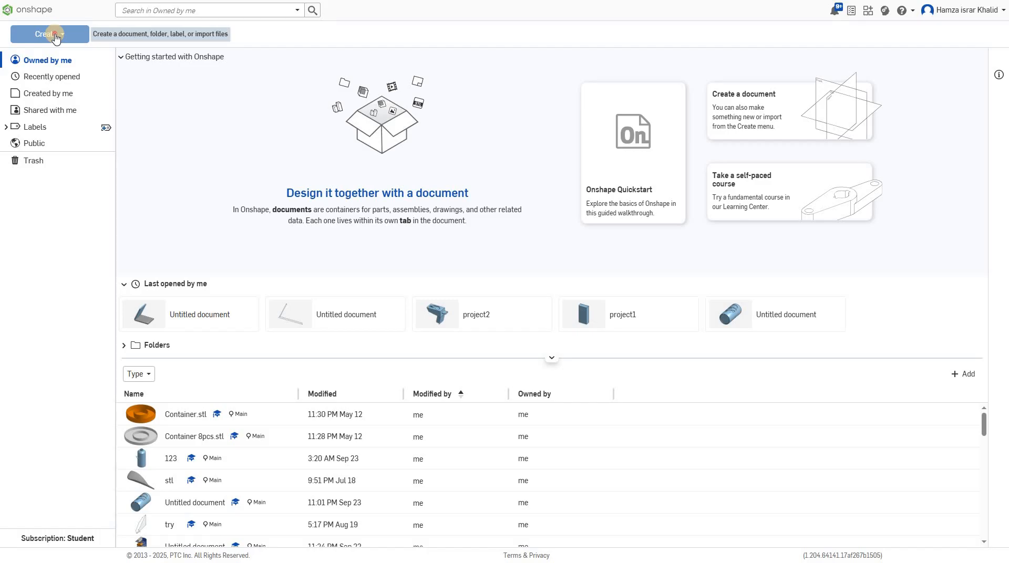
# - Create a new document named "bottle"
pyautogui.click(55, 36)
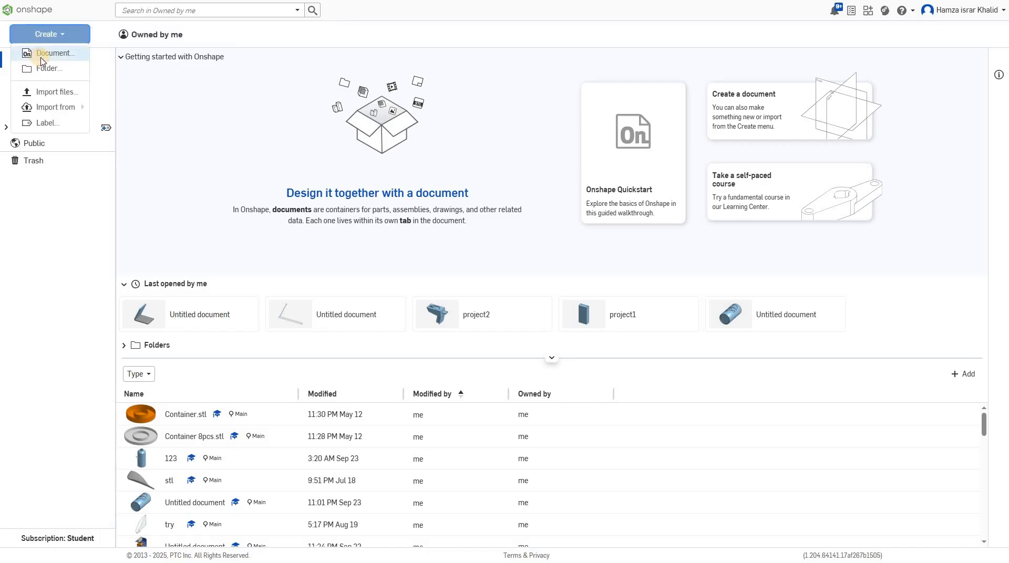
pyautogui.click(42, 62)
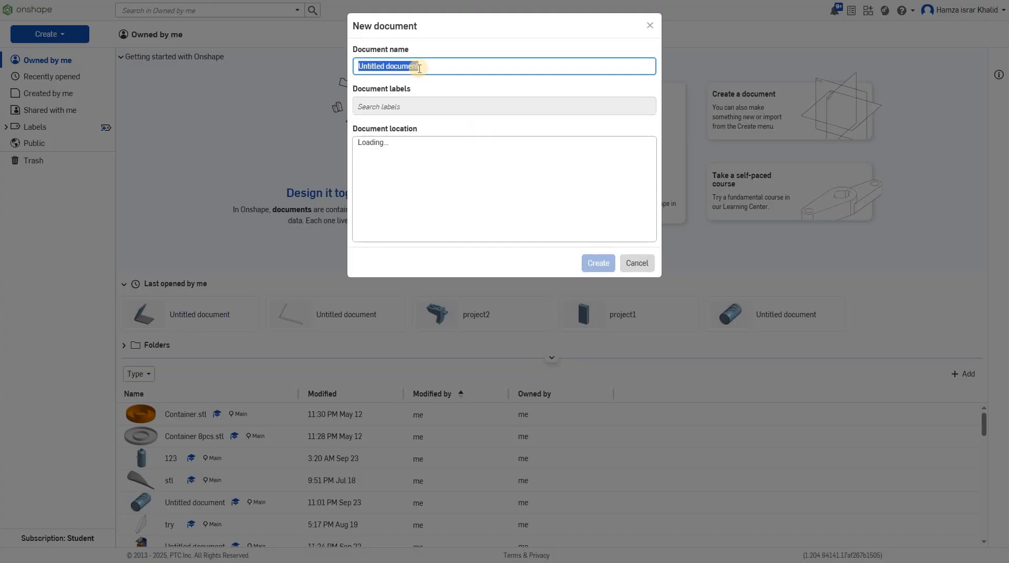
pyautogui.write('bottle')
pyautogui.press('Return')
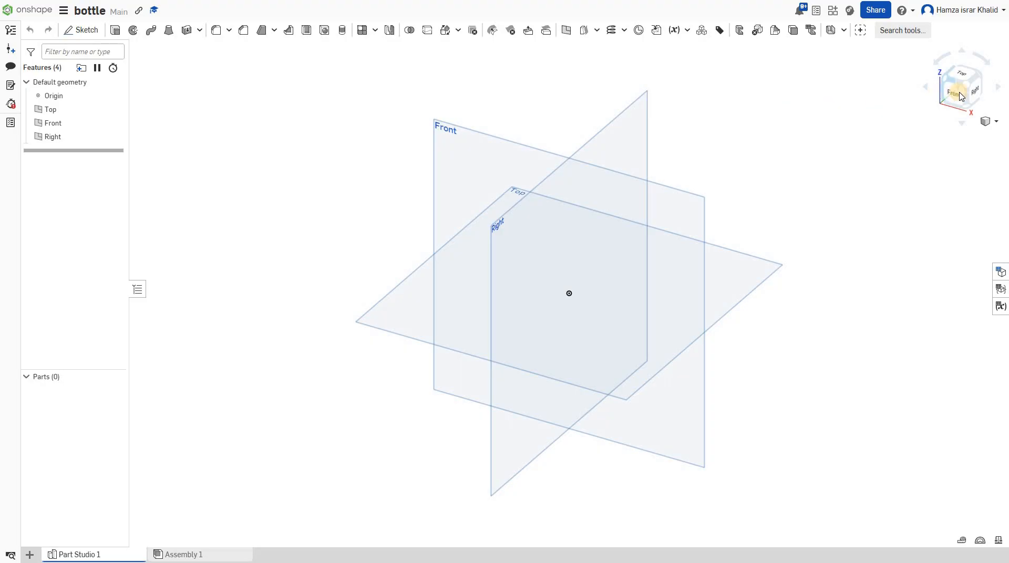
# - Face the Front plane and start a sketch on it
pyautogui.click(918, 107)
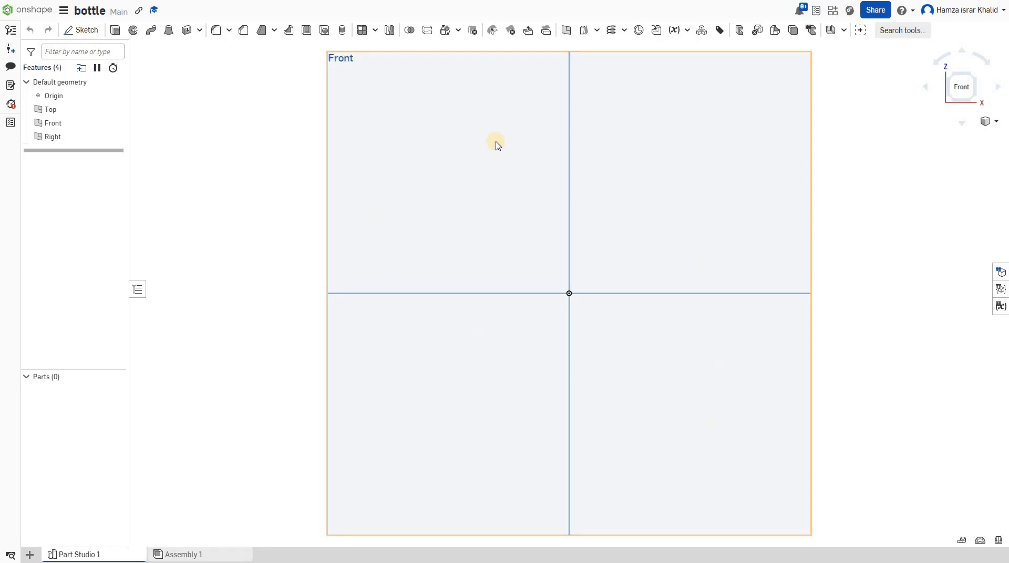
pyautogui.click(84, 30)
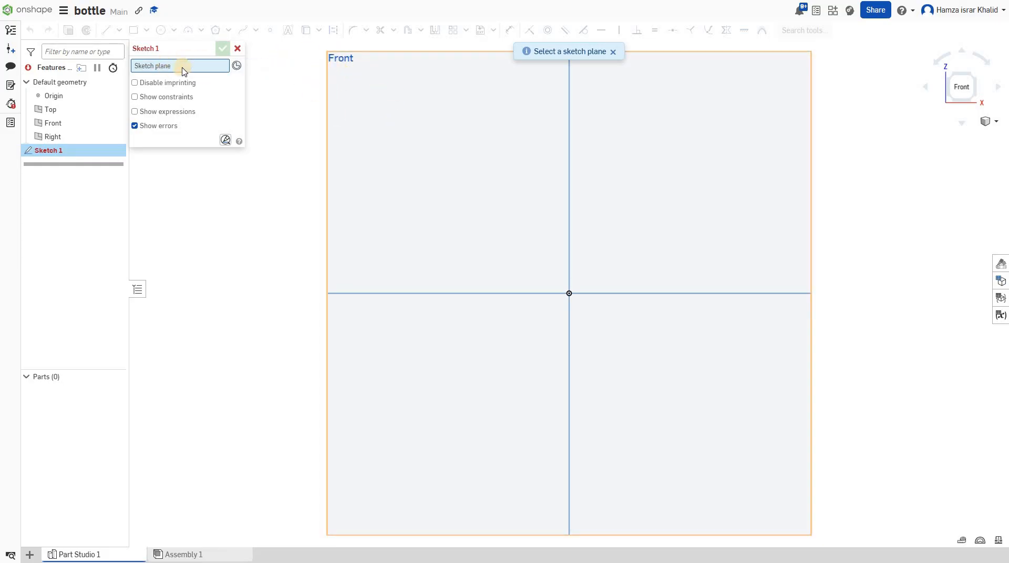
pyautogui.click(348, 58)
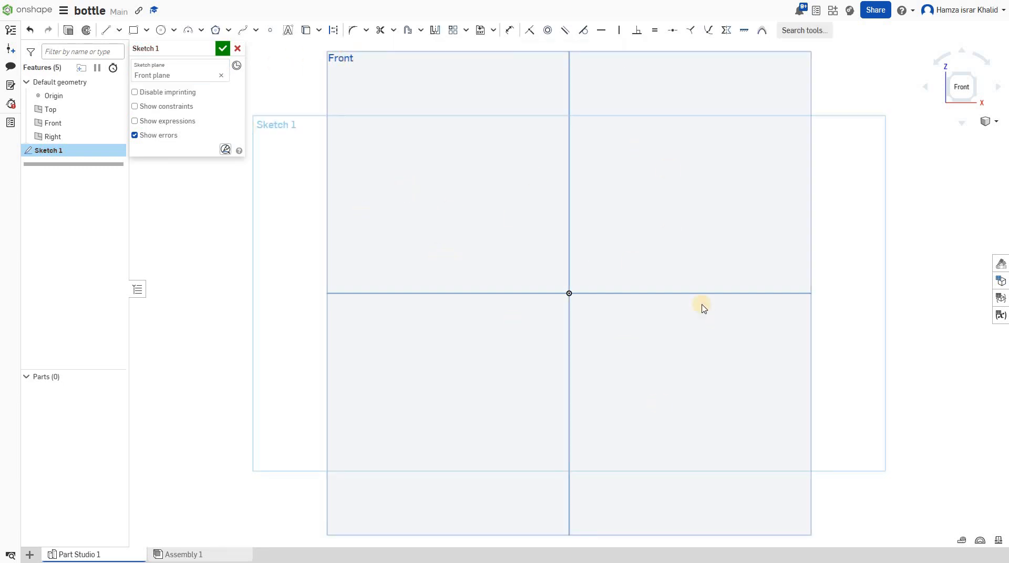
# - Import the image bottle.jpg from Downloads into the document and choose it for insertion in the sketch
pyautogui.click(494, 35)
pyautogui.click(491, 65)
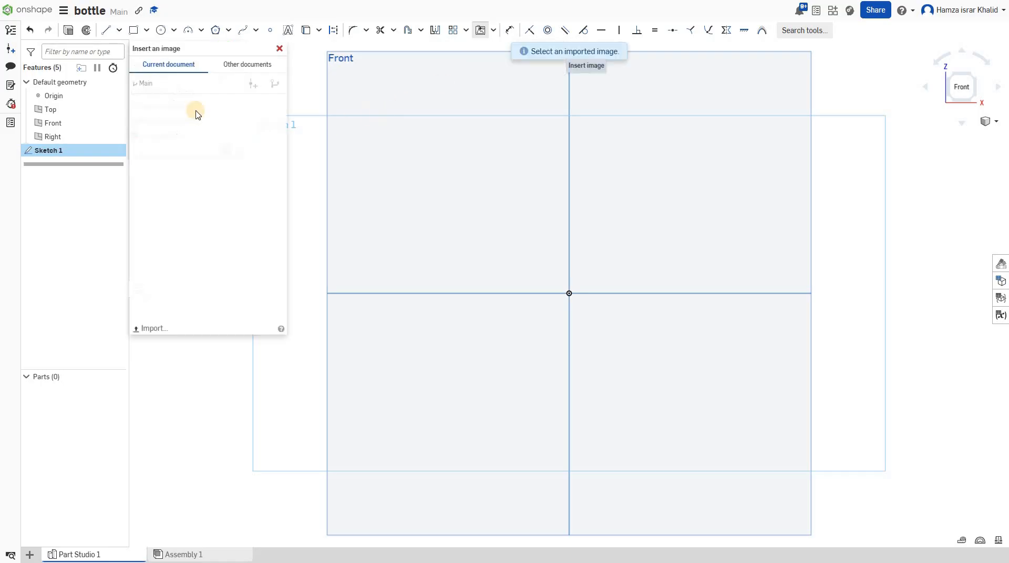
pyautogui.click(152, 333)
pyautogui.click(133, 359)
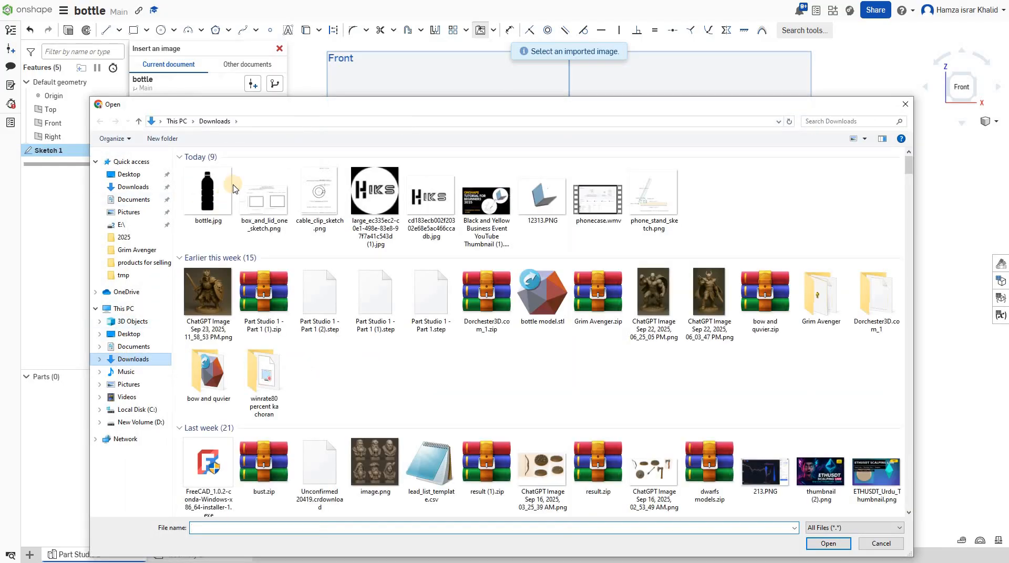
pyautogui.doubleClick(232, 188)
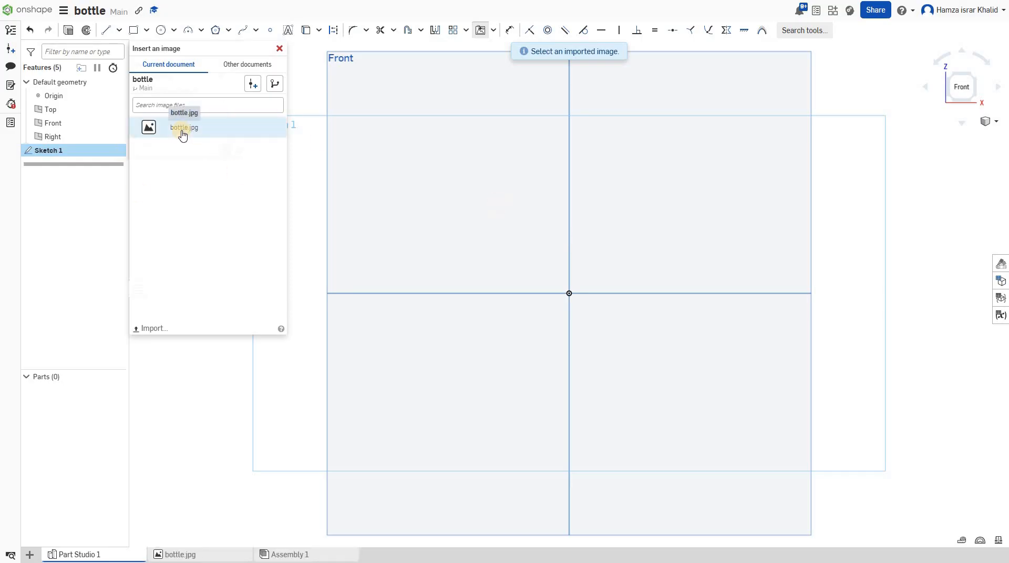
pyautogui.click(182, 129)
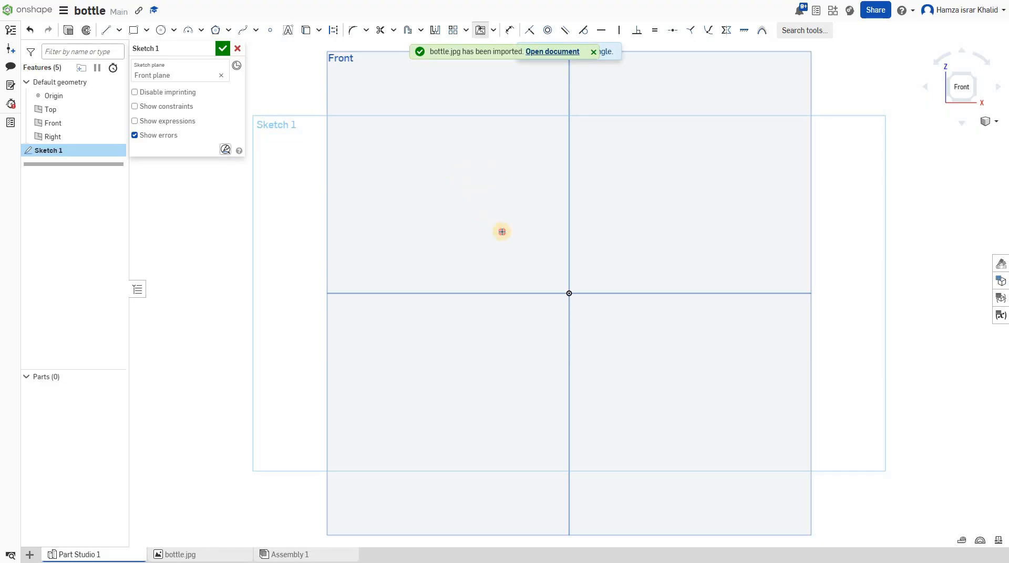
# - Place the bottle image centred approximately on the origin and finish the sketch
pyautogui.moveTo(502, 231)
pyautogui.mouseDown()
pyautogui.moveTo(719, 423)
pyautogui.moveTo(674, 386)
pyautogui.mouseUp()
pyautogui.scroll(3, 581, 248)
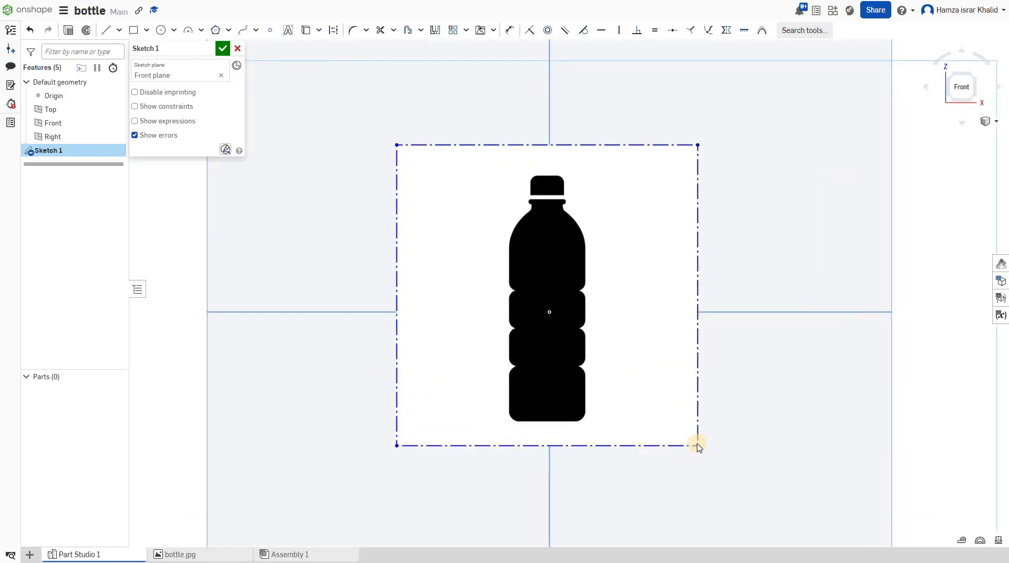
pyautogui.moveTo(698, 445); pyautogui.dragTo(699, 447)
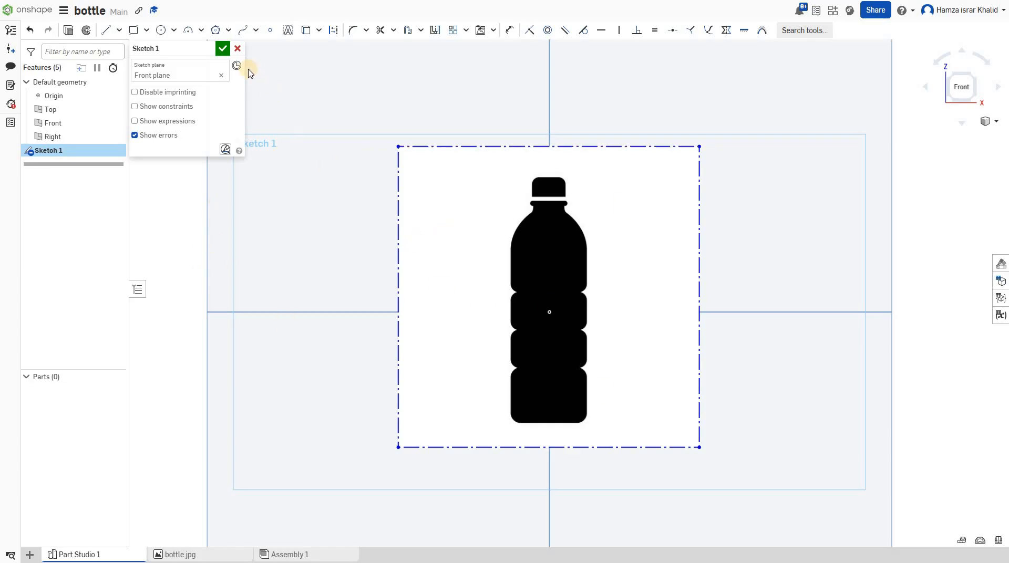
pyautogui.click(221, 49)
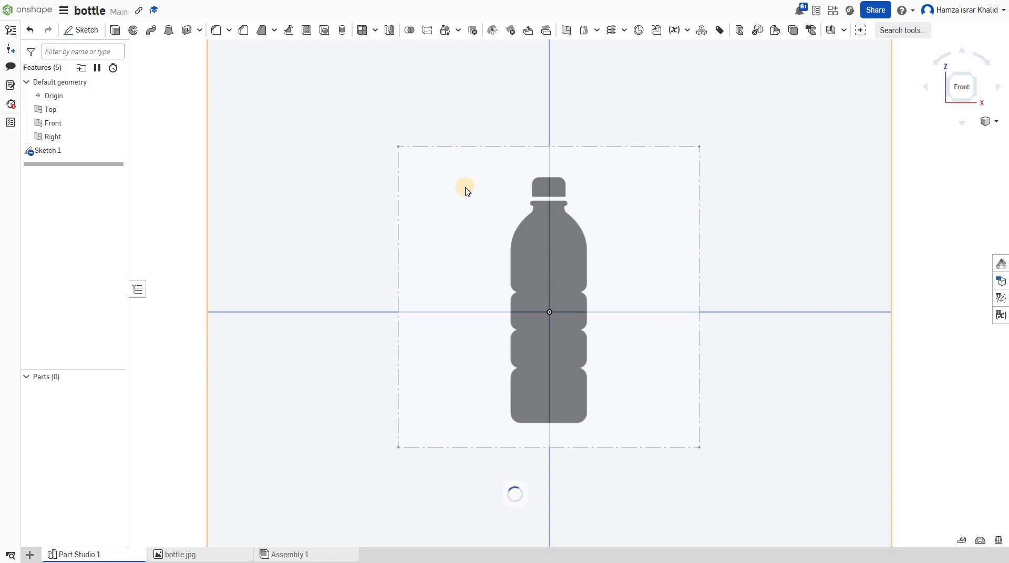
# - Start a second sketch on the Front plane over the bottle image
pyautogui.click(86, 31)
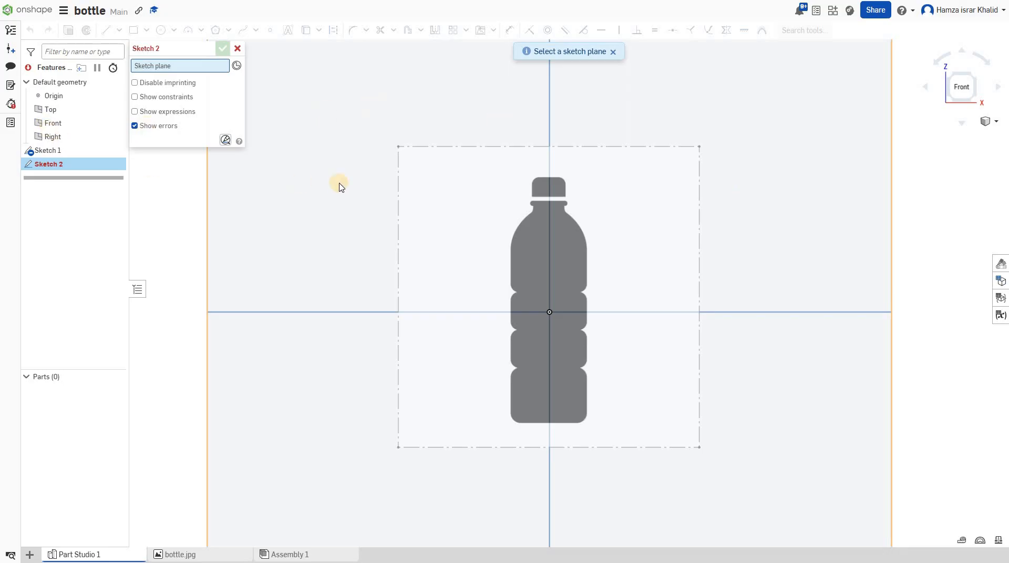
pyautogui.scroll(-3, 387, 90)
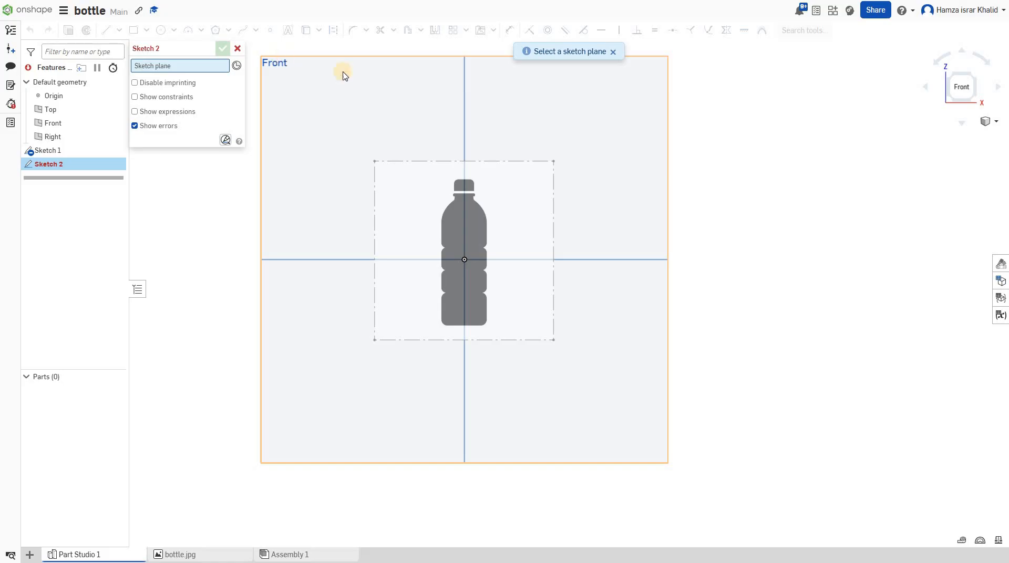
pyautogui.click(461, 126)
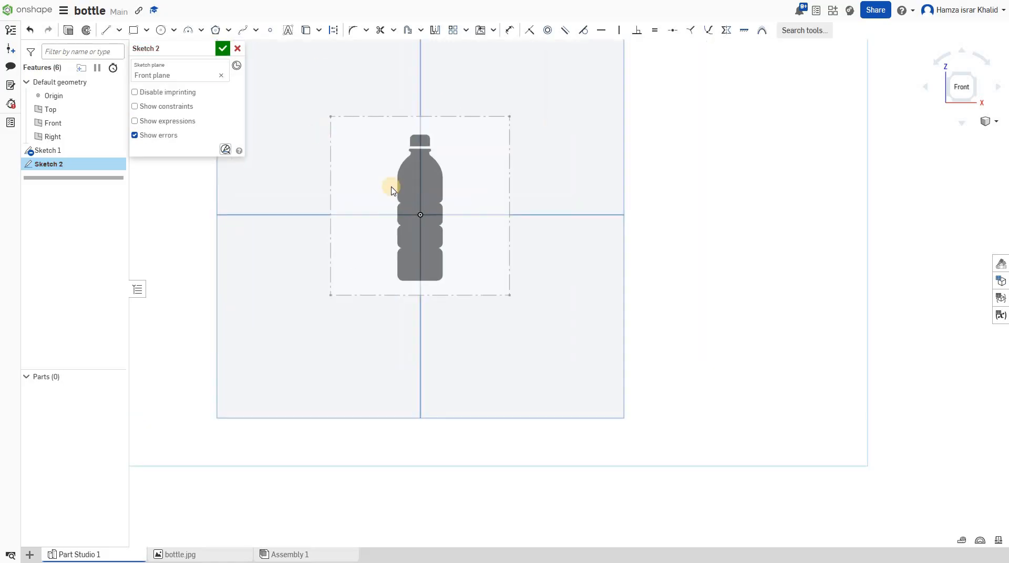
# - Draw a vertical line about 1.95 long through the origin, from the top edge of the bottle's neck to its base
pyautogui.scroll(5, 415, 163)
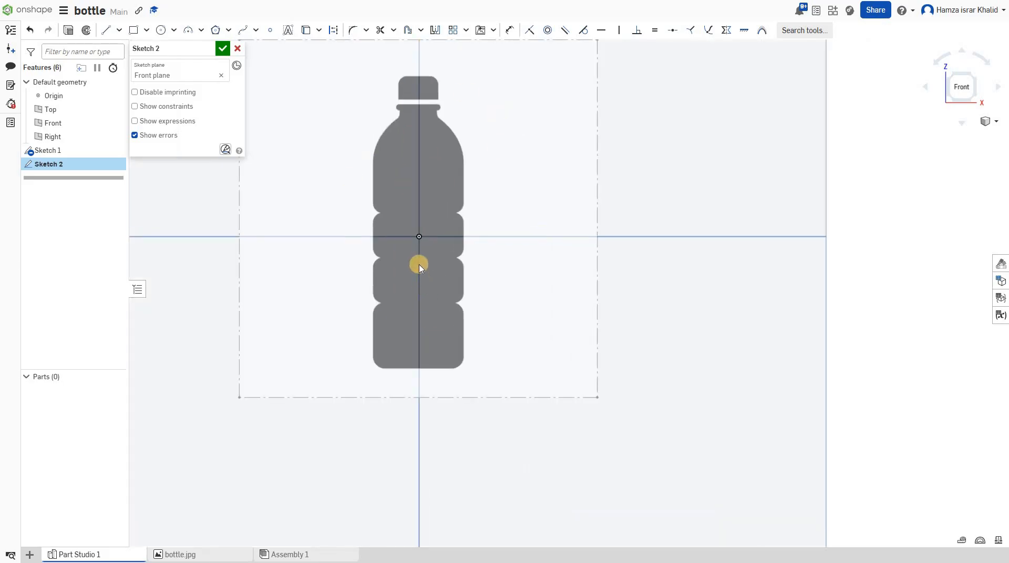
pyautogui.scroll(1, 429, 272)
pyautogui.scroll(1, 429, 272)
pyautogui.scroll(-1, 417, 255)
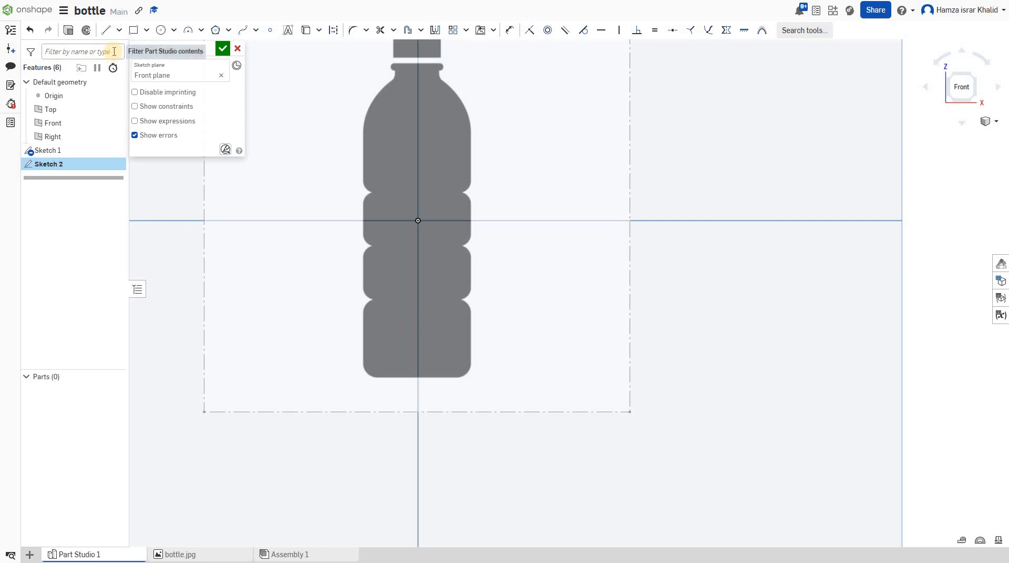
pyautogui.click(104, 33)
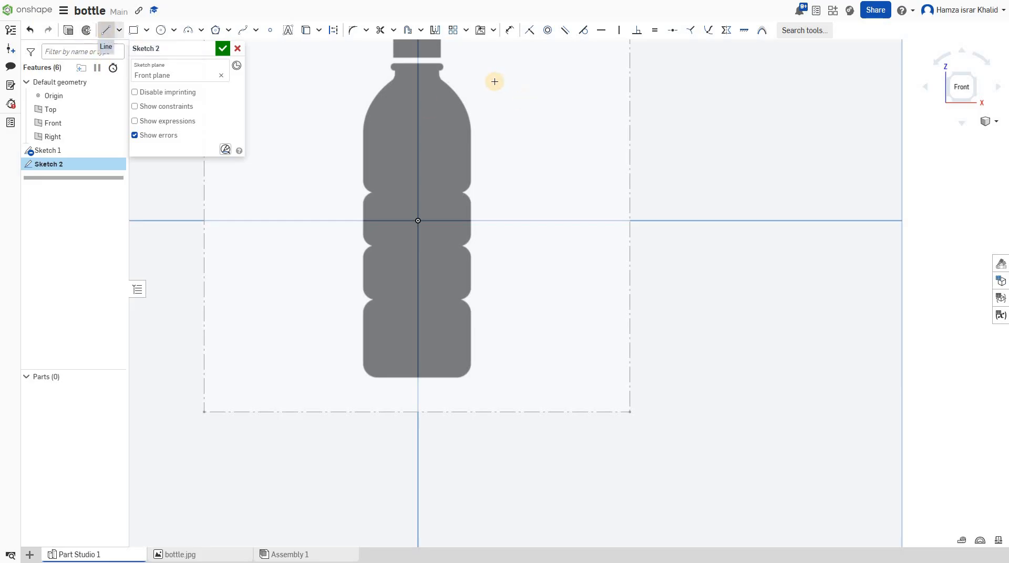
pyautogui.click(419, 71)
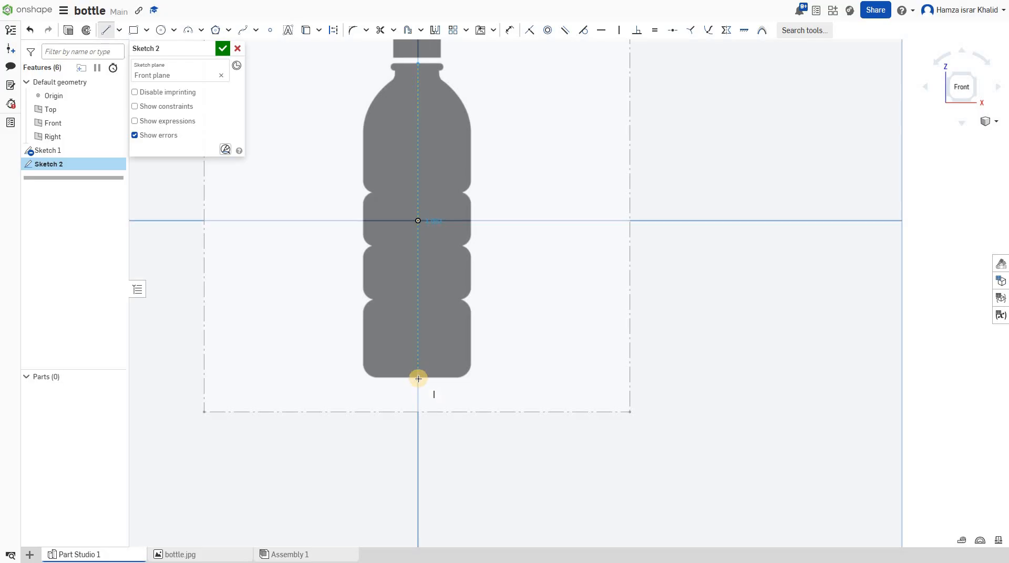
pyautogui.scroll(6, 418, 378)
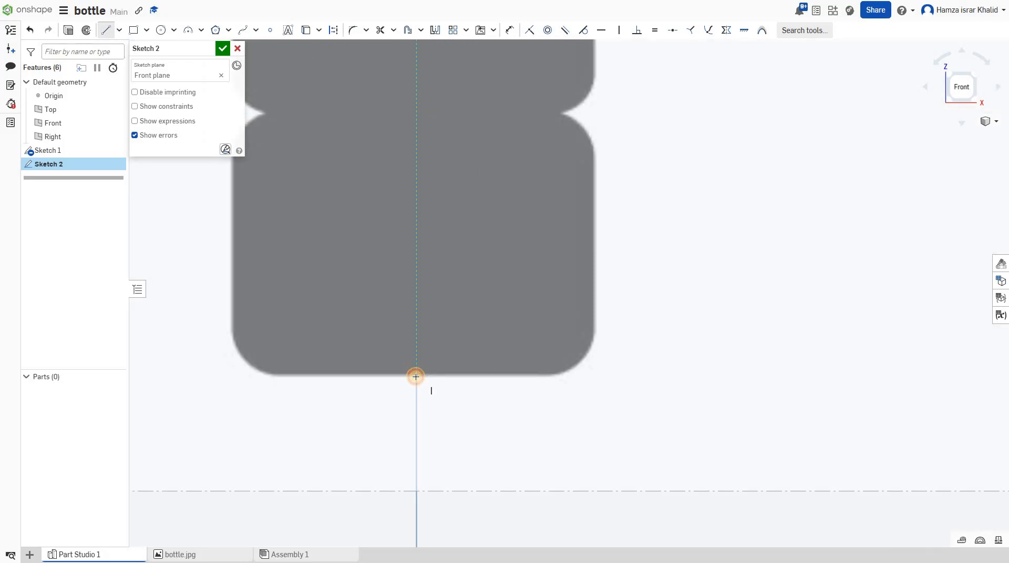
pyautogui.click(416, 376)
pyautogui.scroll(-1, 369, 325)
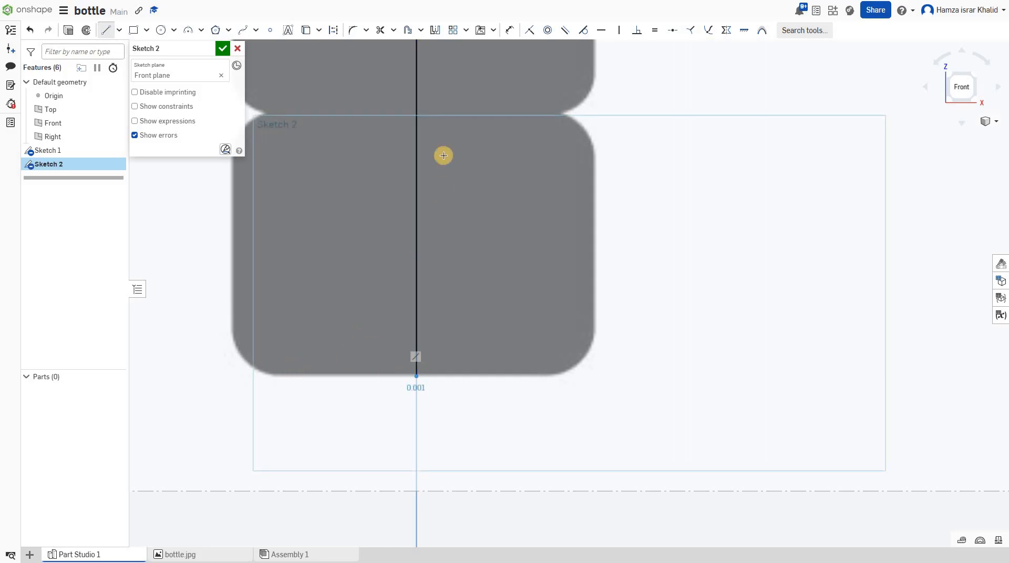
pyautogui.scroll(-5, 412, 70)
pyautogui.scroll(3, 457, 70)
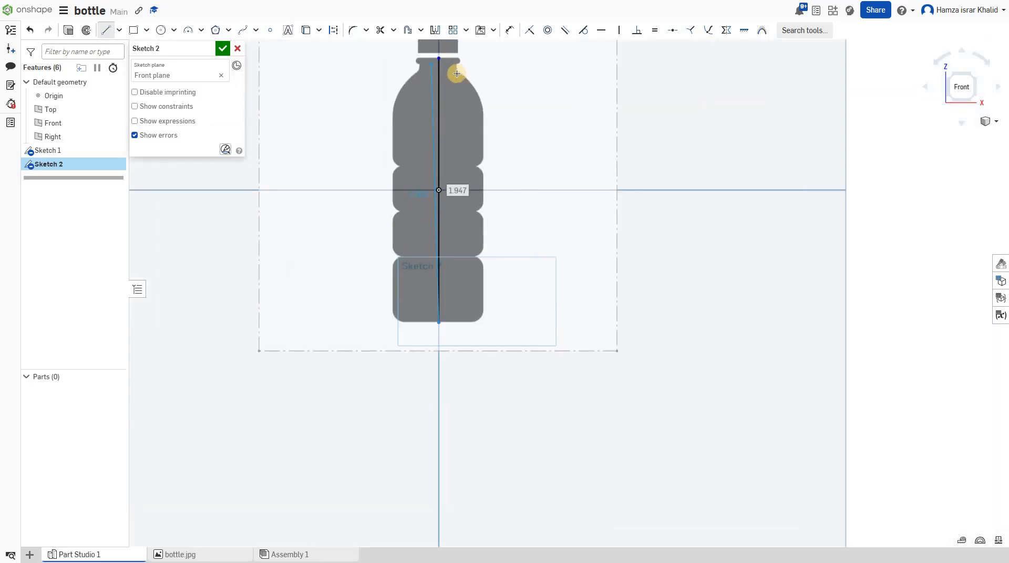
pyautogui.scroll(5, 407, 67)
pyautogui.scroll(-3, 415, 68)
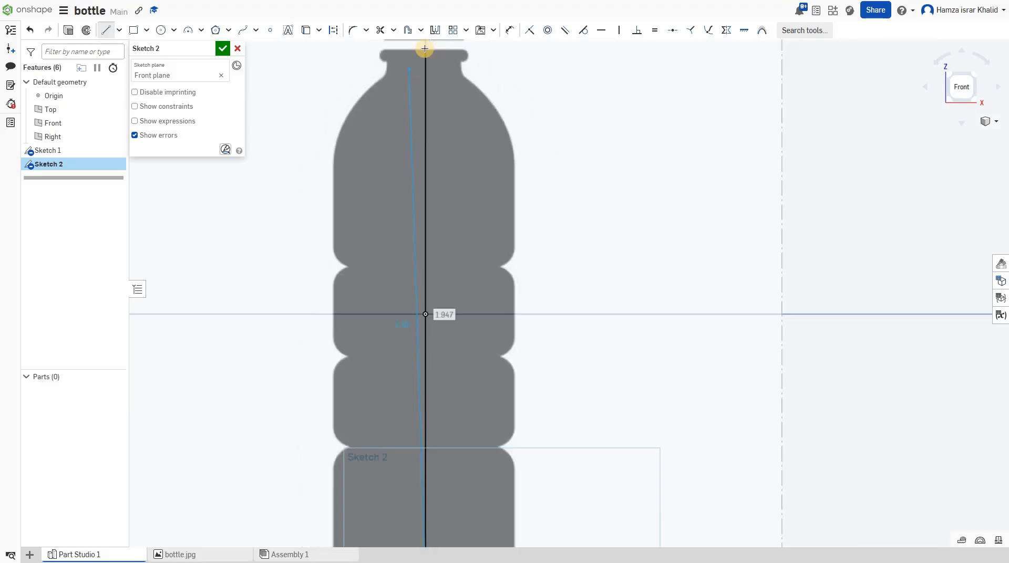
pyautogui.scroll(3, 422, 50)
pyautogui.scroll(-3, 416, 149)
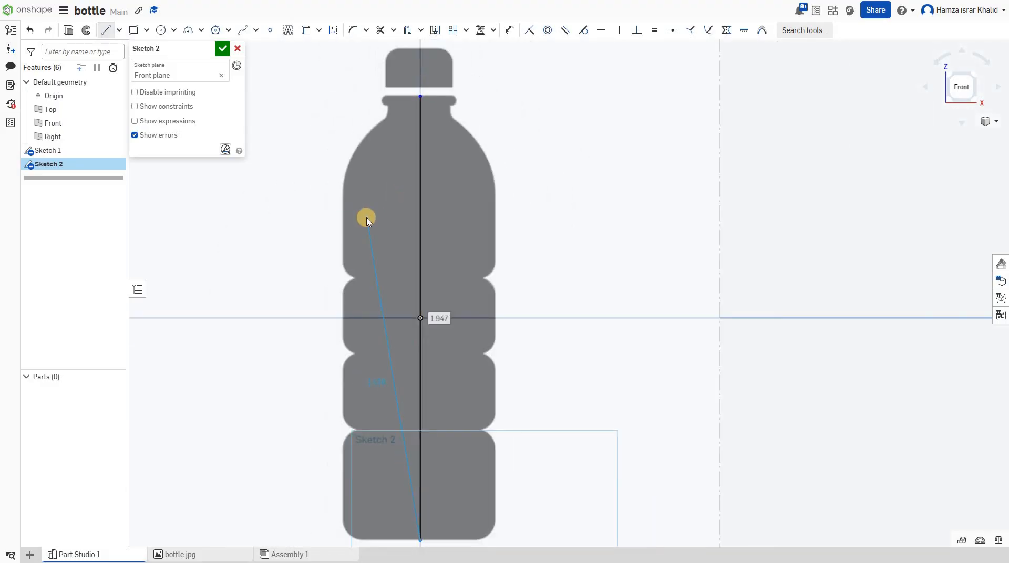
pyautogui.press('Escape')
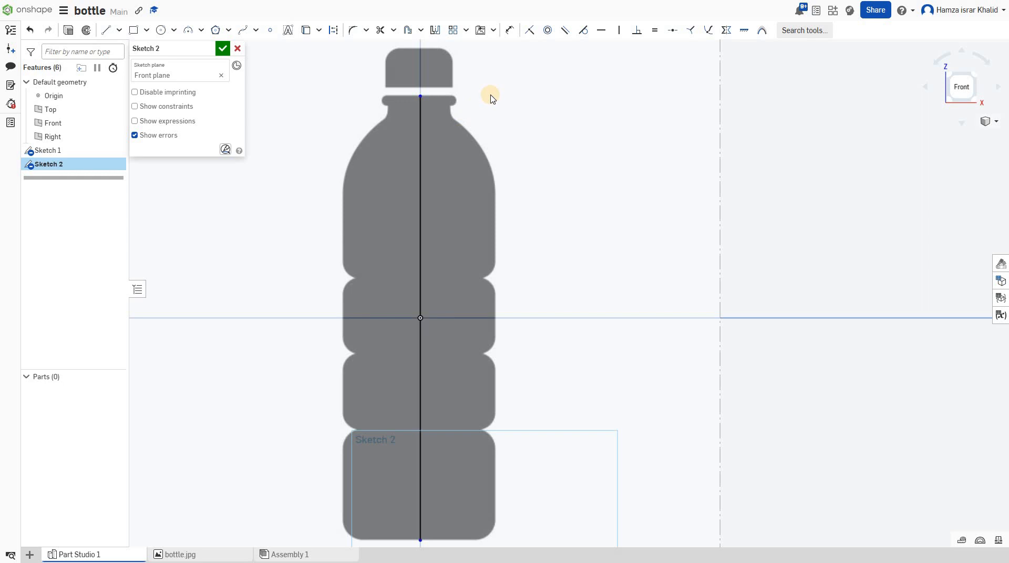
# - Draw a horizontal line about 0.15 long from the top of the vertical line along the left half of the bottle's mouth
pyautogui.scroll(2, 491, 98)
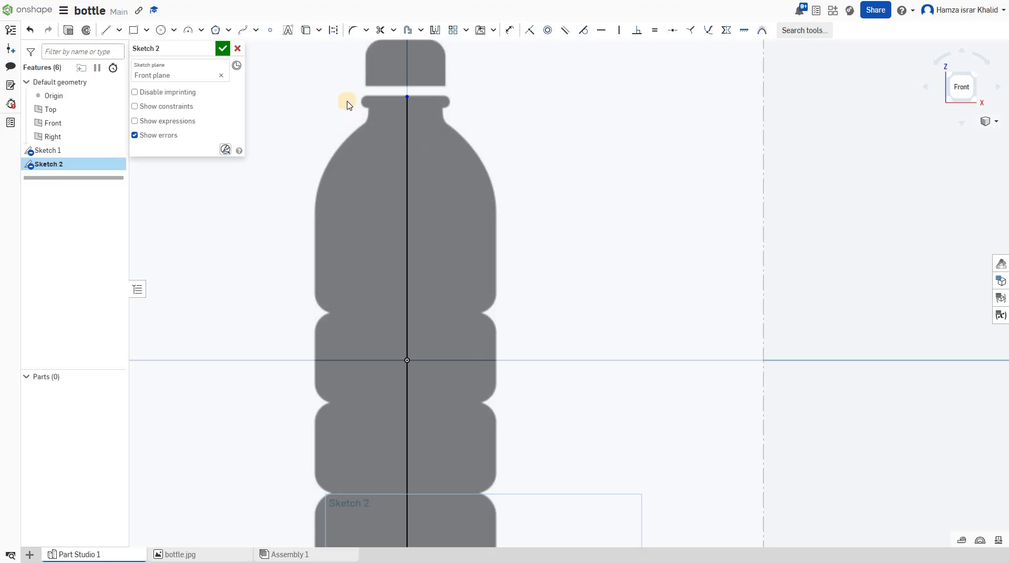
pyautogui.scroll(2, 347, 104)
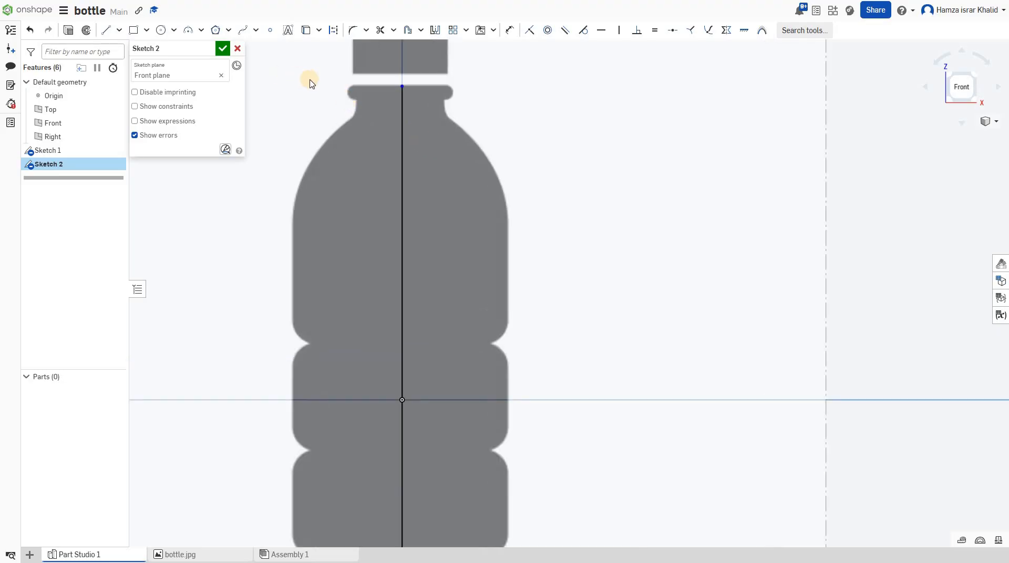
pyautogui.scroll(2, 310, 83)
pyautogui.click(106, 30)
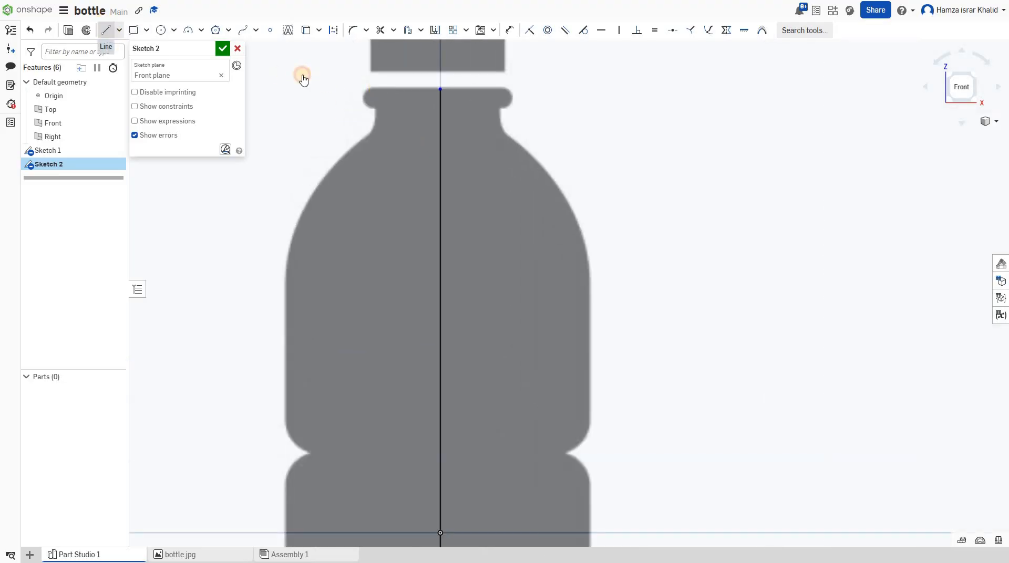
pyautogui.scroll(2, 457, 86)
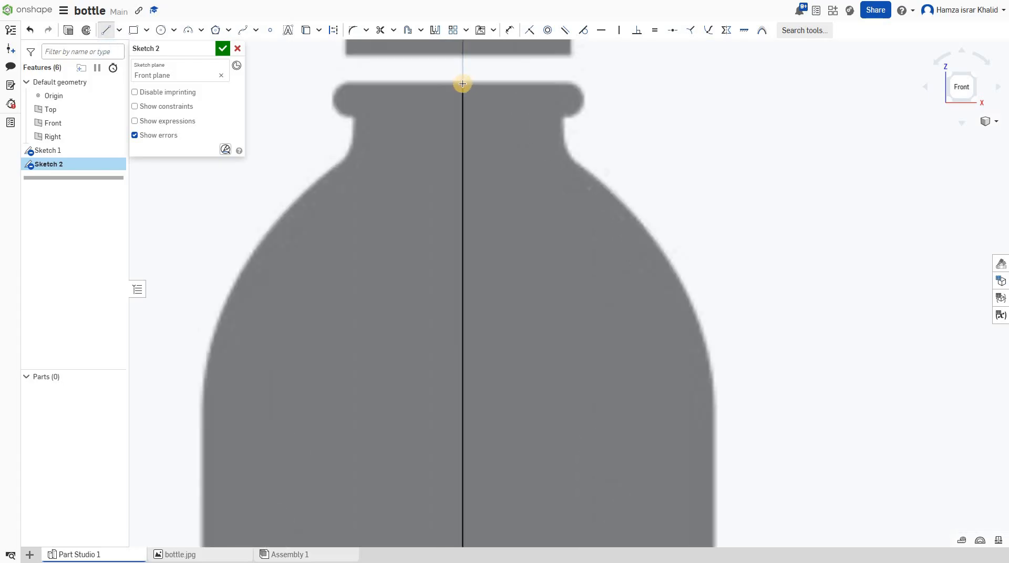
pyautogui.click(461, 84)
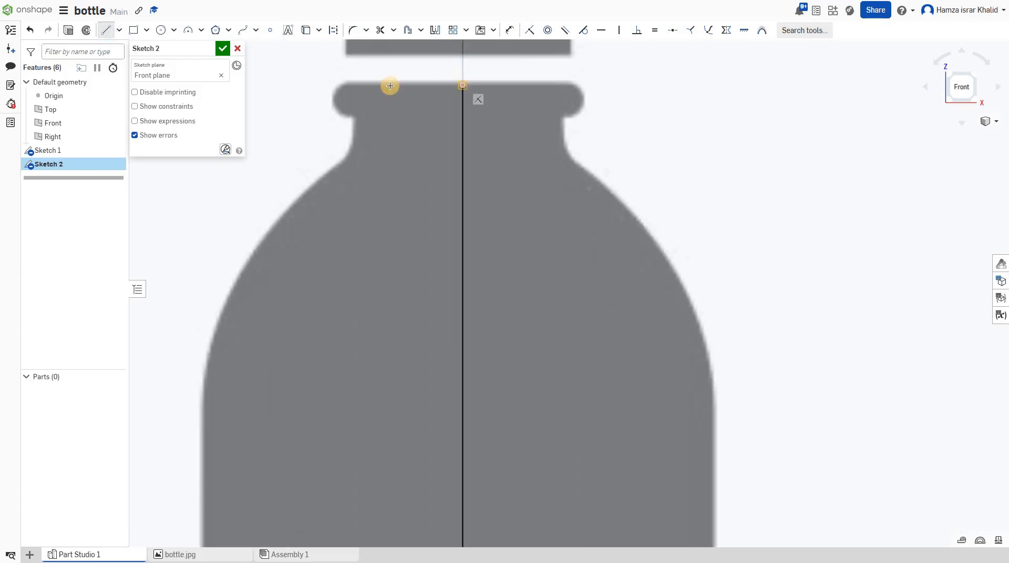
pyautogui.click(347, 86)
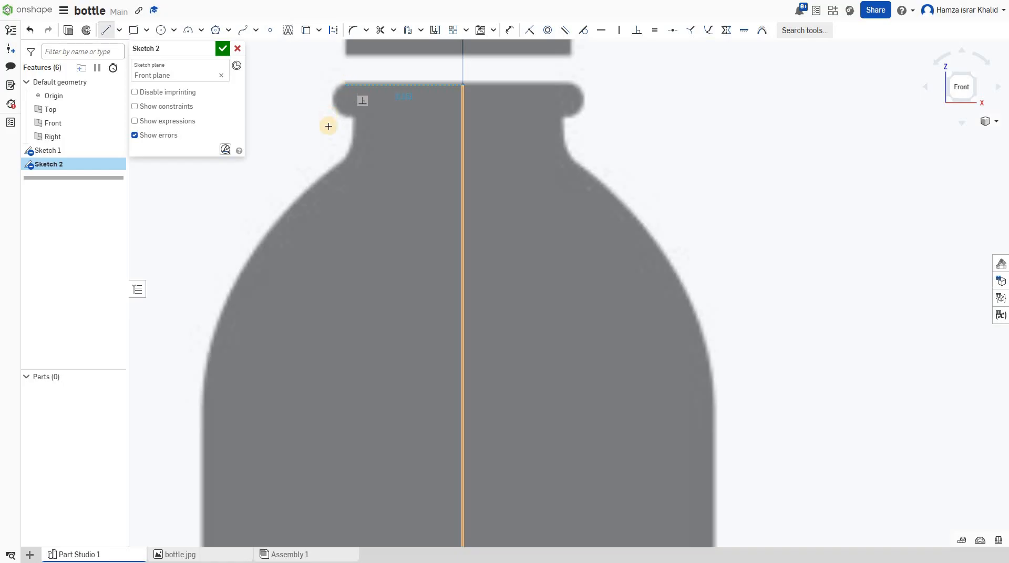
pyautogui.click(328, 126)
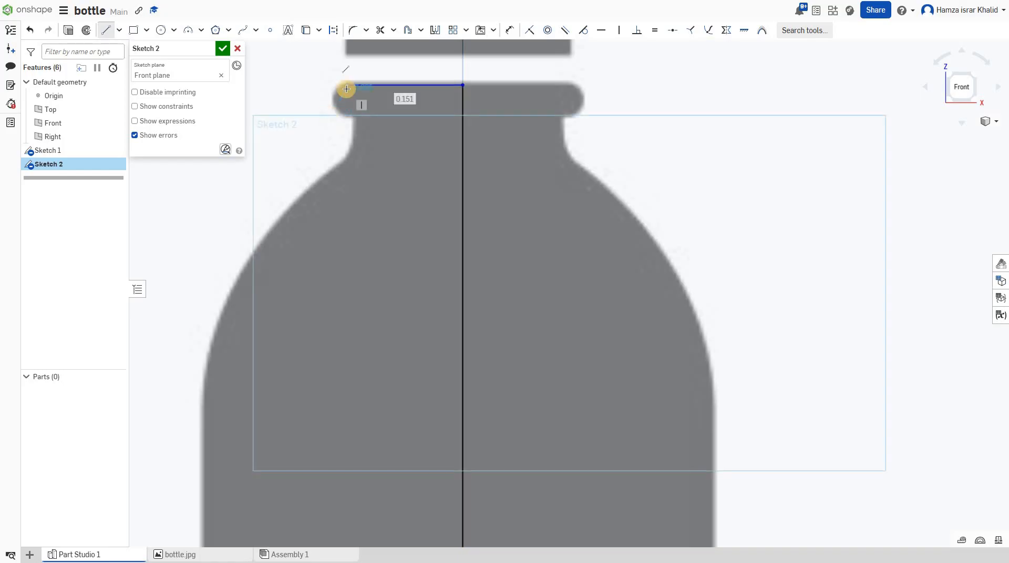
# - Draw an arc with a radius of about 0.019 around the rim, from the left end of the mouth line to the neck
pyautogui.press('t')
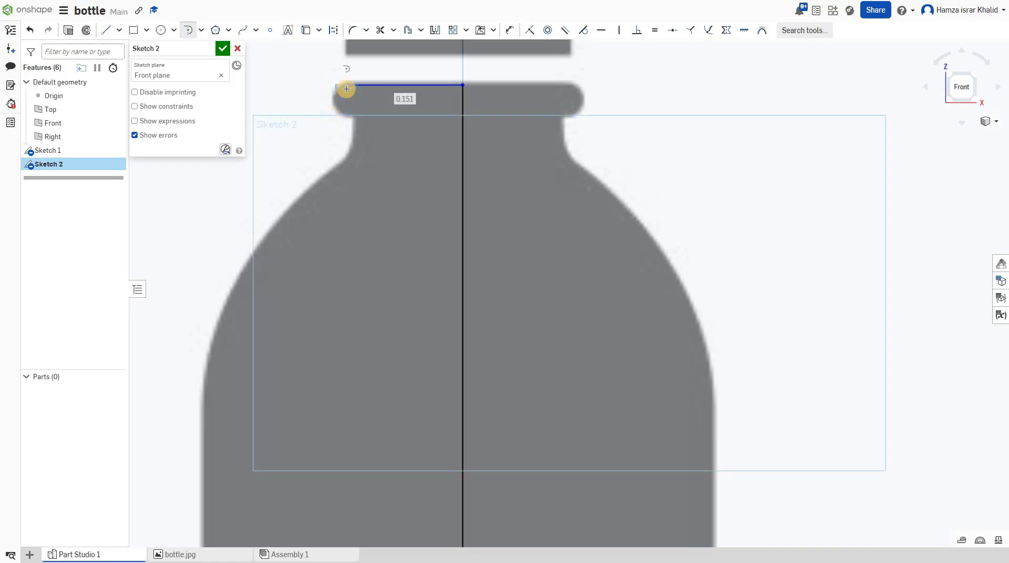
pyautogui.click(199, 30)
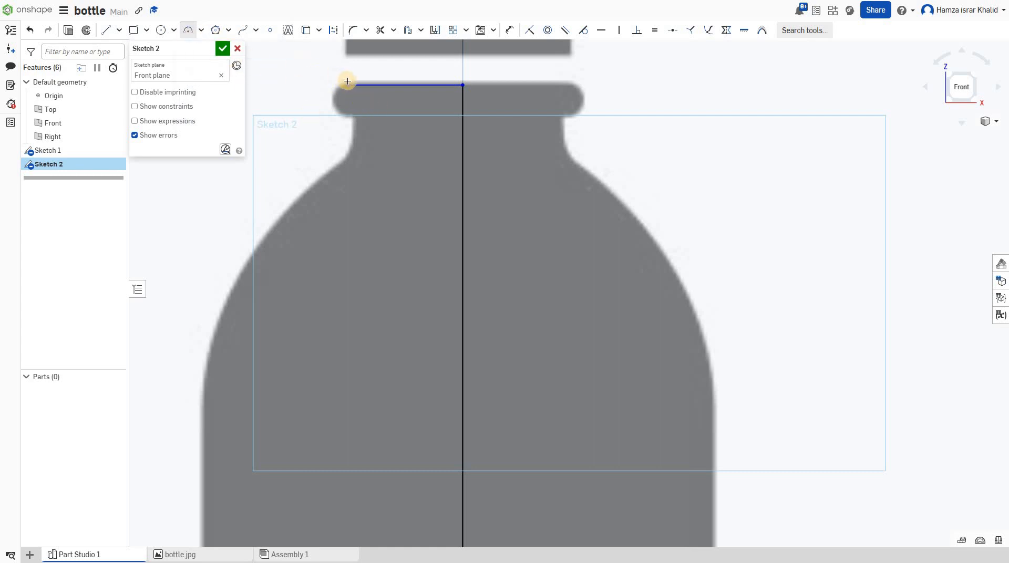
pyautogui.click(346, 85)
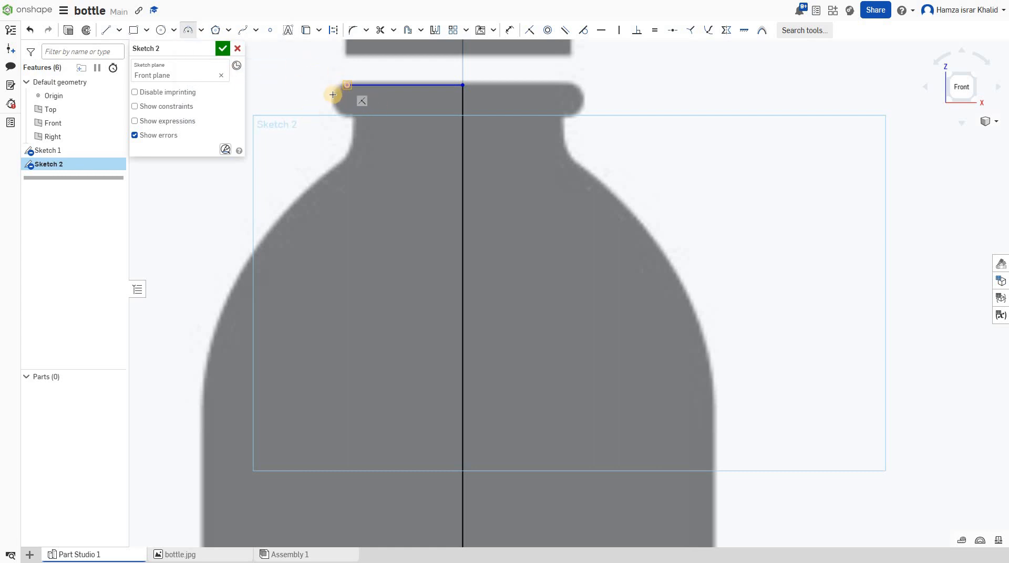
pyautogui.click(333, 95)
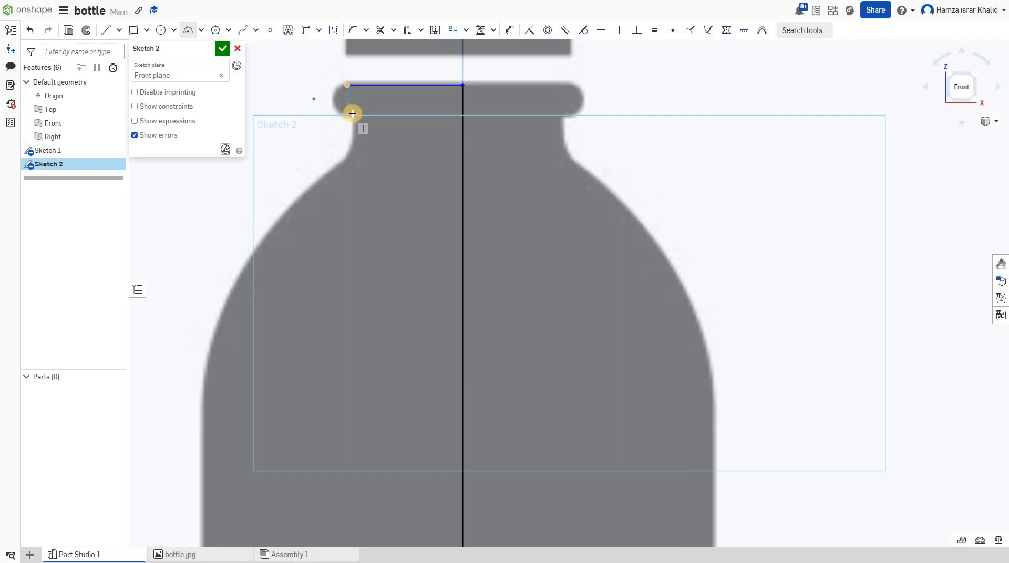
pyautogui.click(353, 114)
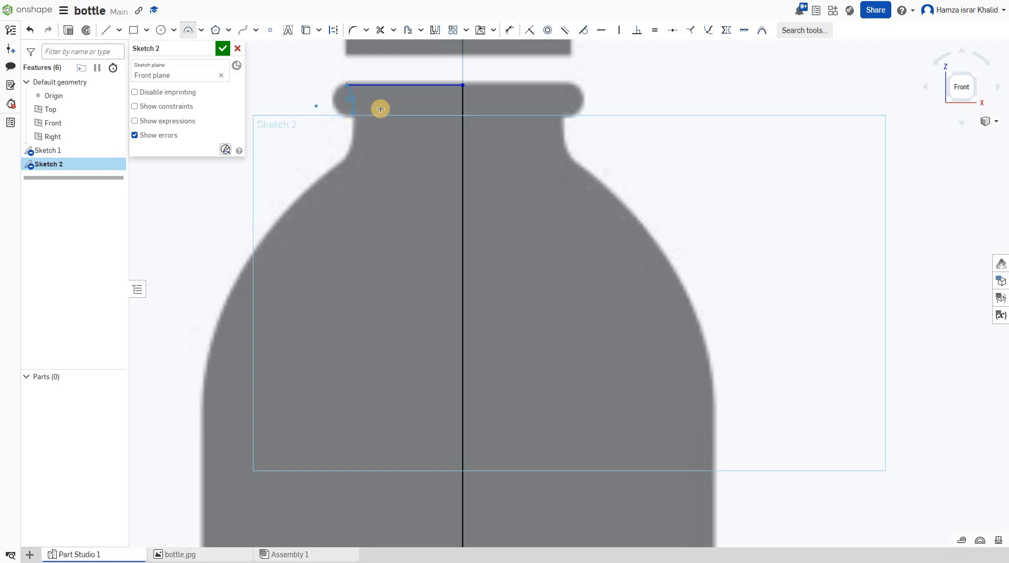
pyautogui.click(334, 106)
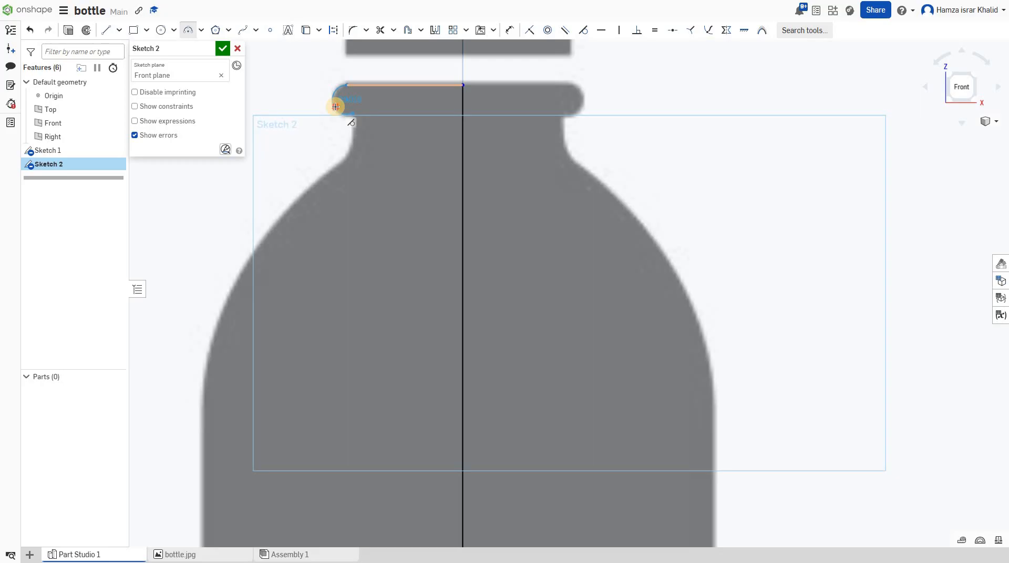
pyautogui.click(336, 107)
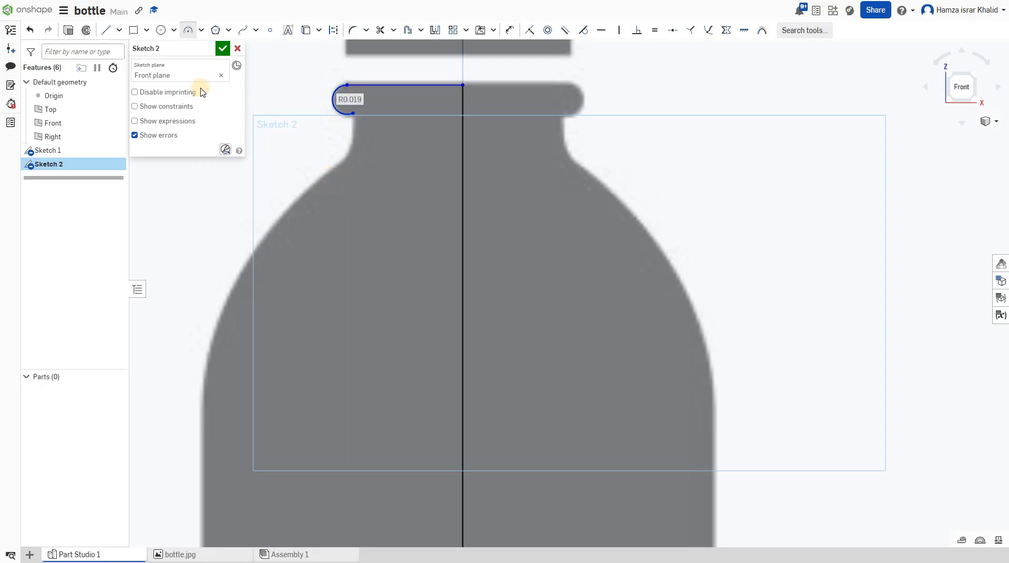
# - Draw a vertical line about 0.045 long down the neck from the arc's end, continued by a slanted line about 0.03 long to the shoulder
pyautogui.click(100, 33)
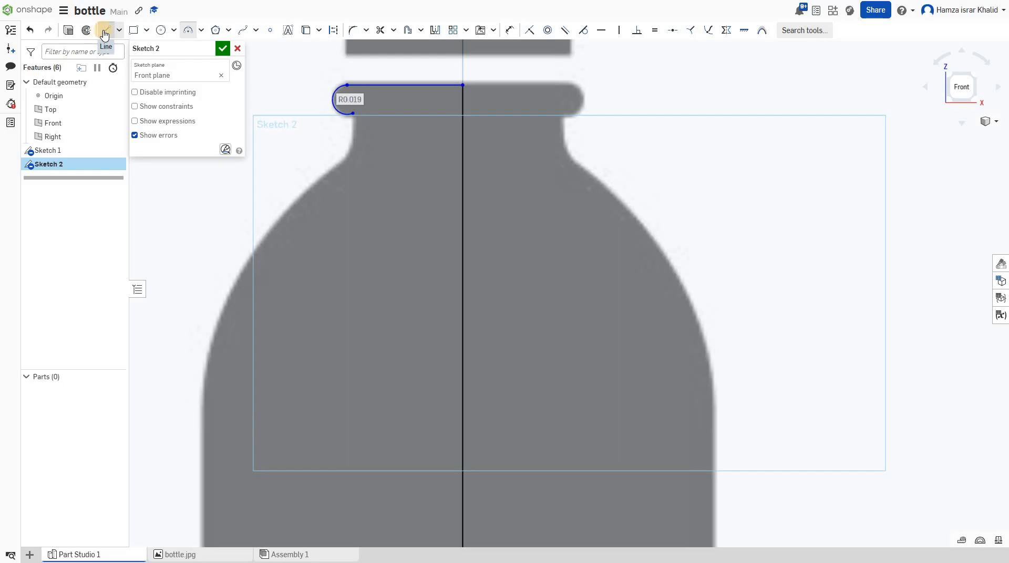
pyautogui.click(353, 112)
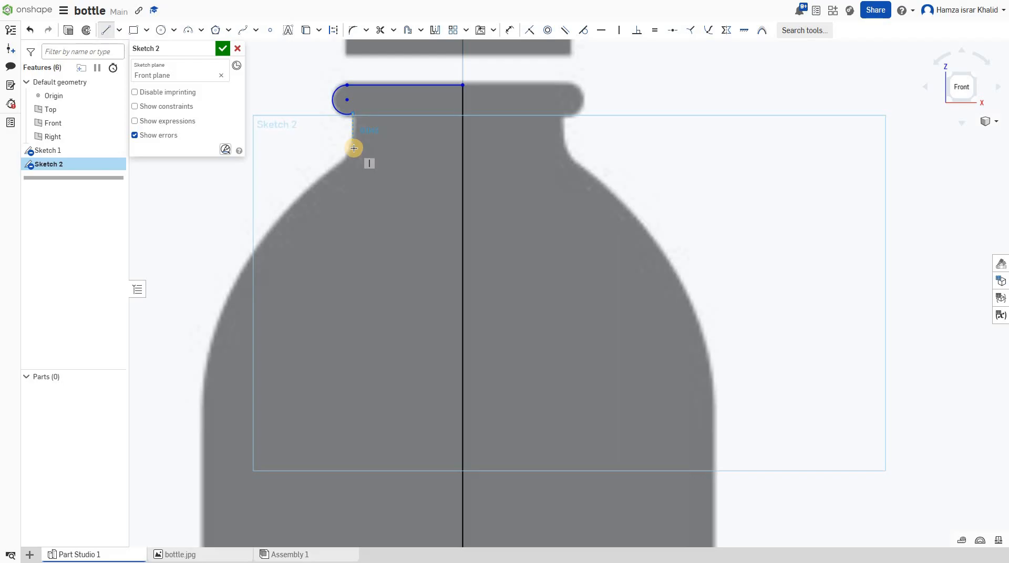
pyautogui.click(353, 148)
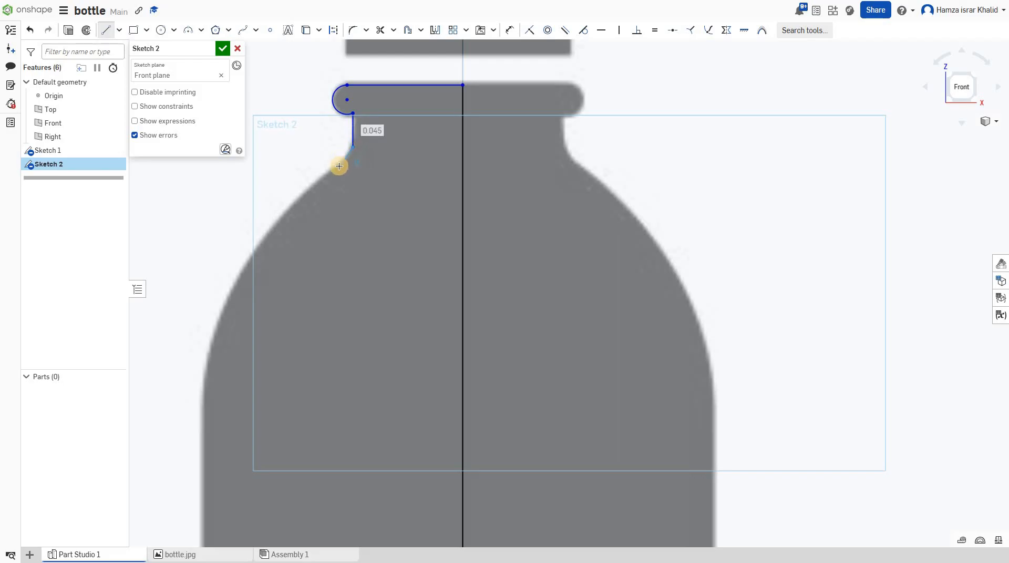
pyautogui.click(337, 166)
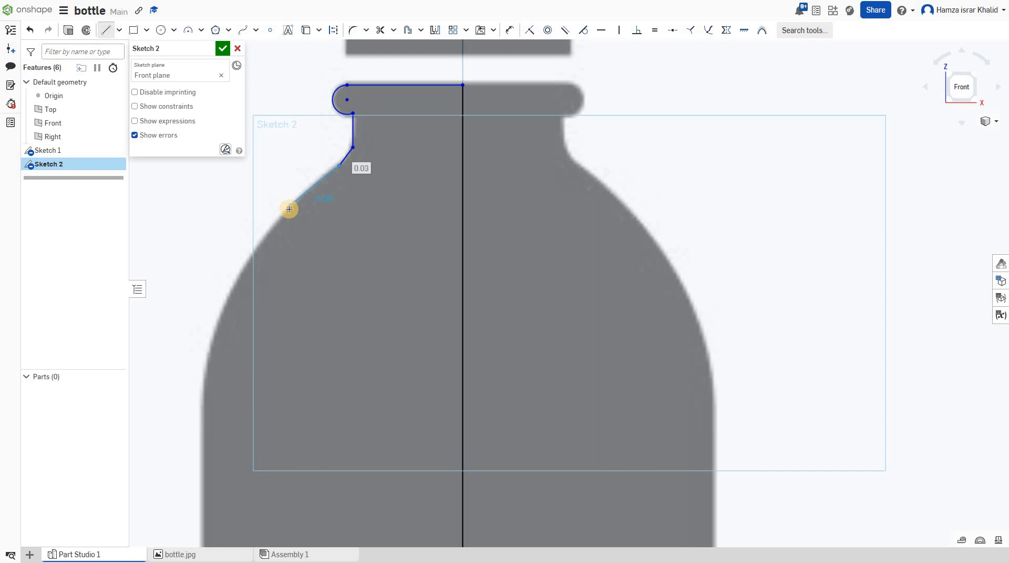
# - Trace the left shoulder with five connected lines about 0.086, 0.072, 0.081, 0.07 and 0.037 long
pyautogui.click(288, 209)
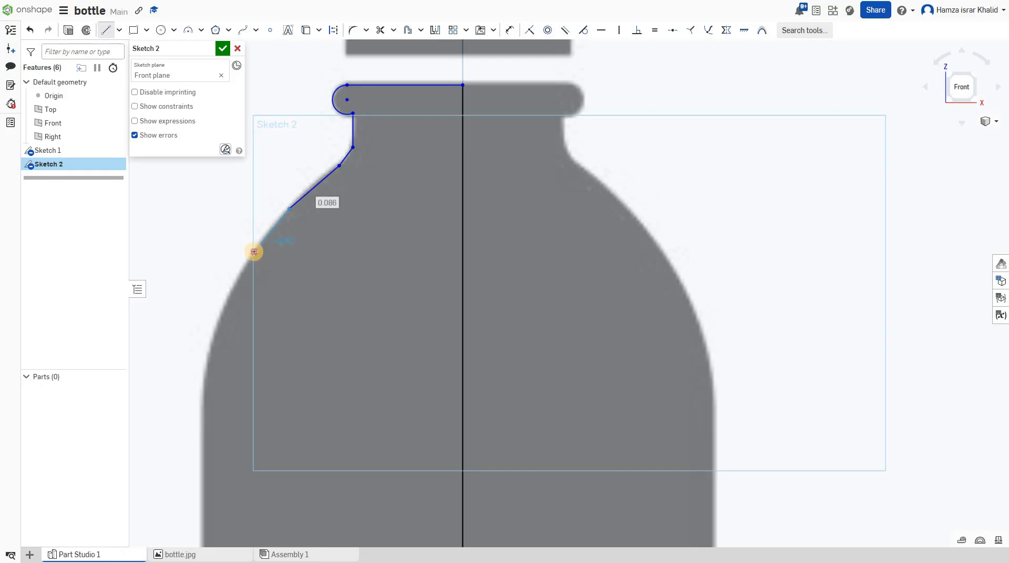
pyautogui.click(254, 252)
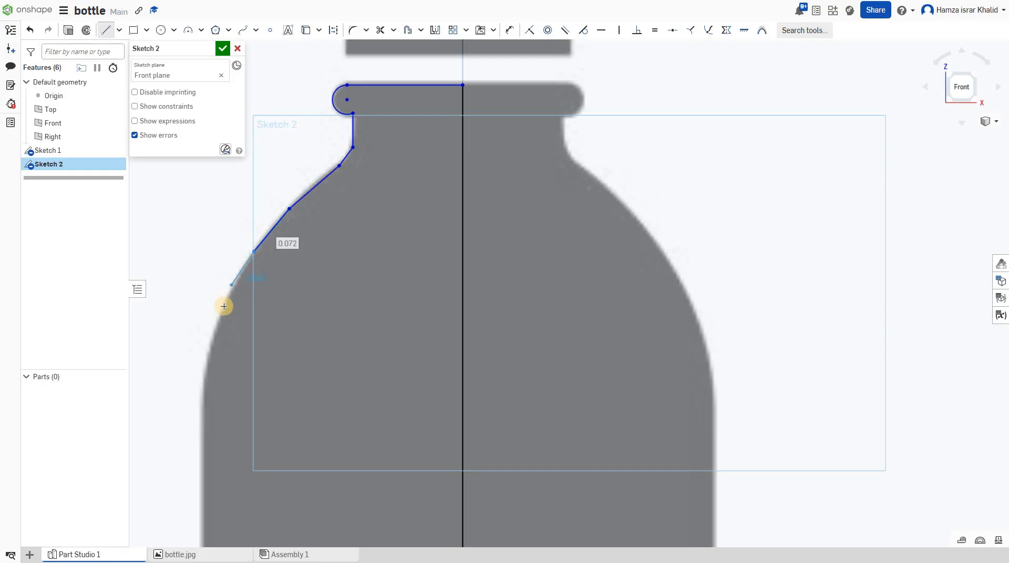
pyautogui.click(224, 306)
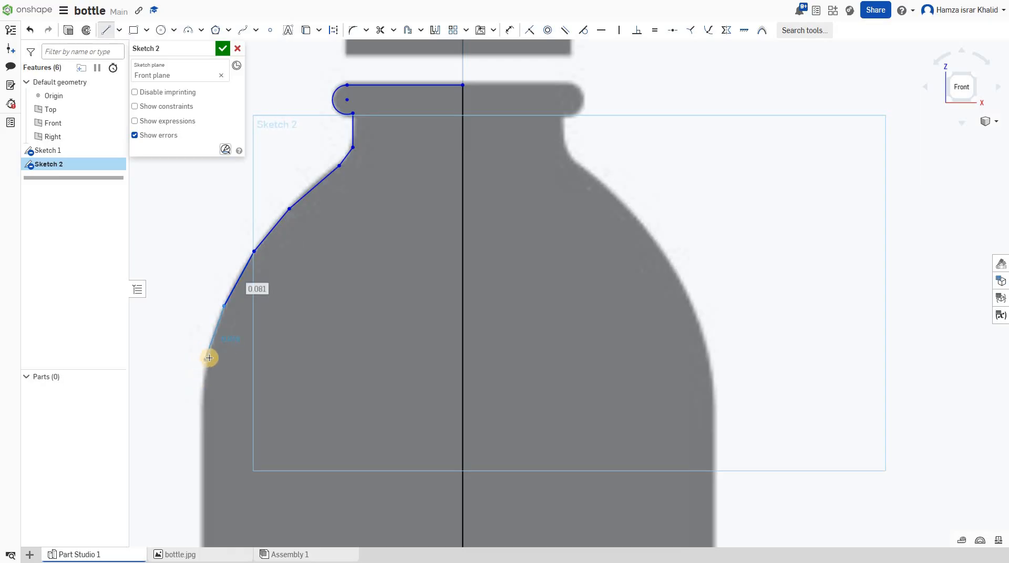
pyautogui.click(209, 357)
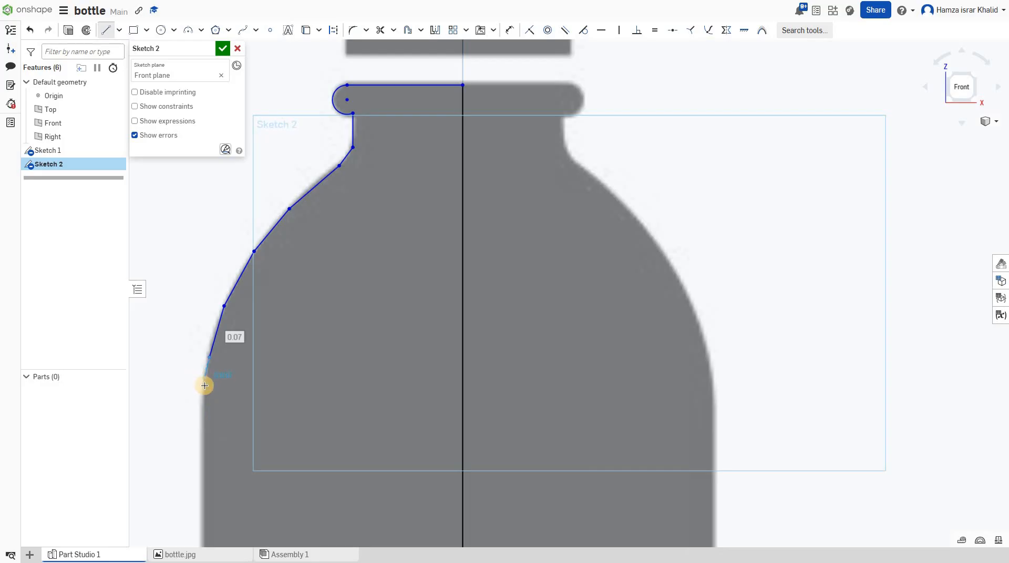
pyautogui.click(205, 386)
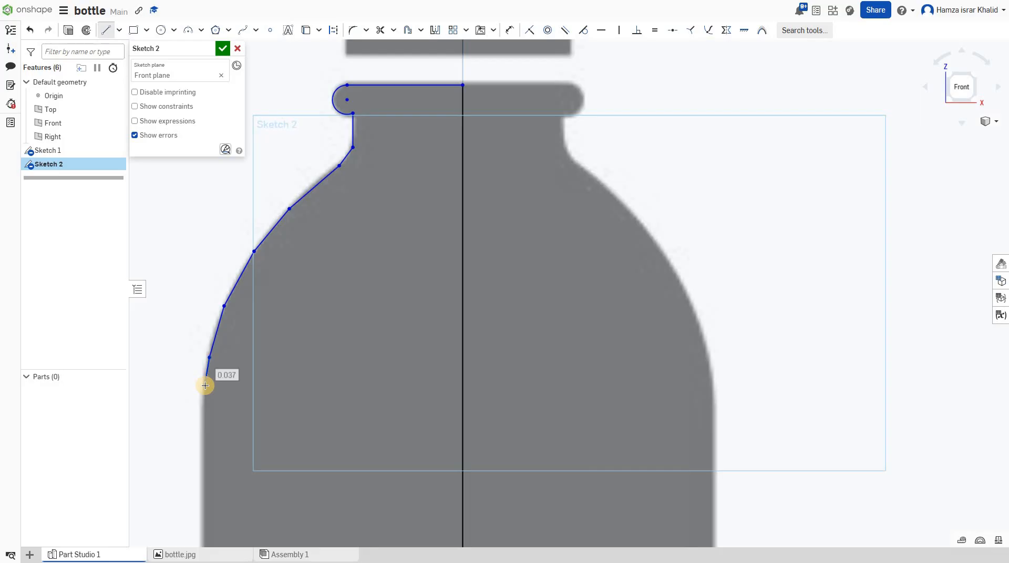
pyautogui.press('Escape')
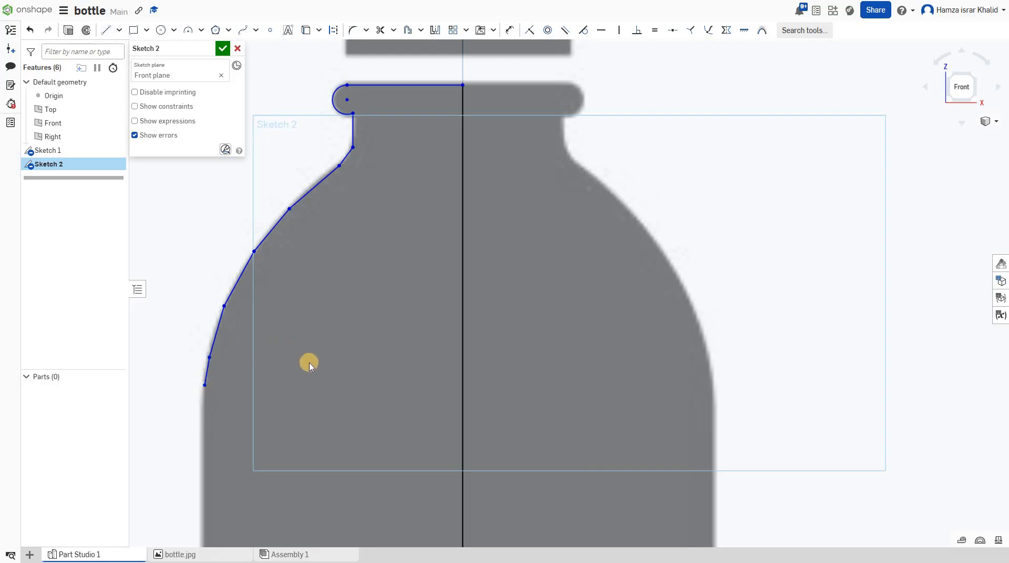
# - Draw a vertical line about 0.352 long from the shoulder's lower end down the straight left side of the bottle
pyautogui.scroll(-4, 313, 421)
pyautogui.scroll(-5, 314, 439)
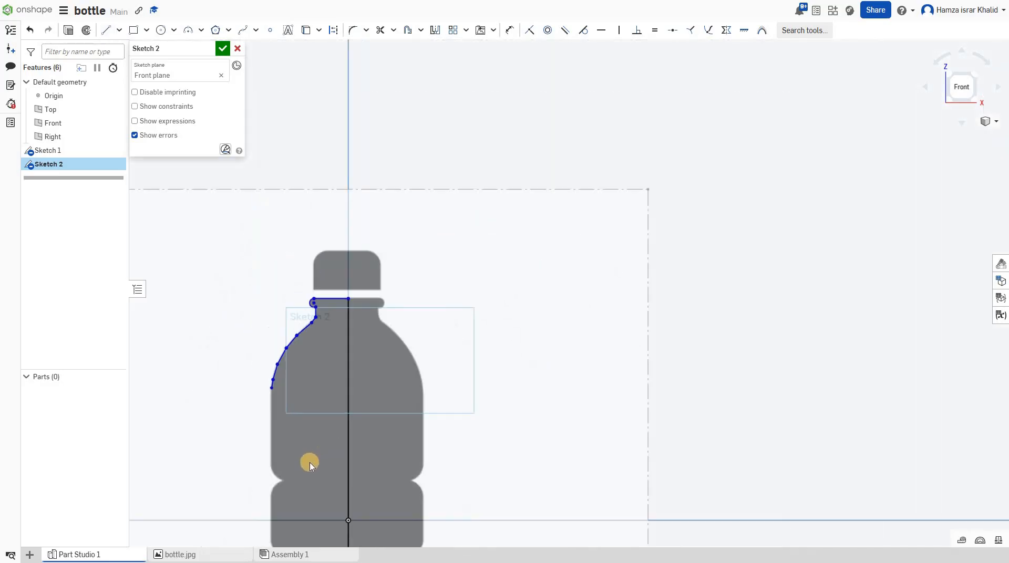
pyautogui.scroll(7, 295, 486)
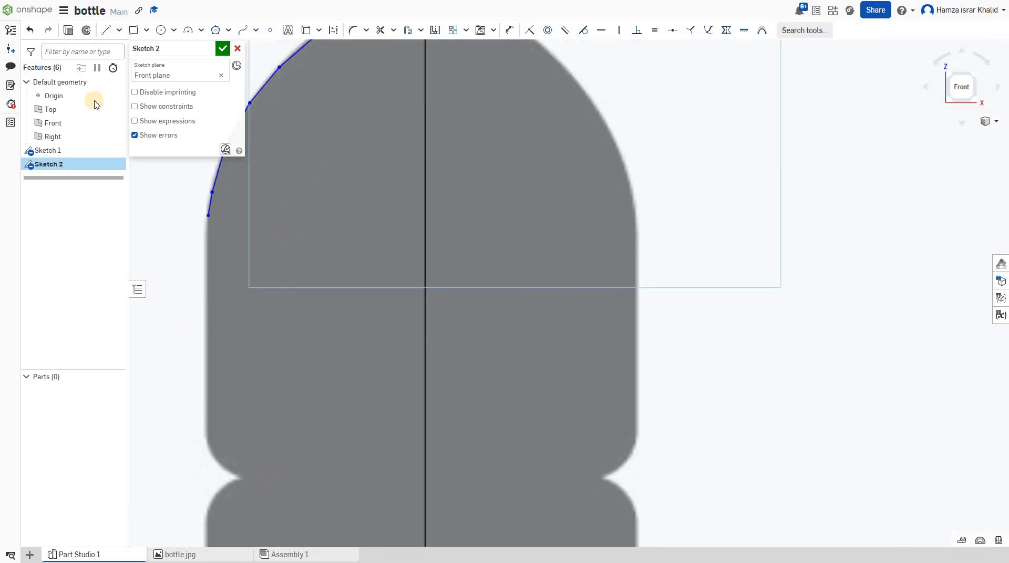
pyautogui.click(103, 32)
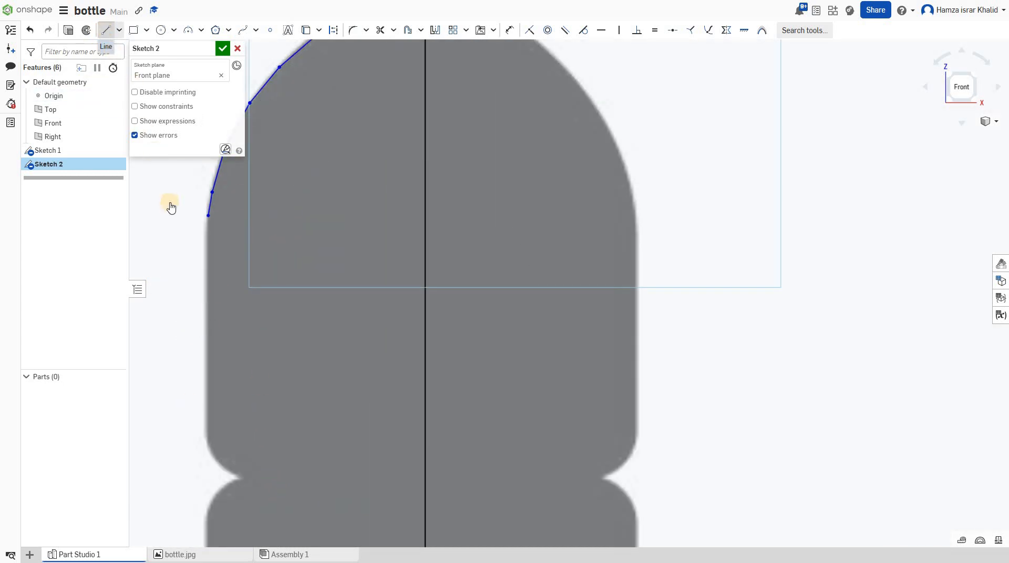
pyautogui.click(209, 213)
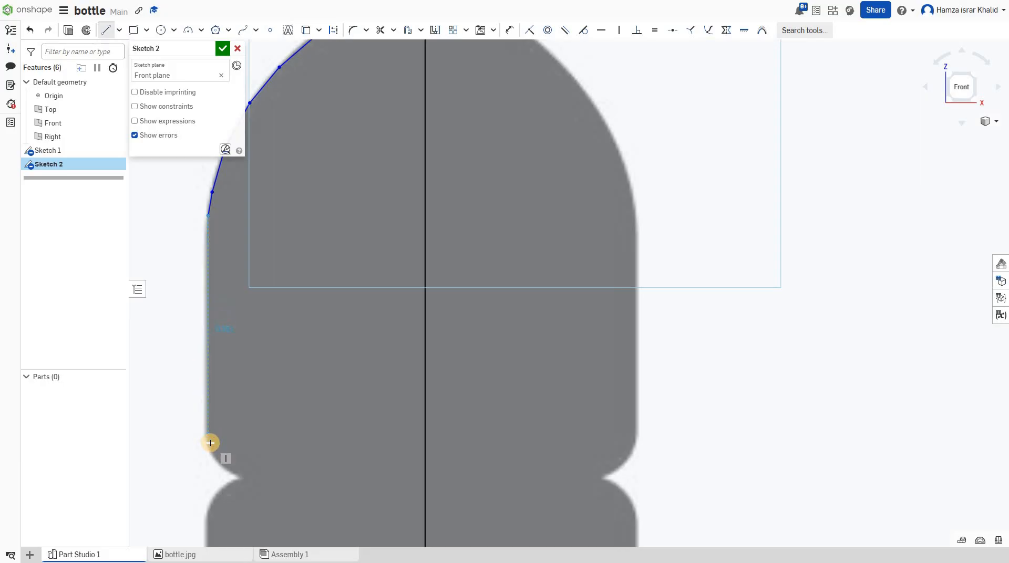
pyautogui.click(210, 443)
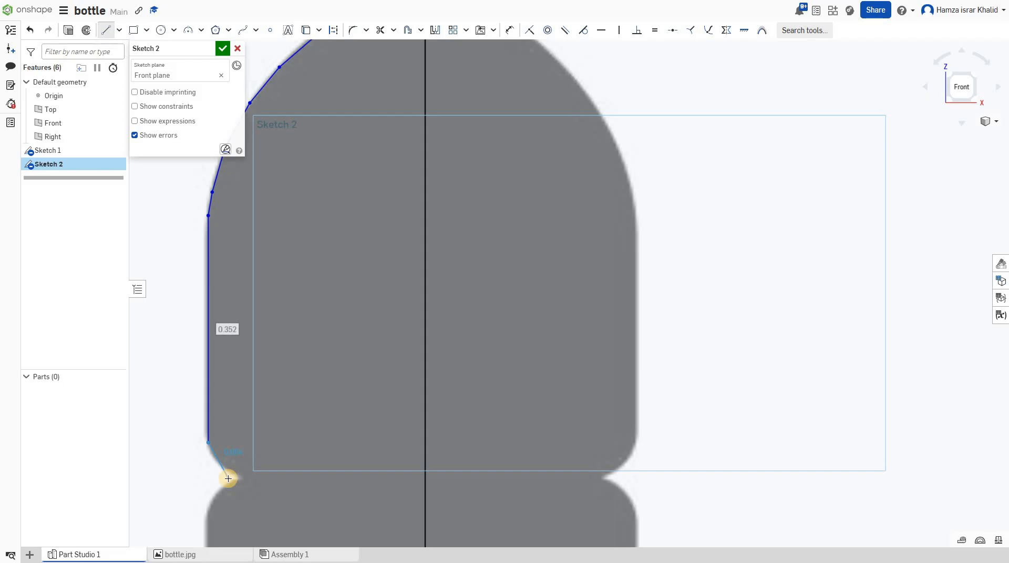
# - Draw a six-point spline from the vertical line's lower end around the tip of the first groove and onto the next section's corner
pyautogui.click(243, 31)
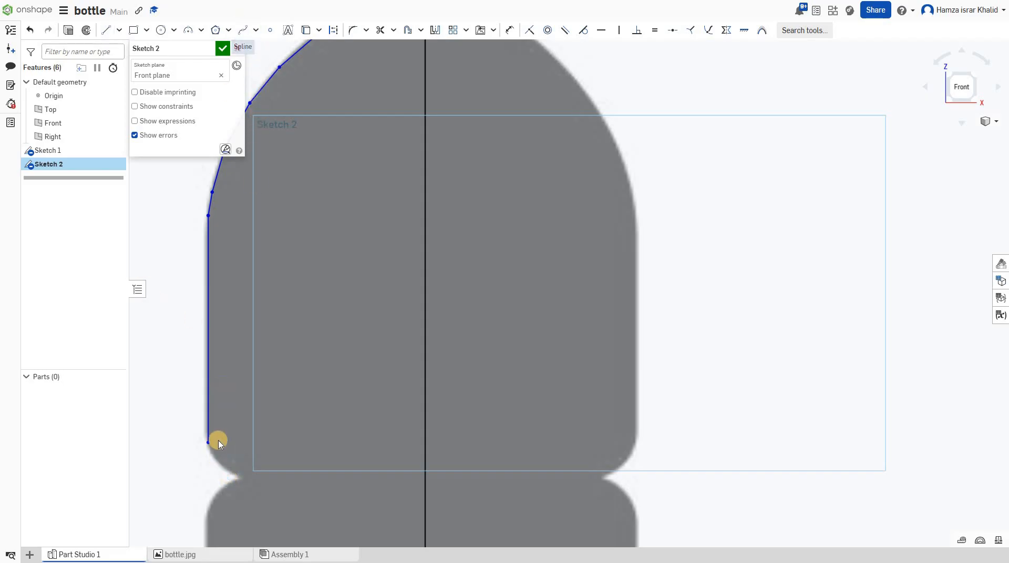
pyautogui.scroll(3, 222, 480)
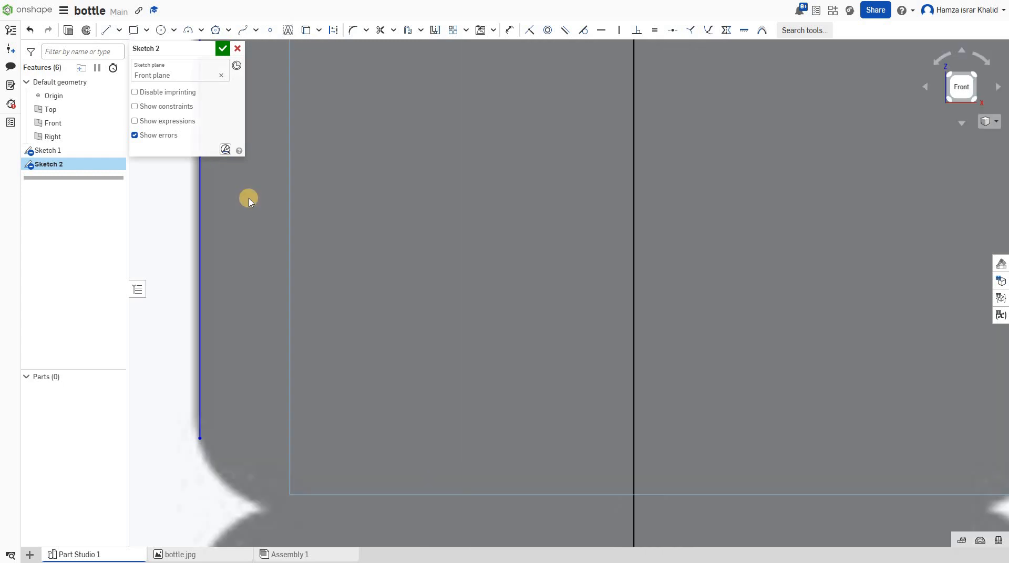
pyautogui.click(244, 31)
pyautogui.click(199, 440)
pyautogui.click(217, 475)
pyautogui.click(221, 481)
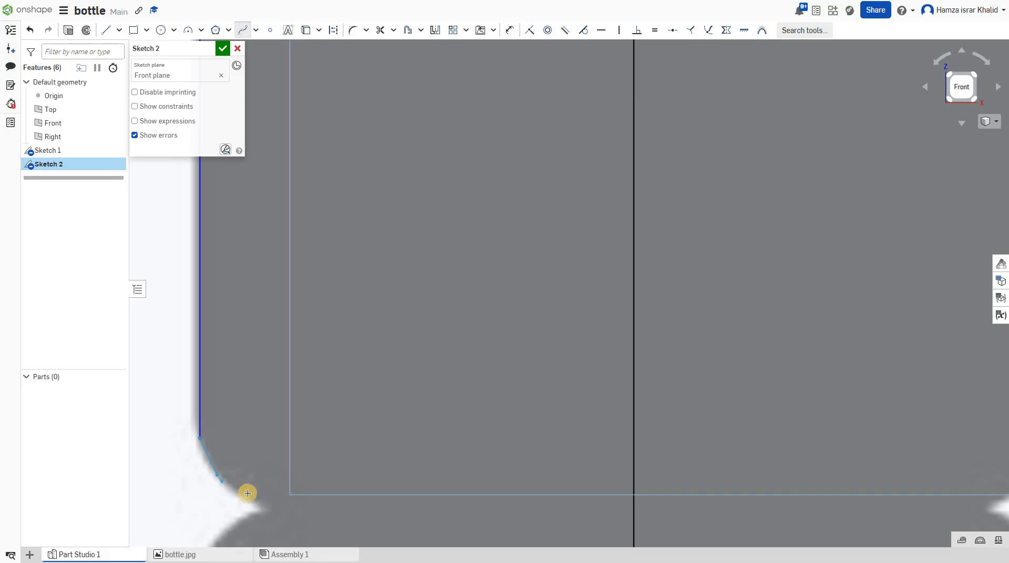
pyautogui.doubleClick(248, 492)
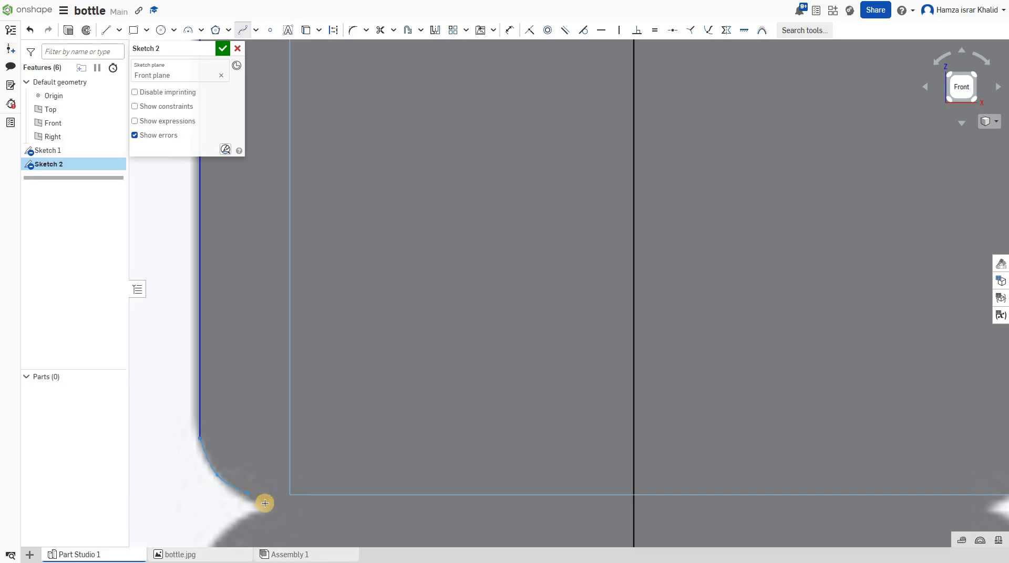
pyautogui.click(268, 506)
pyautogui.doubleClick(241, 520)
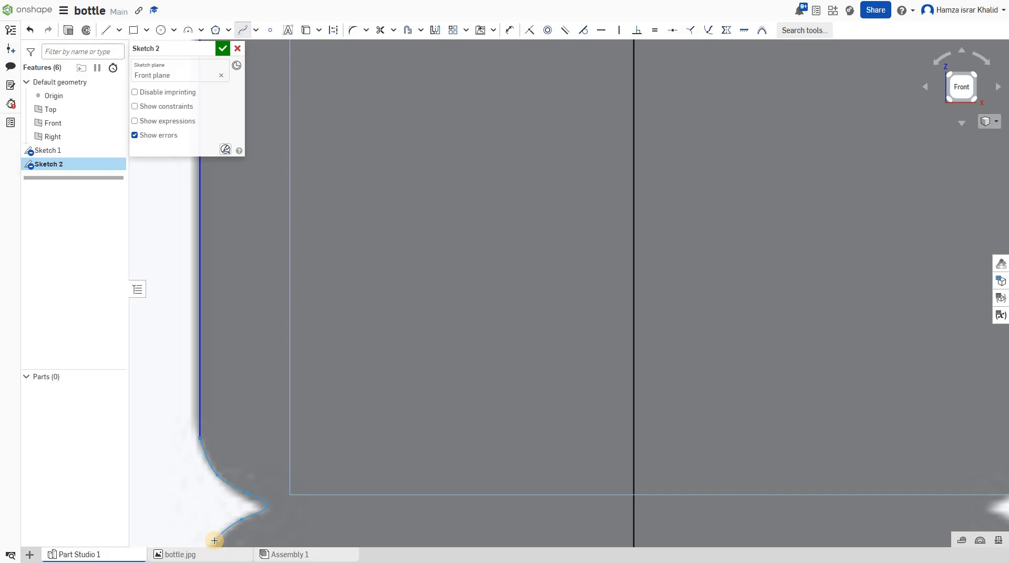
pyautogui.doubleClick(215, 541)
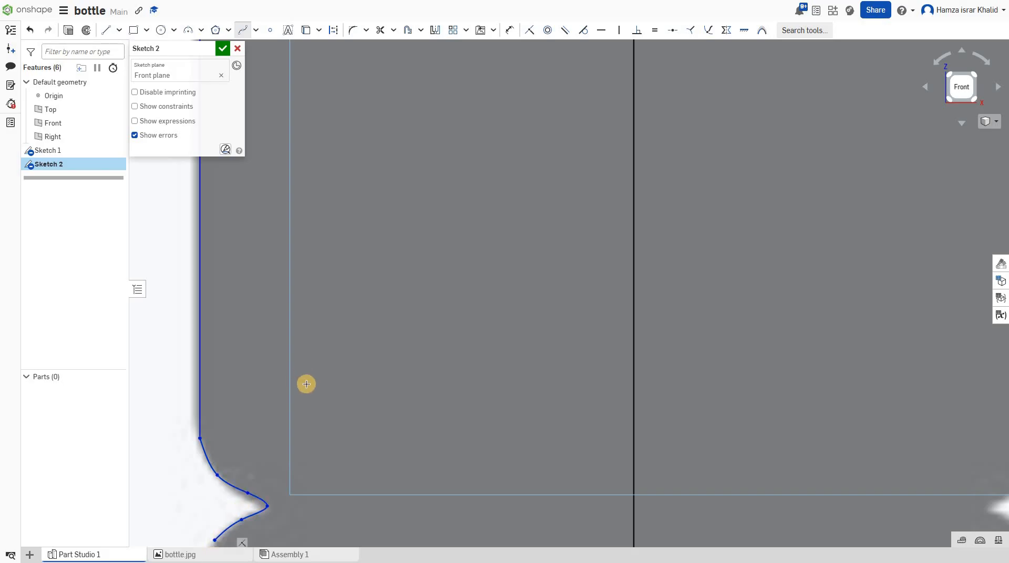
# - Examine the traced profile and the untraced sections of the bottle outline below the first groove
pyautogui.scroll(-5, 308, 421)
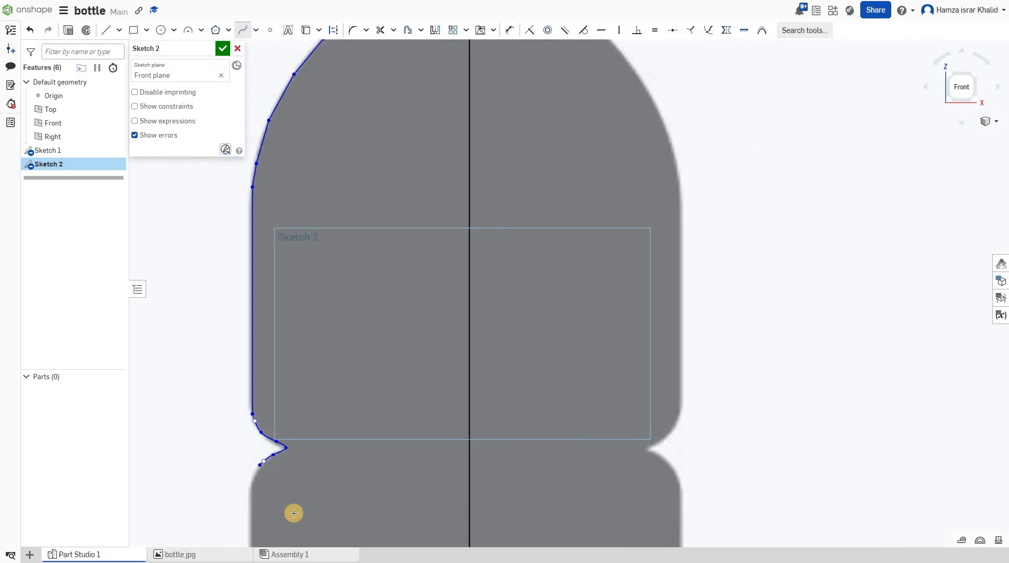
pyautogui.scroll(5, 278, 529)
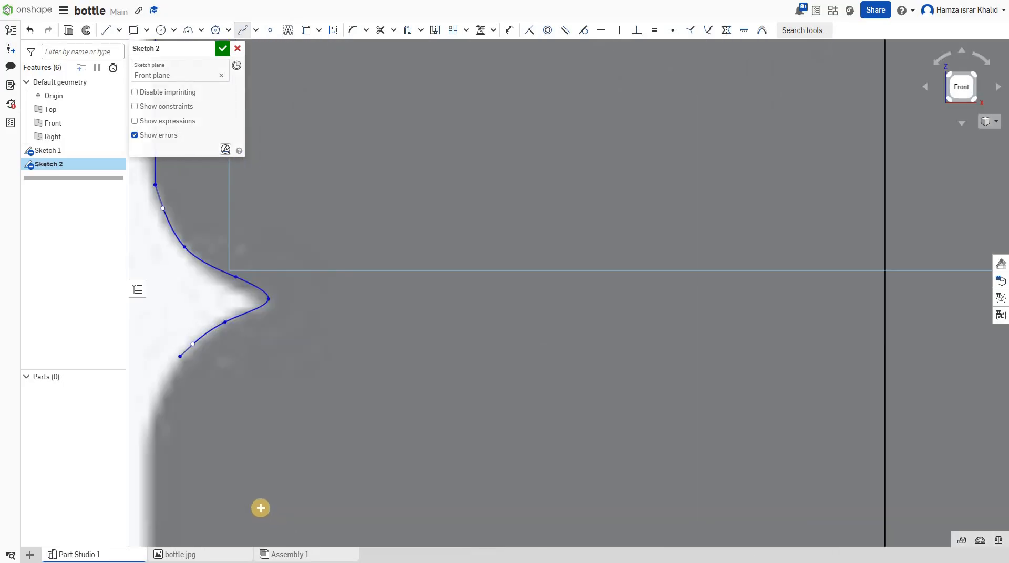
pyautogui.scroll(-5, 260, 508)
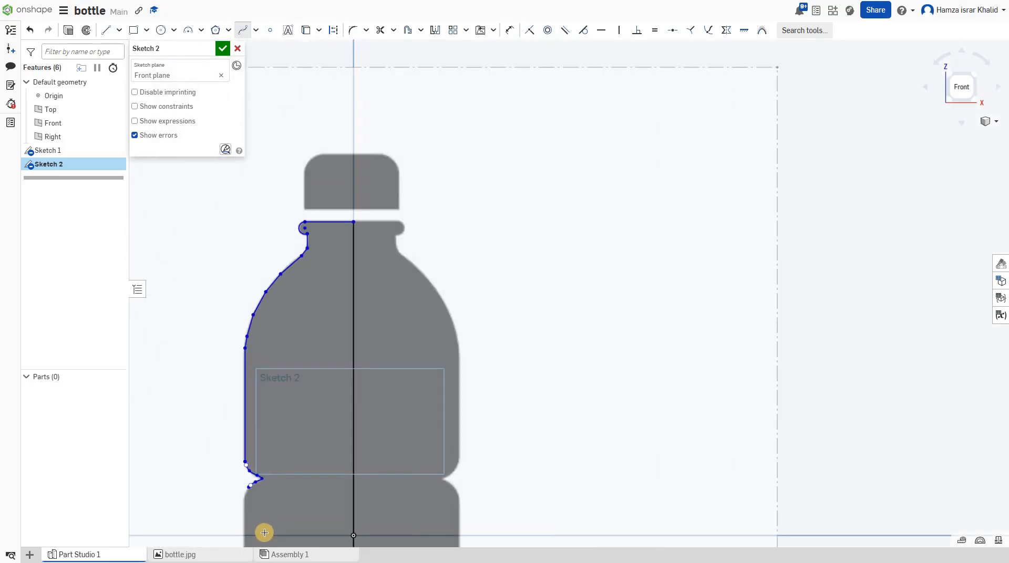
pyautogui.scroll(4, 278, 513)
pyautogui.scroll(-6, 307, 478)
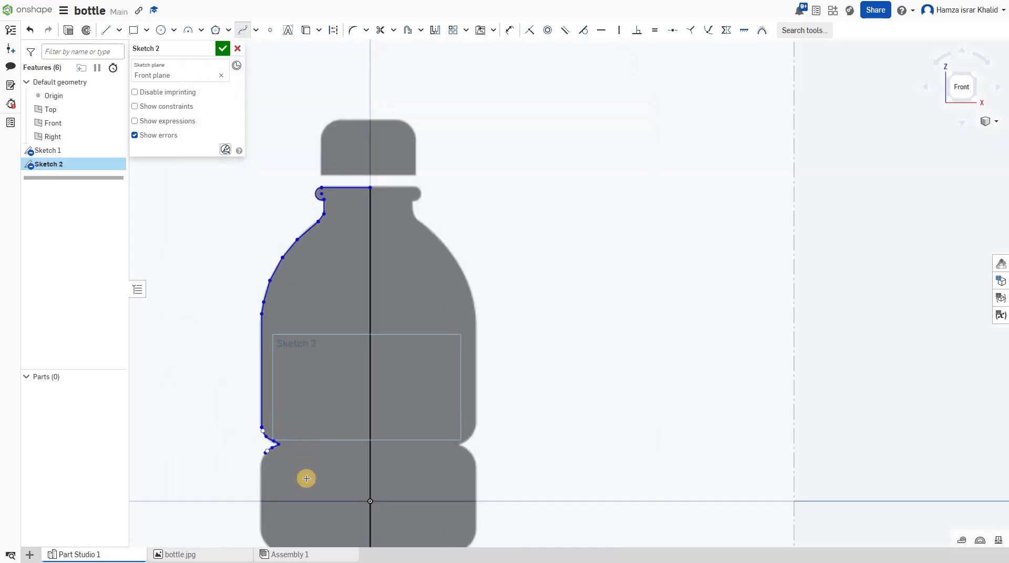
pyautogui.scroll(-5, 307, 505)
pyautogui.scroll(4, 288, 520)
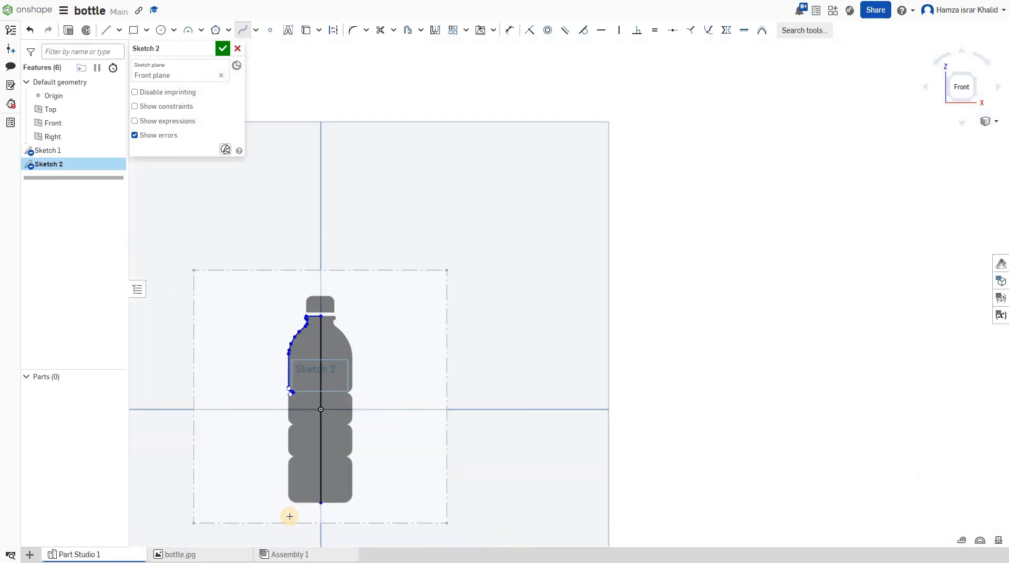
pyautogui.scroll(2, 262, 305)
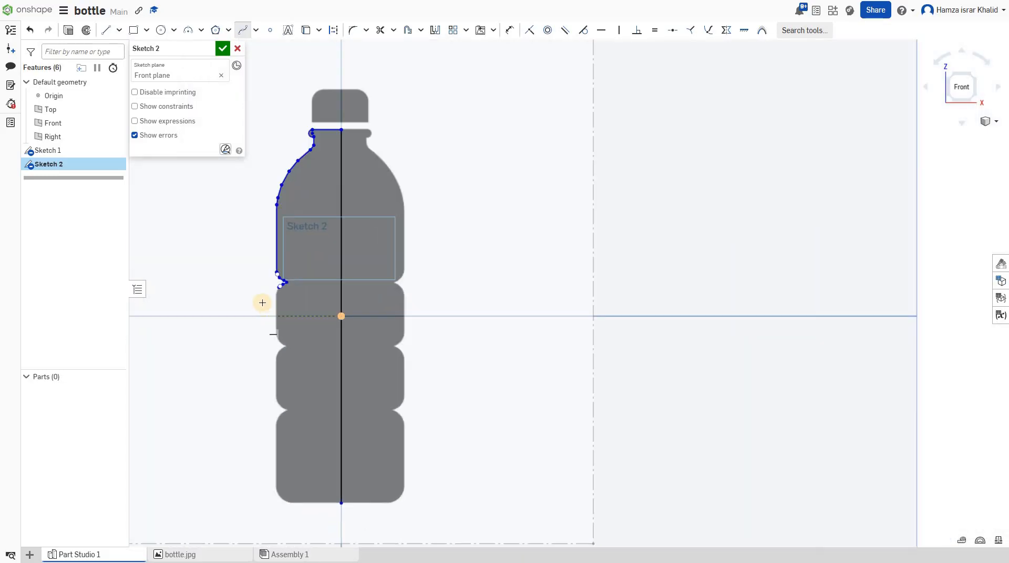
pyautogui.scroll(1, 266, 292)
pyautogui.scroll(3, 311, 292)
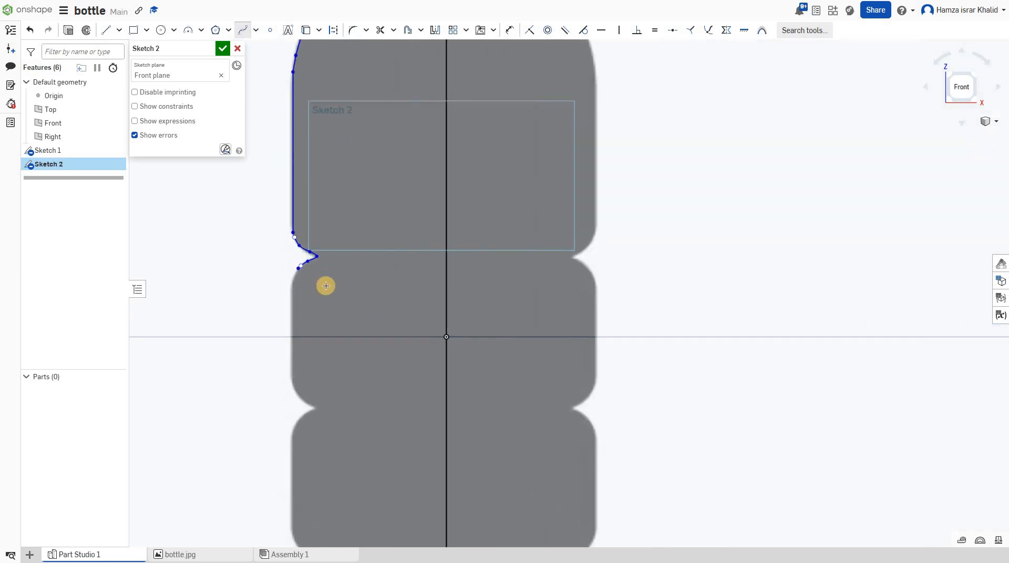
# - Trim away the spline traced around the first groove below the straight left side of the bottle
pyautogui.scroll(2, 321, 282)
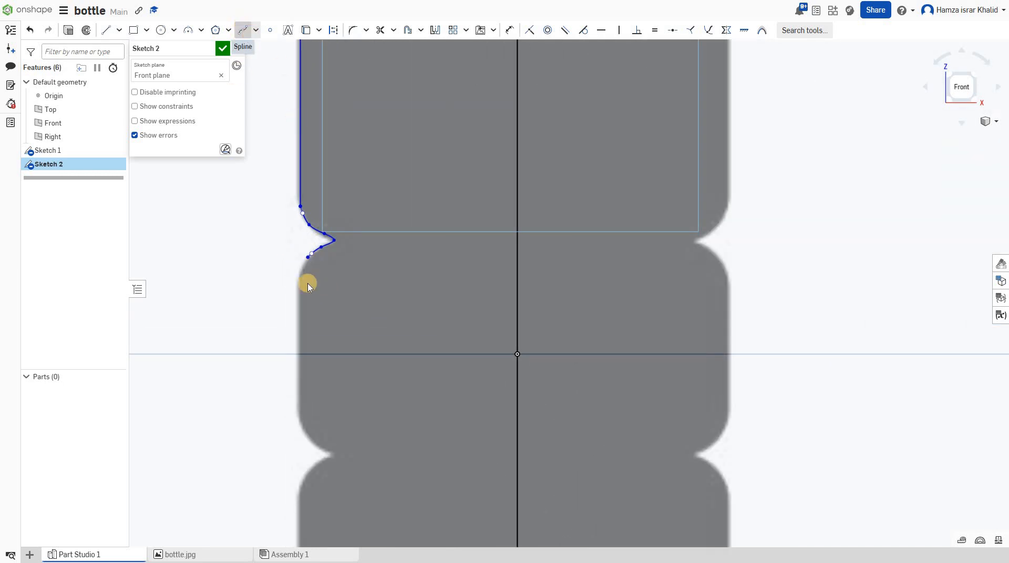
pyautogui.scroll(1, 309, 256)
pyautogui.scroll(1, 309, 251)
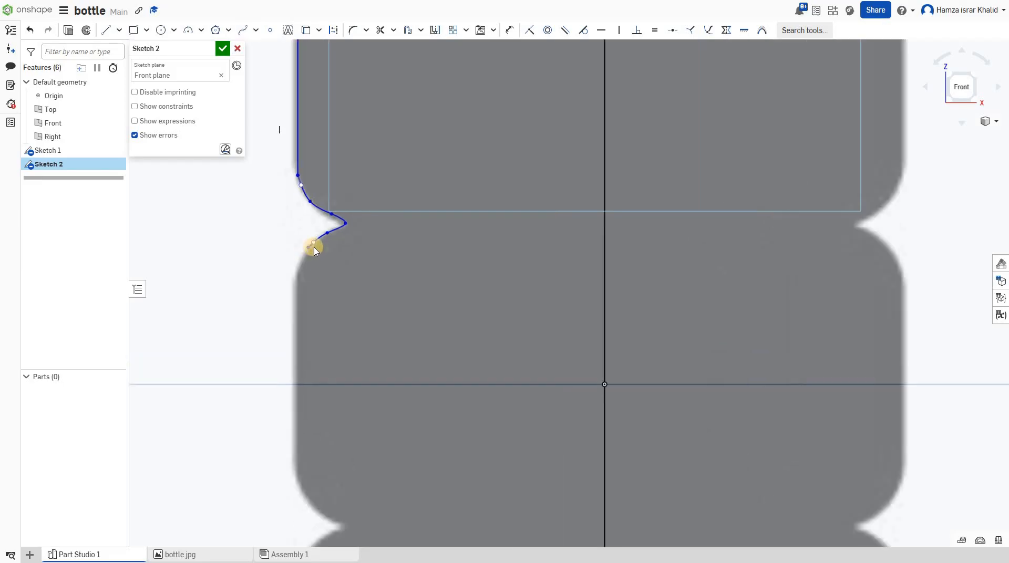
pyautogui.doubleClick(309, 247)
pyautogui.scroll(1, 304, 282)
pyautogui.scroll(-5, 304, 290)
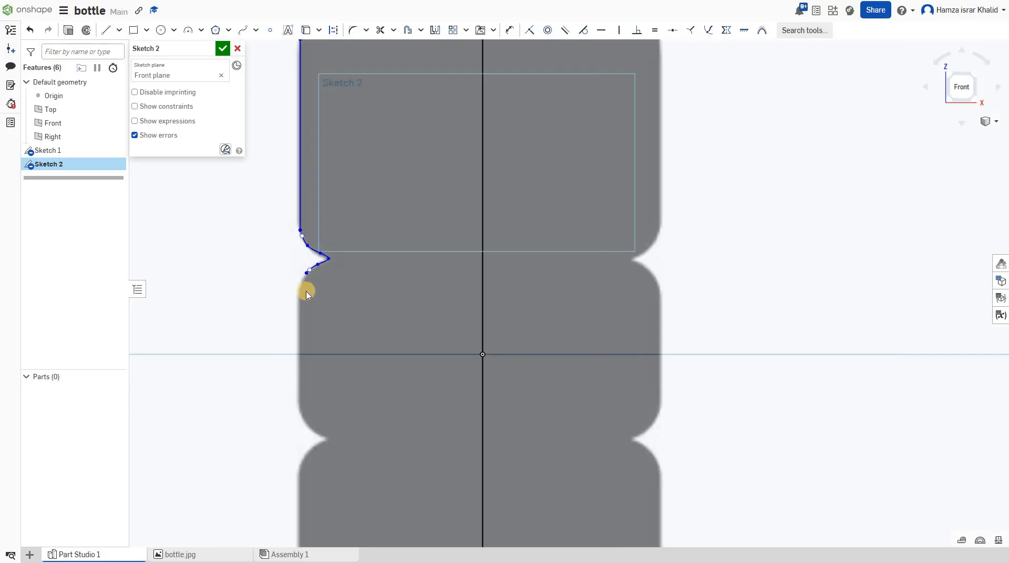
pyautogui.scroll(2, 315, 143)
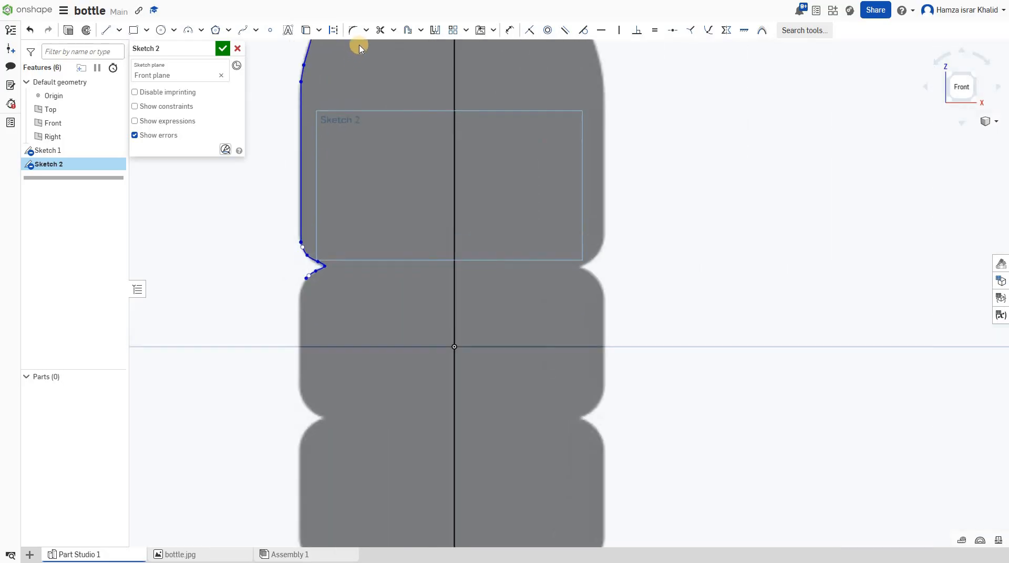
pyautogui.click(379, 30)
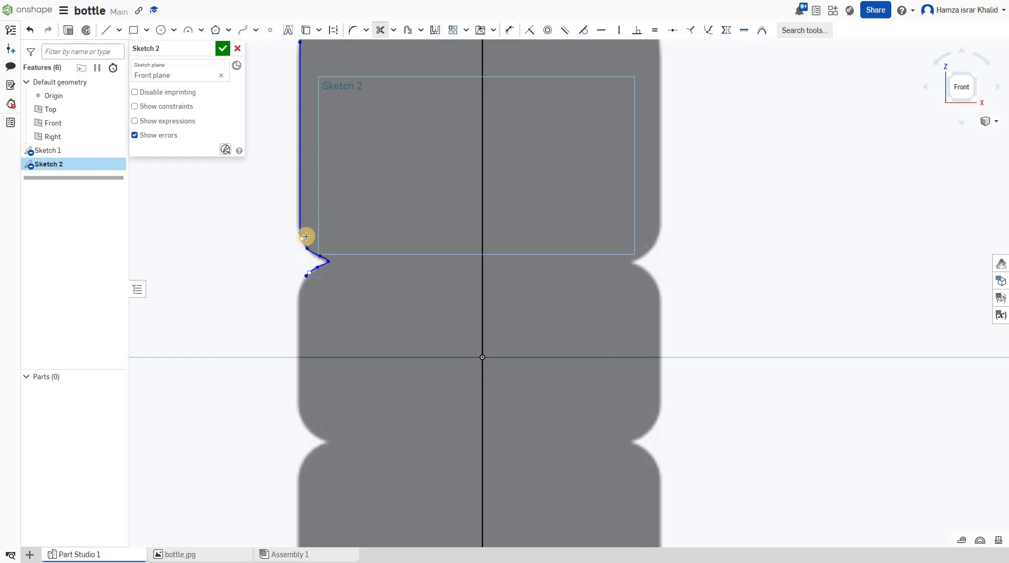
pyautogui.scroll(2, 305, 239)
pyautogui.click(308, 244)
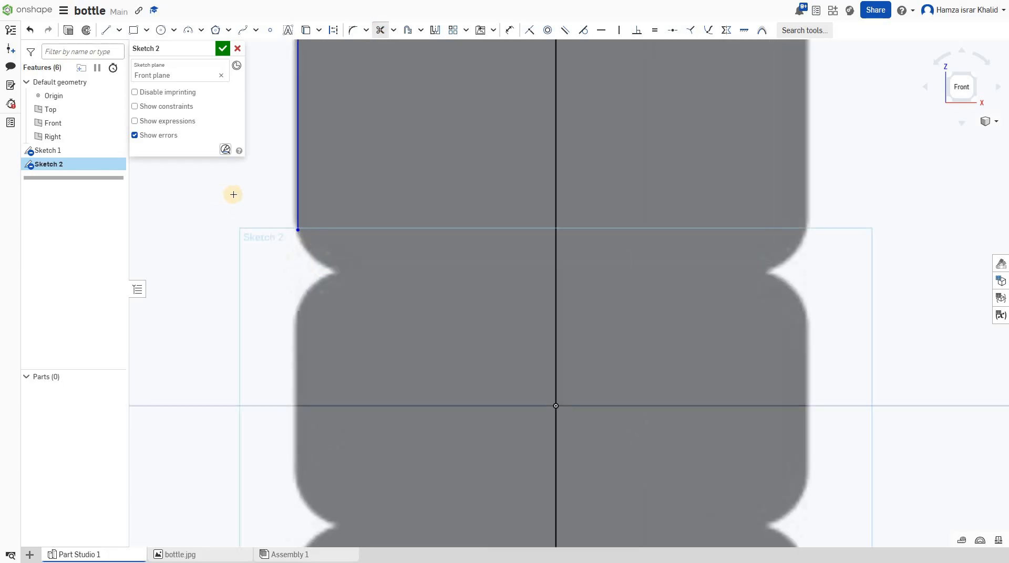
# - Trace the first groove with seven connected lines from the vertical line's lower end, the first about 0.016 and the last about 0.011 long
pyautogui.press('l')
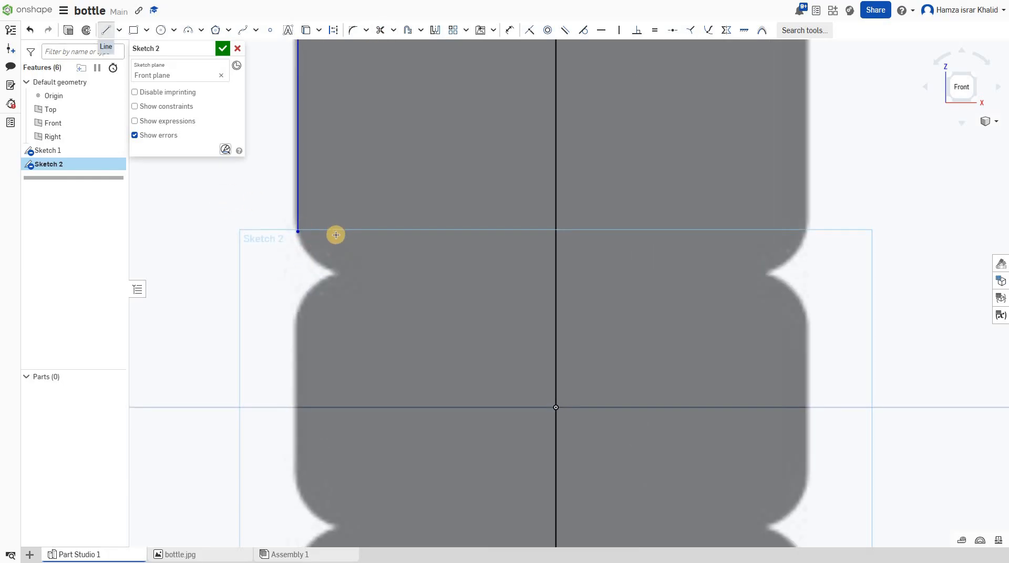
pyautogui.scroll(2, 301, 243)
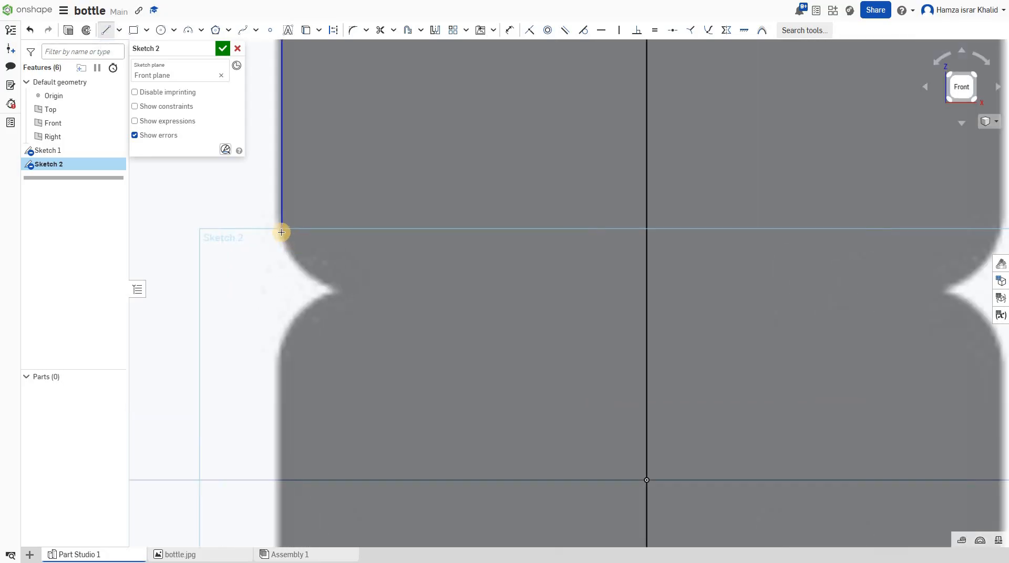
pyautogui.click(281, 232)
pyautogui.click(310, 269)
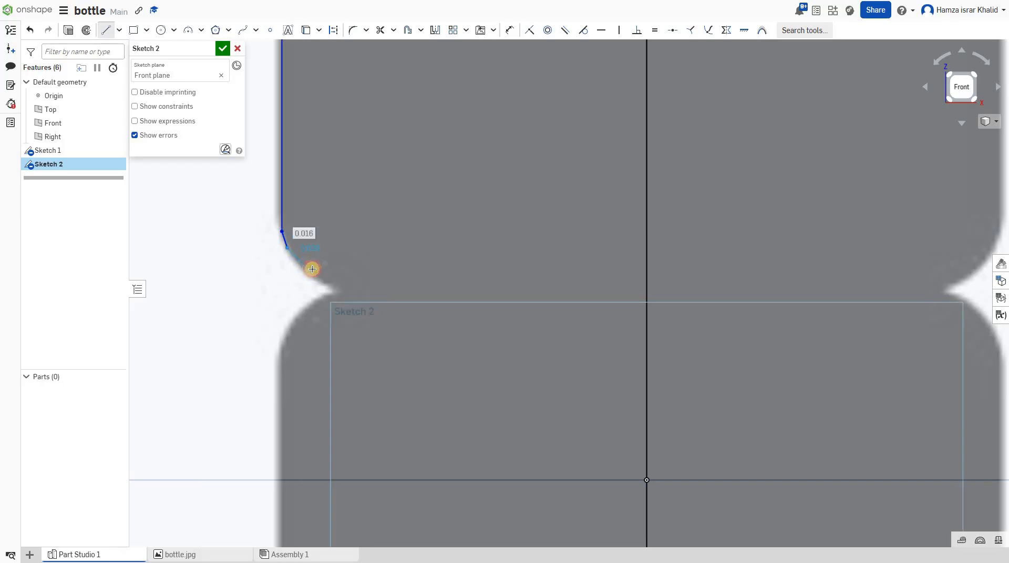
pyautogui.click(338, 285)
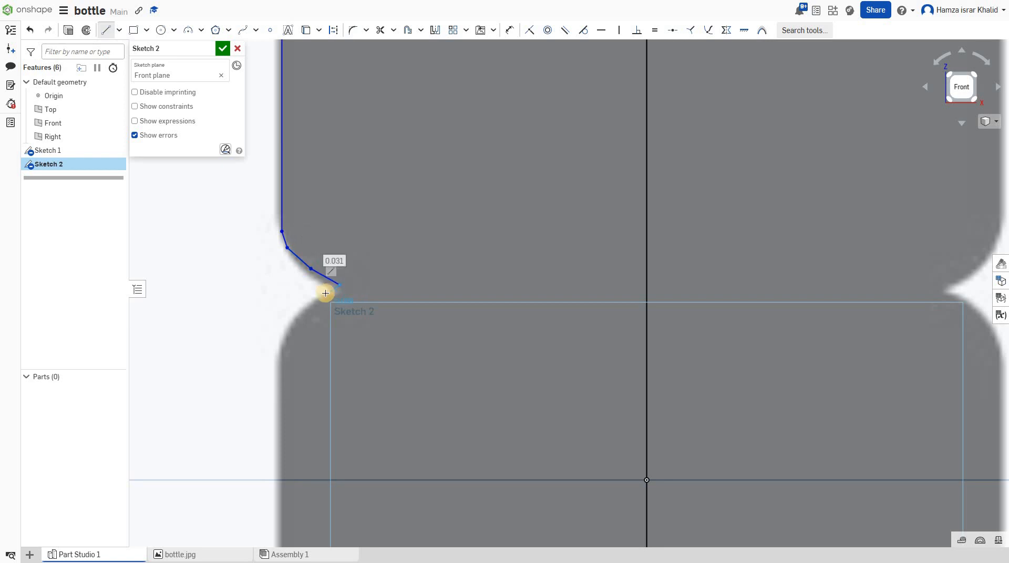
pyautogui.click(320, 303)
pyautogui.click(291, 343)
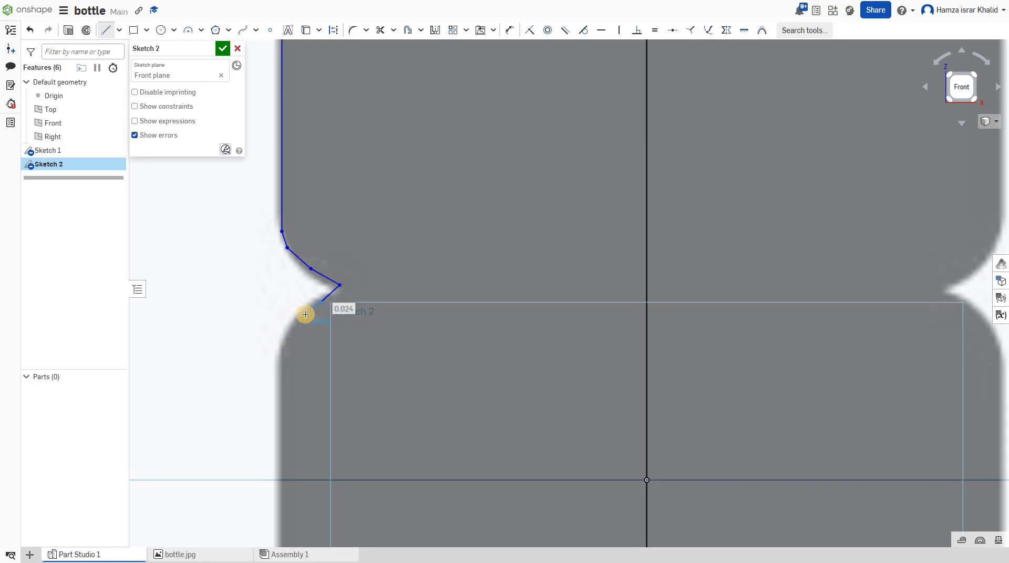
pyautogui.click(303, 313)
pyautogui.click(281, 349)
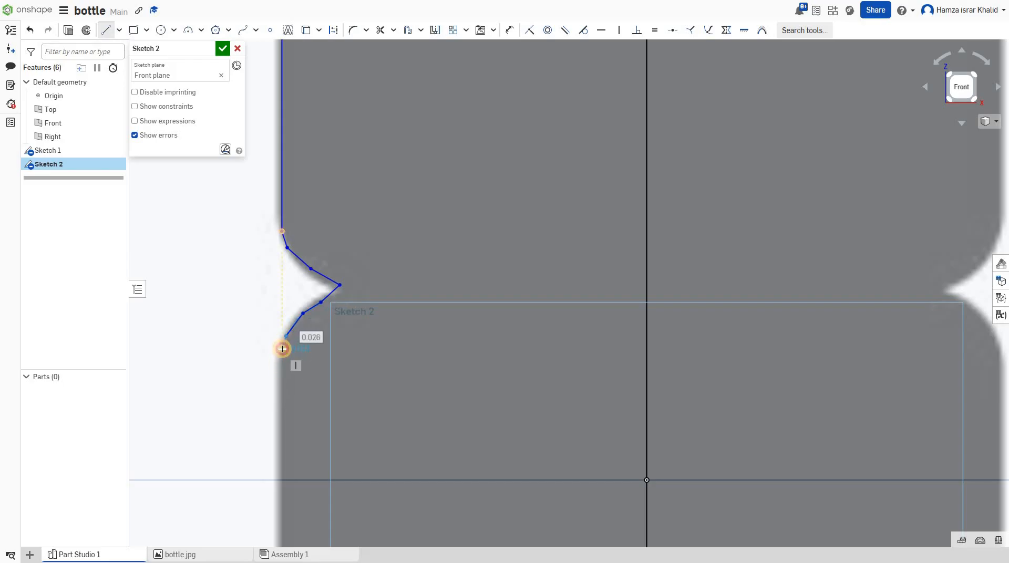
pyautogui.click(282, 348)
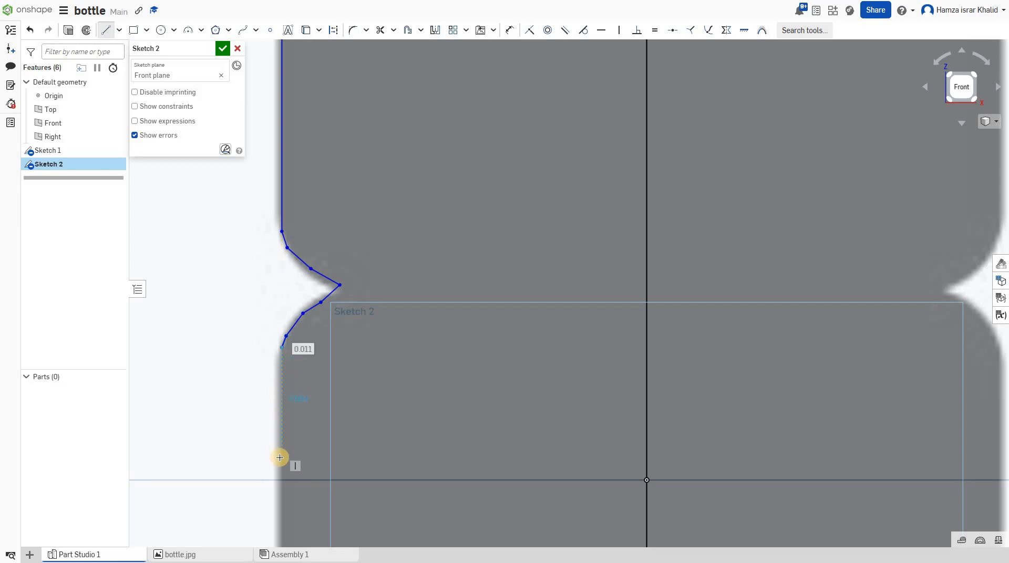
# - Draw two consecutive vertical lines about 0.136 and 0.064 long down the left side of the section below the first groove
pyautogui.scroll(-1, 279, 459)
pyautogui.scroll(-3, 279, 462)
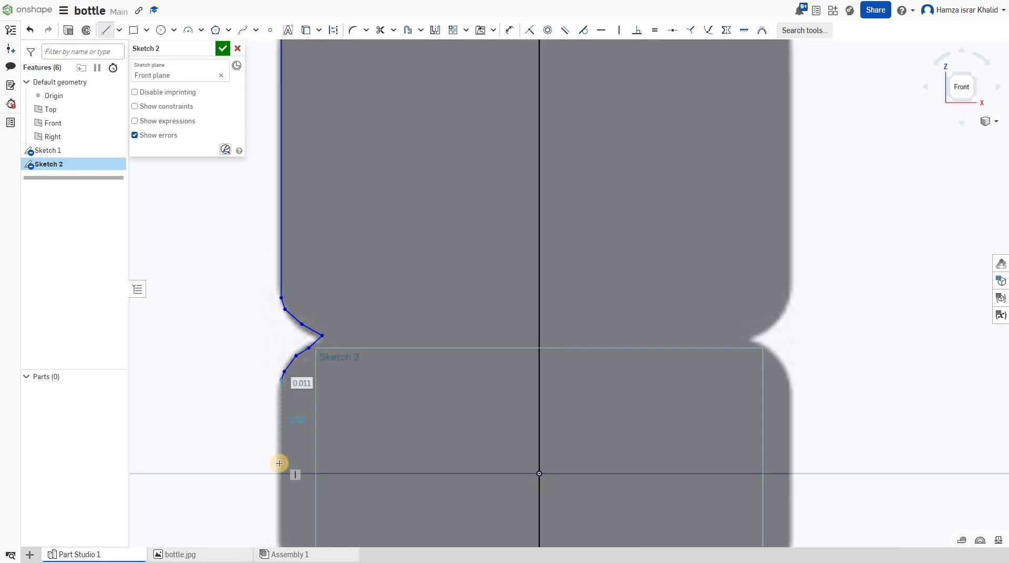
pyautogui.scroll(1, 278, 484)
pyautogui.scroll(3, 278, 484)
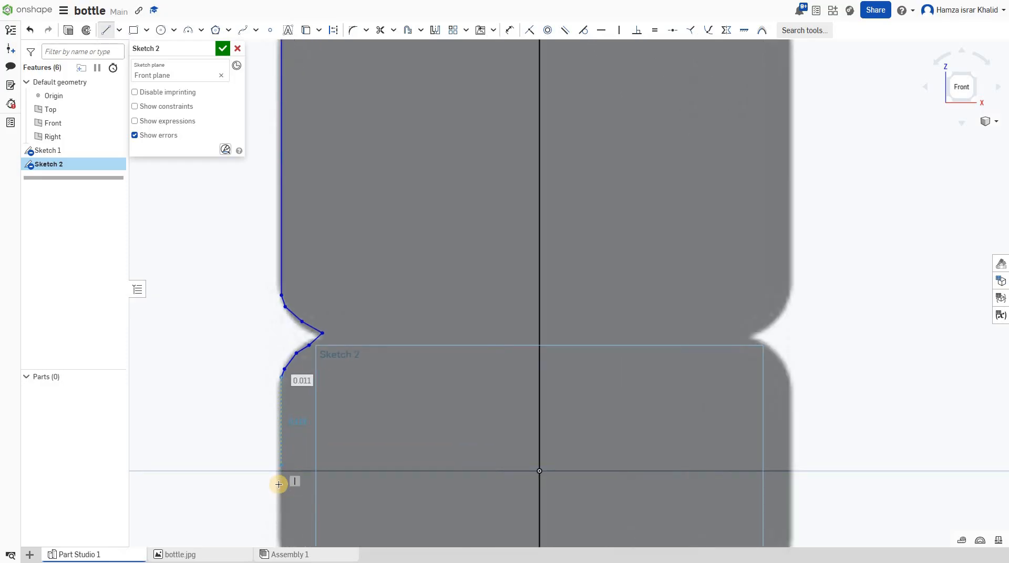
pyautogui.scroll(1, 278, 484)
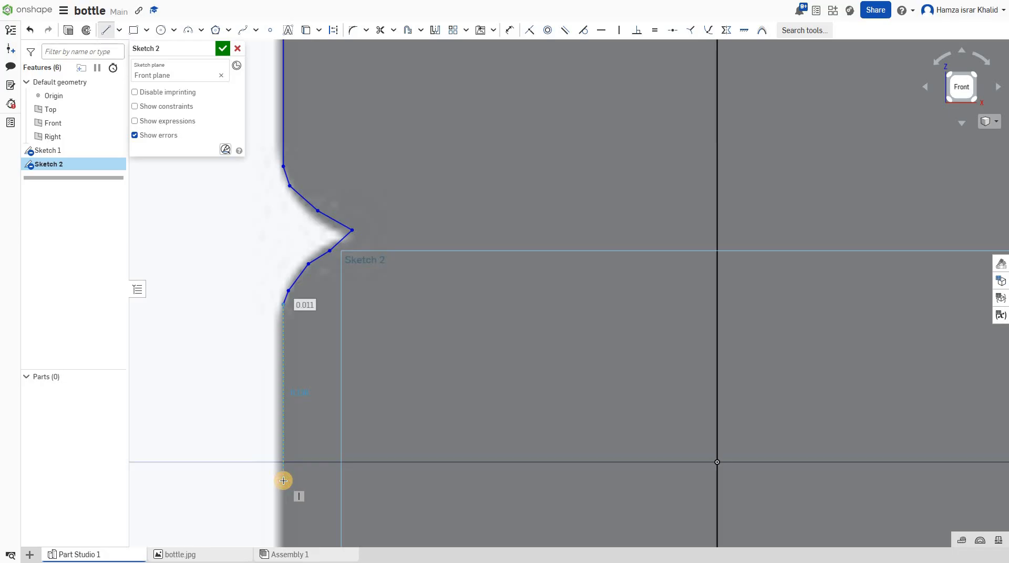
pyautogui.scroll(-4, 283, 489)
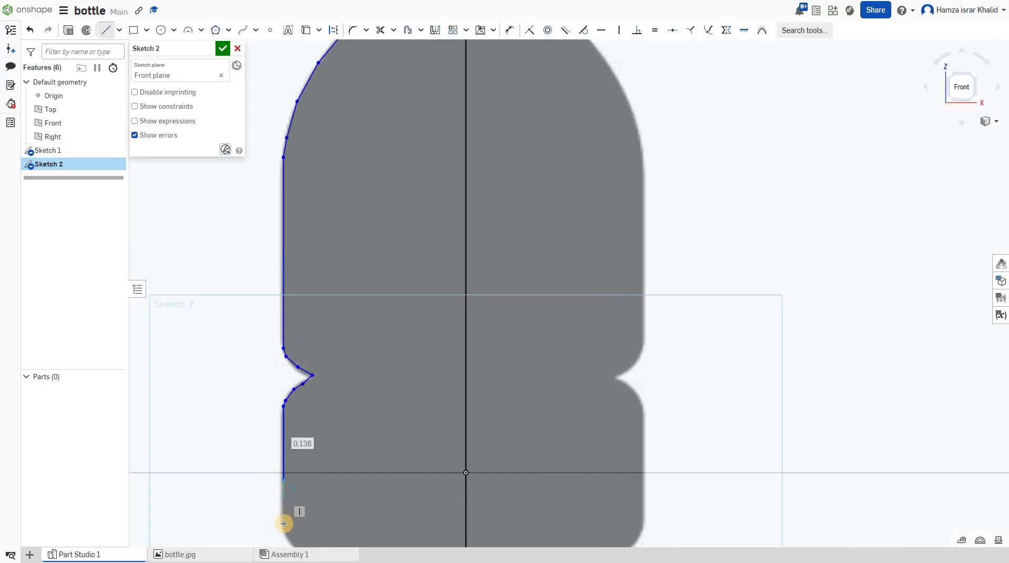
pyautogui.scroll(5, 285, 526)
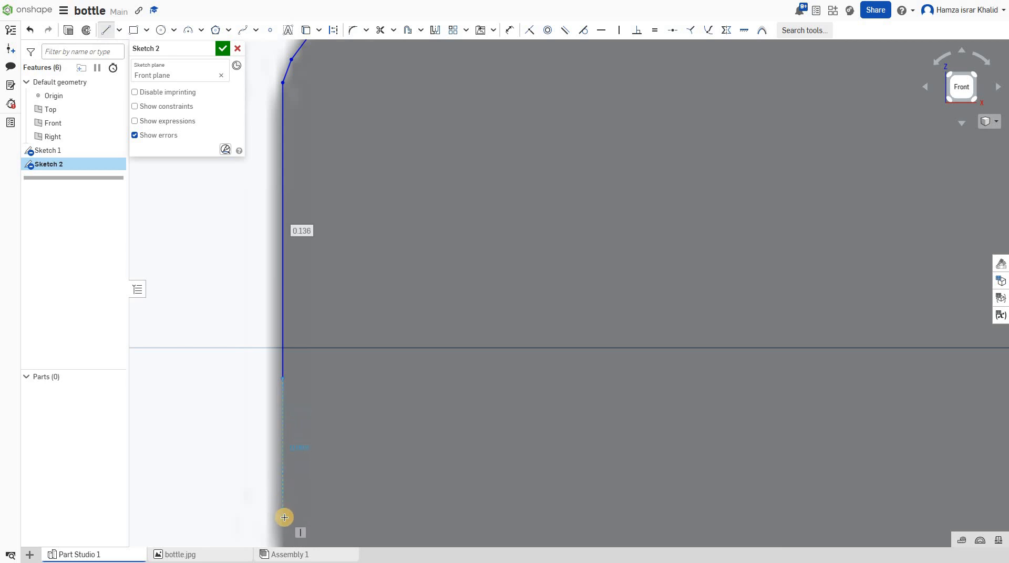
pyautogui.click(284, 518)
pyautogui.scroll(-3, 286, 515)
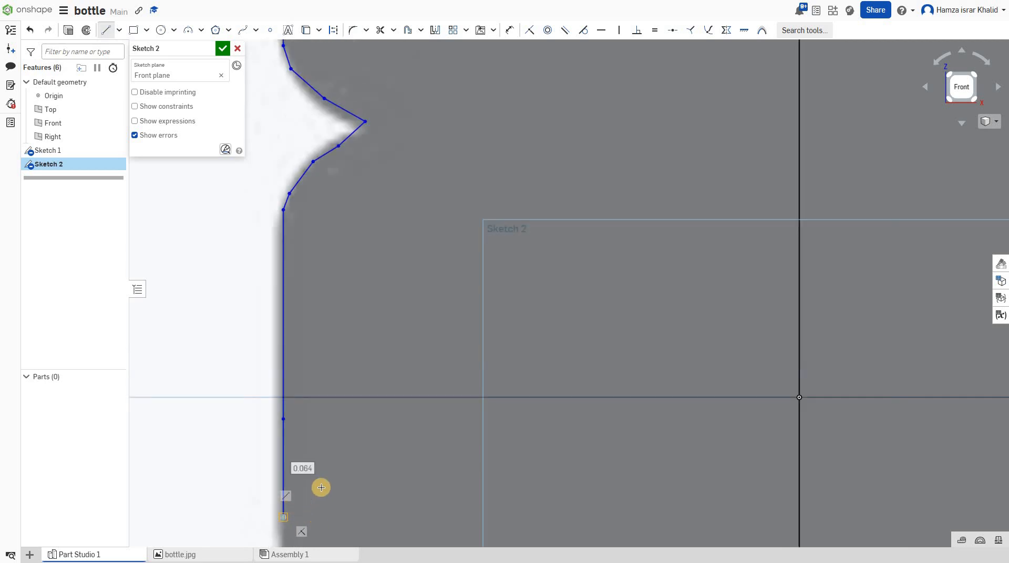
# - End the line chain and examine the traced profile against the whole bottle outline down to its base
pyautogui.scroll(-10, 381, 473)
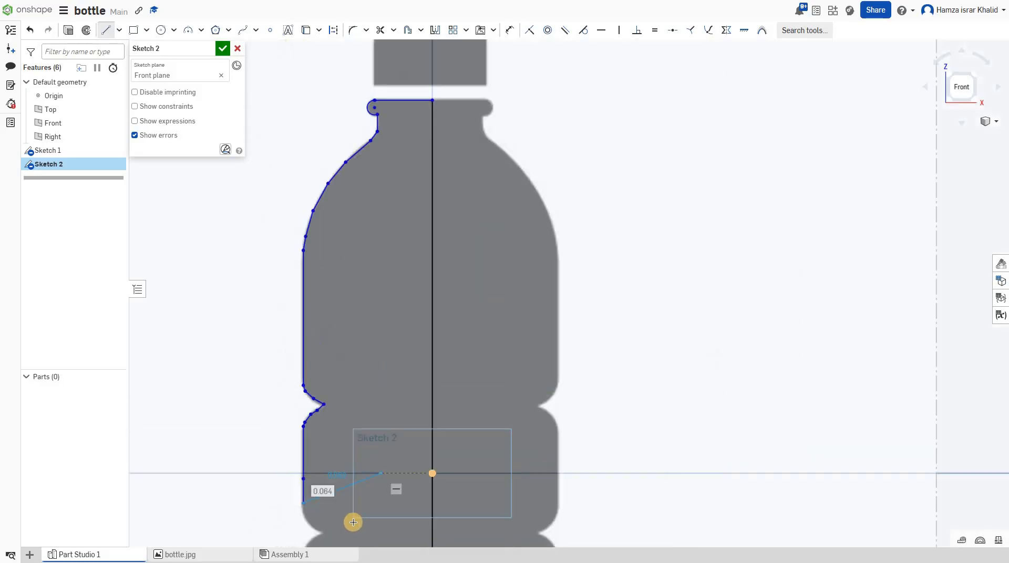
pyautogui.scroll(1, 349, 516)
pyautogui.scroll(-3, 347, 519)
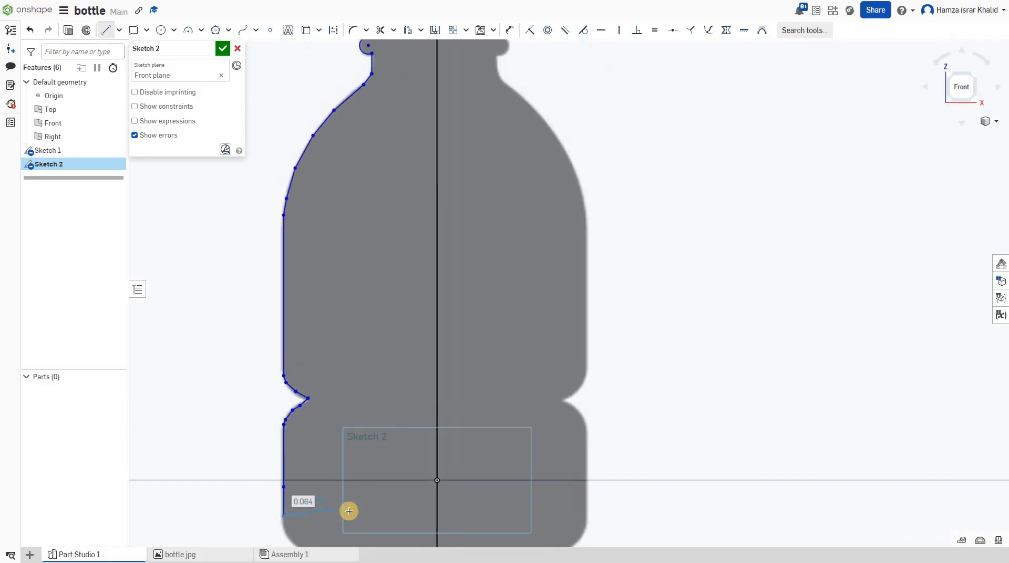
pyautogui.scroll(-6, 345, 523)
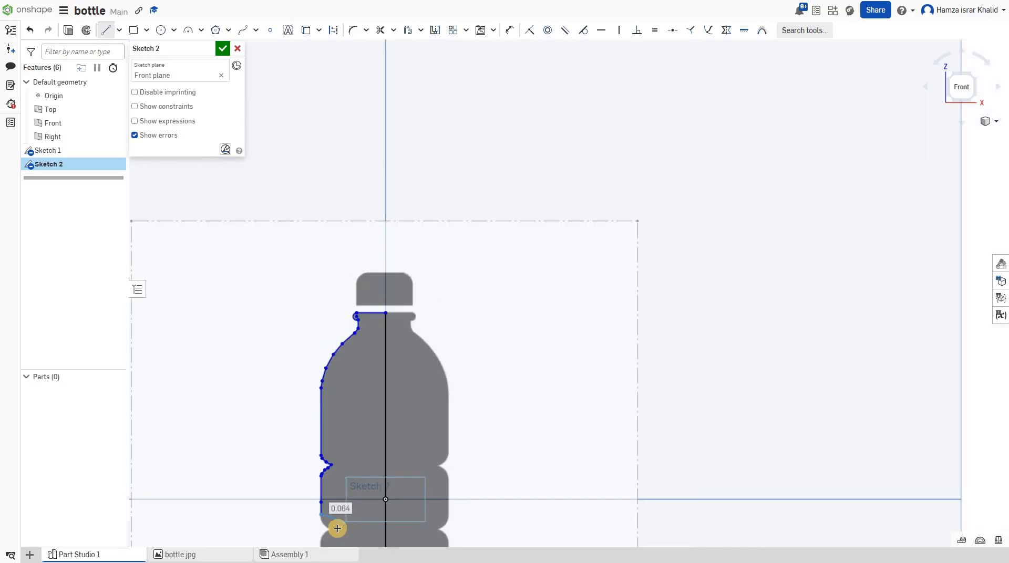
pyautogui.scroll(-5, 347, 531)
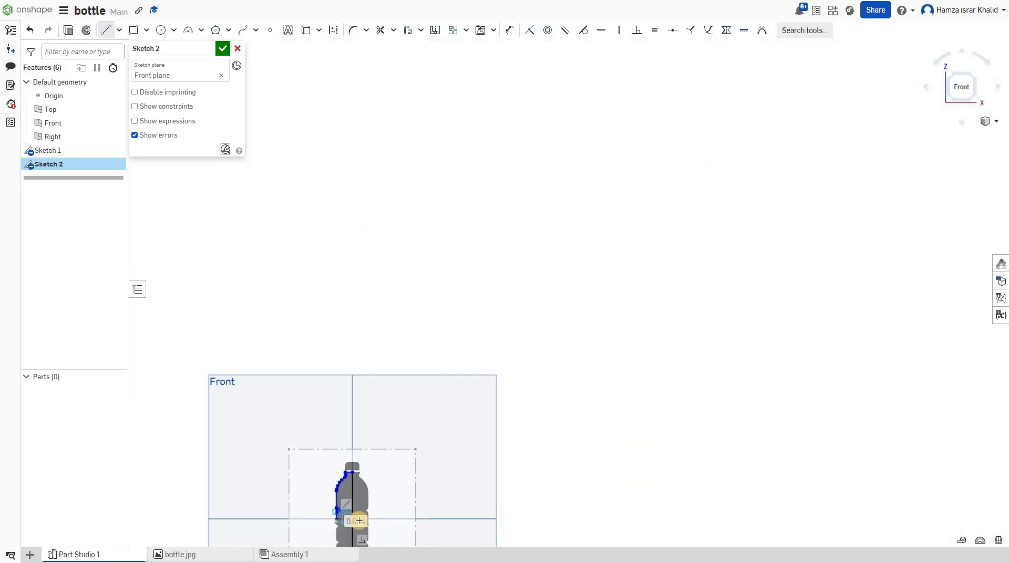
pyautogui.scroll(8, 372, 545)
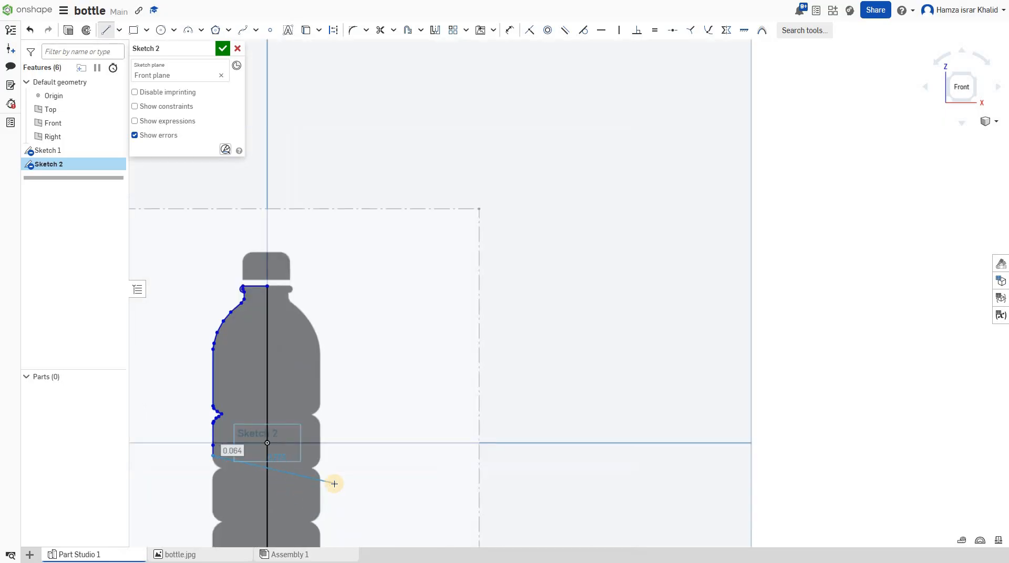
pyautogui.press('Escape')
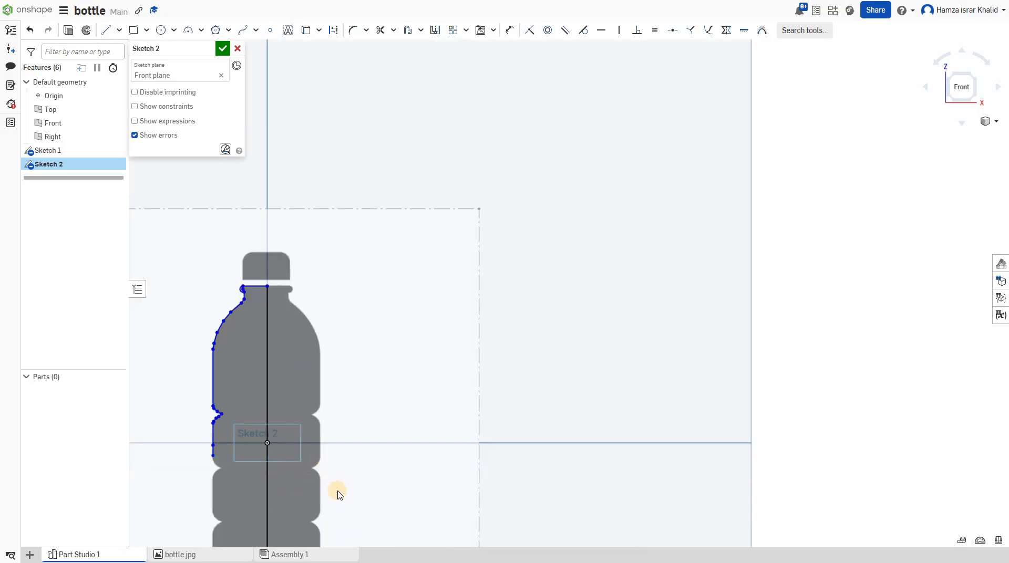
pyautogui.scroll(-2, 335, 512)
pyautogui.scroll(-5, 335, 512)
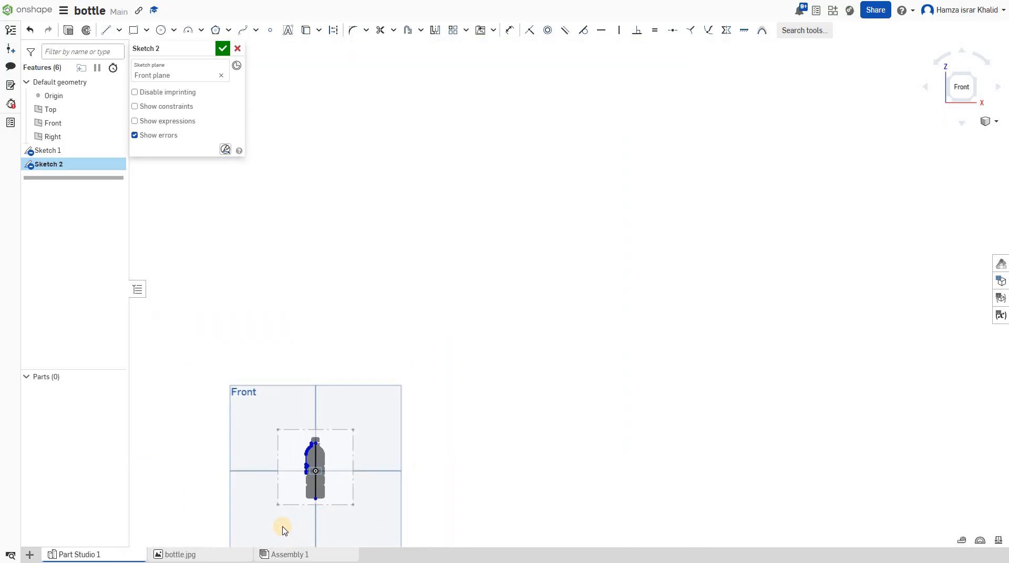
pyautogui.scroll(3, 418, 406)
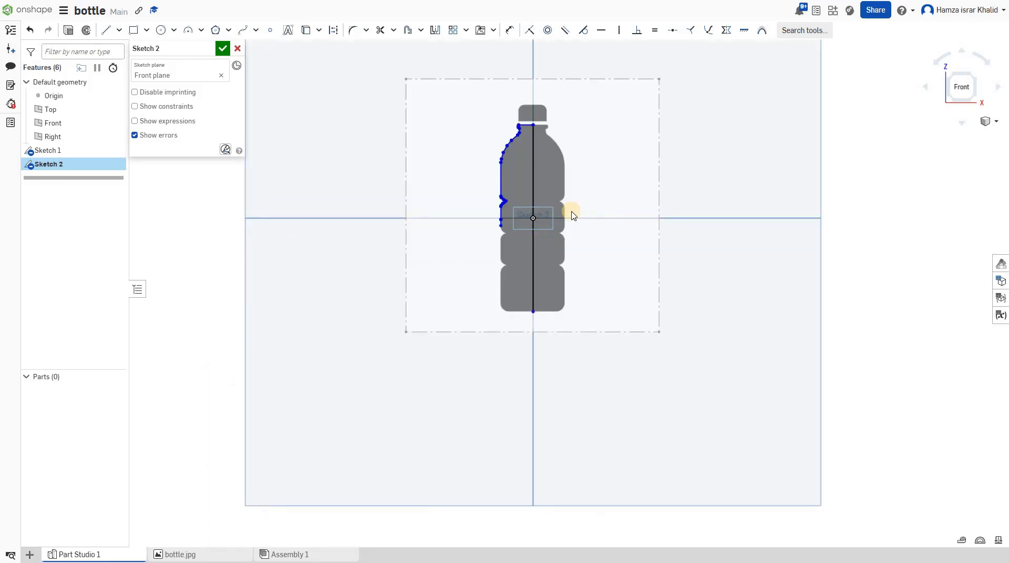
pyautogui.scroll(5, 572, 212)
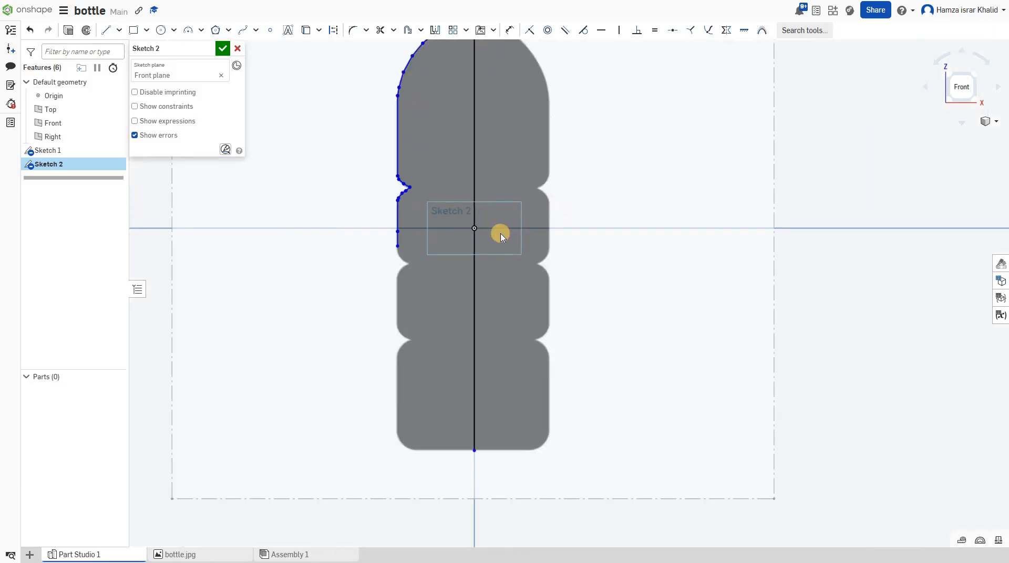
# - Continue the profile with a vertical line about 0.033 long, four lines around the second groove, and a vertical line about 0.248 long
pyautogui.click(111, 31)
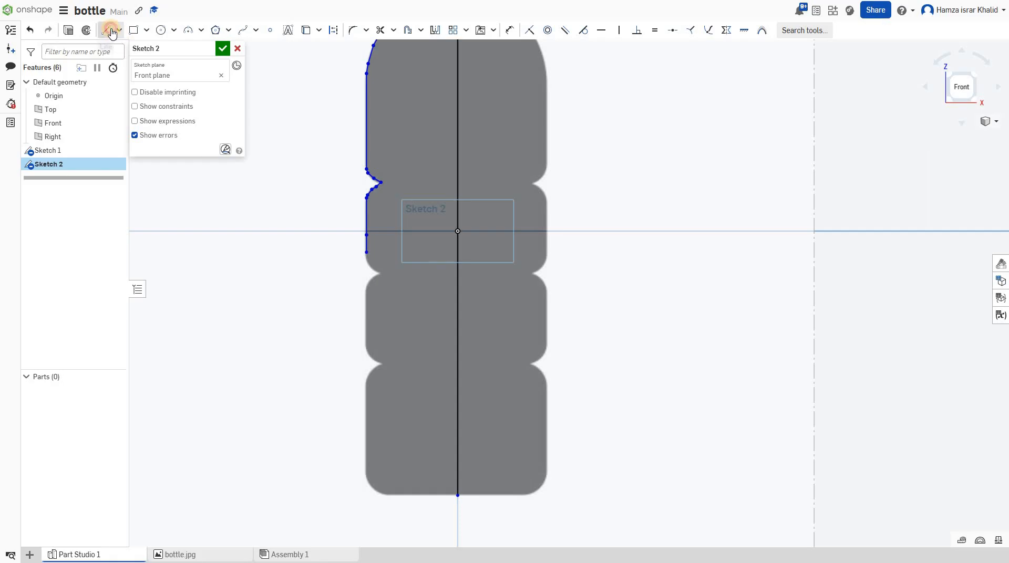
pyautogui.scroll(3, 371, 256)
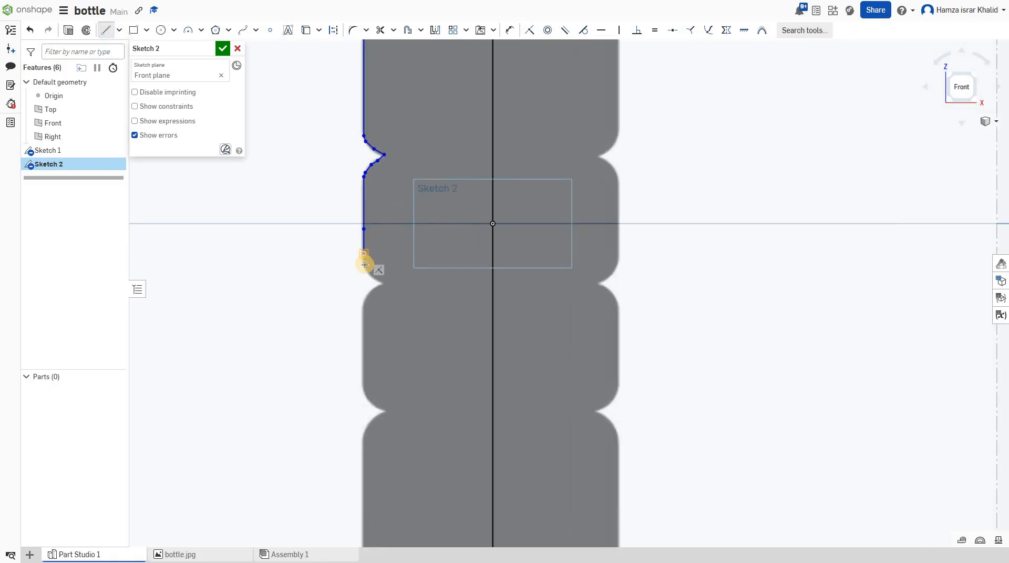
pyautogui.click(364, 267)
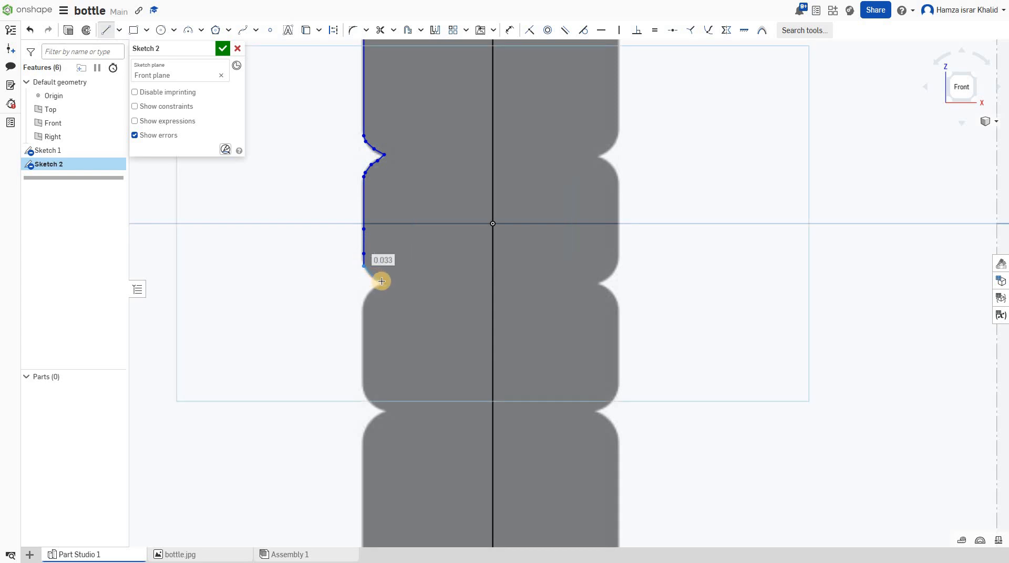
pyautogui.click(385, 283)
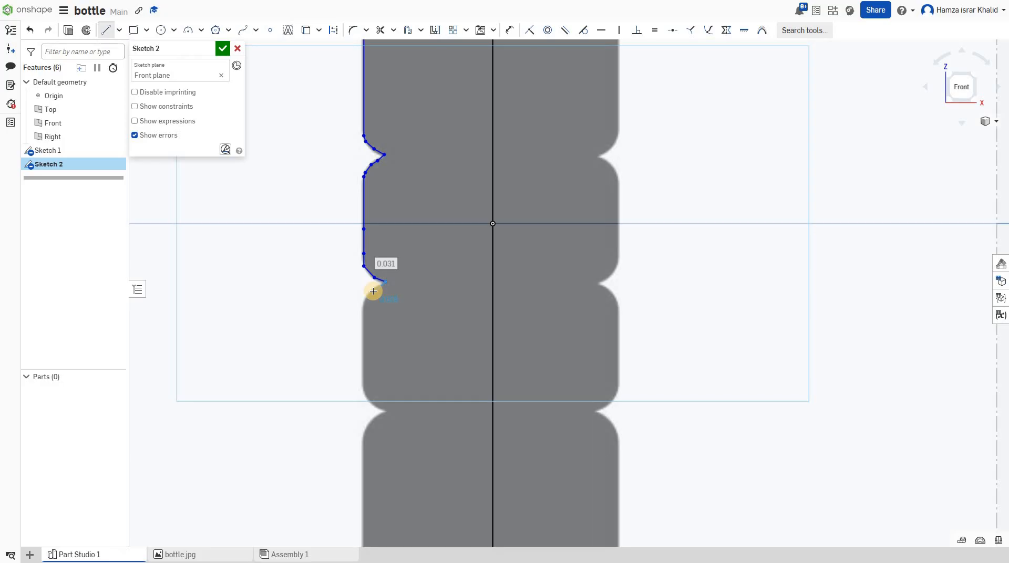
pyautogui.click(374, 290)
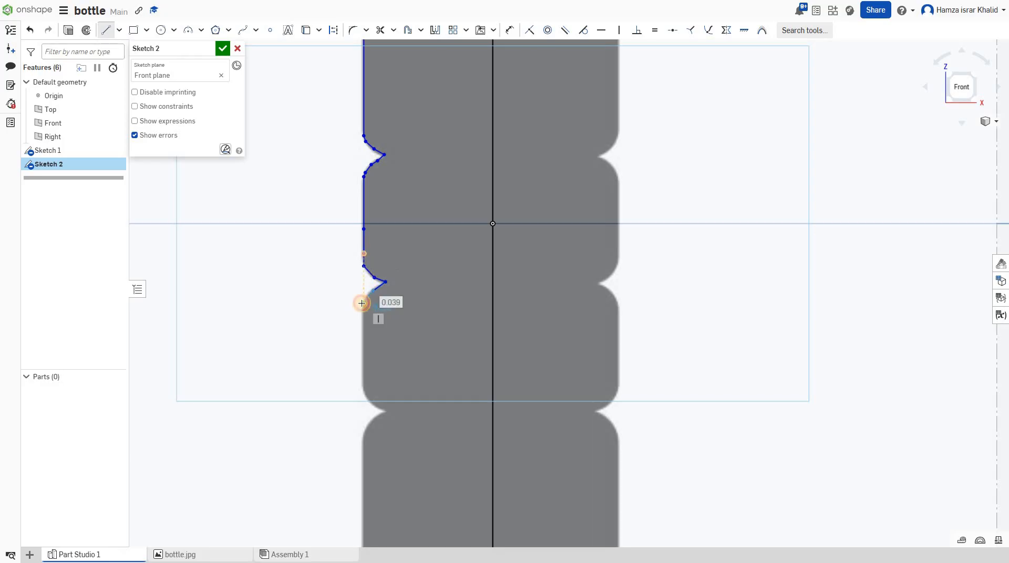
pyautogui.click(363, 303)
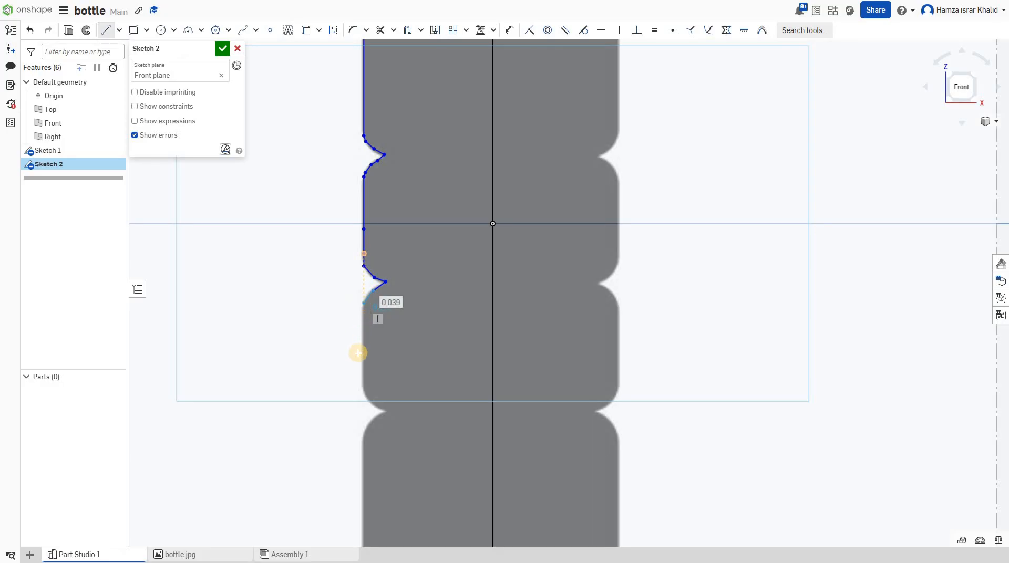
pyautogui.click(364, 398)
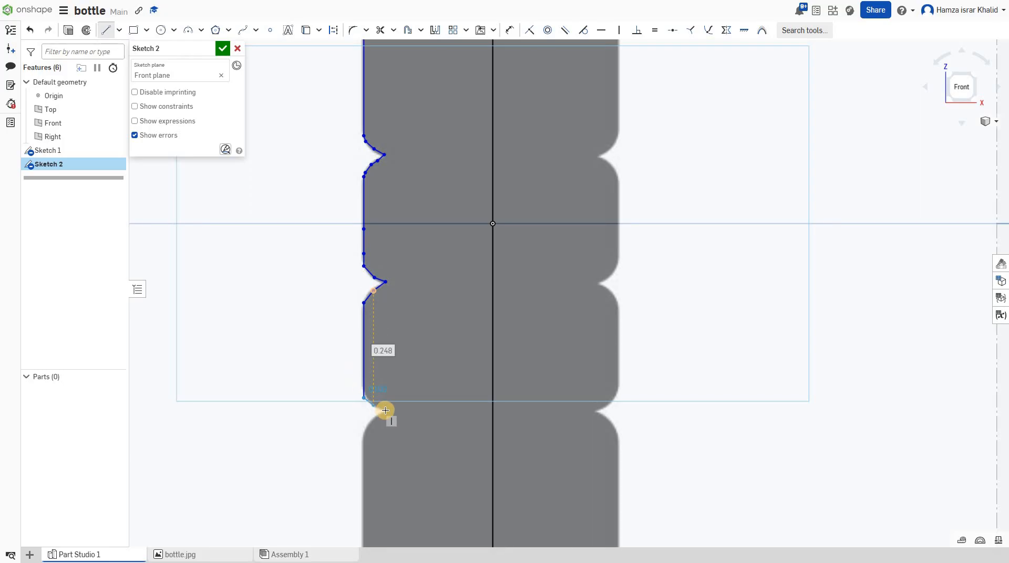
# - Trace the rest of the third groove with connected lines, add a vertical line down the section below it, and end the chain
pyautogui.click(387, 410)
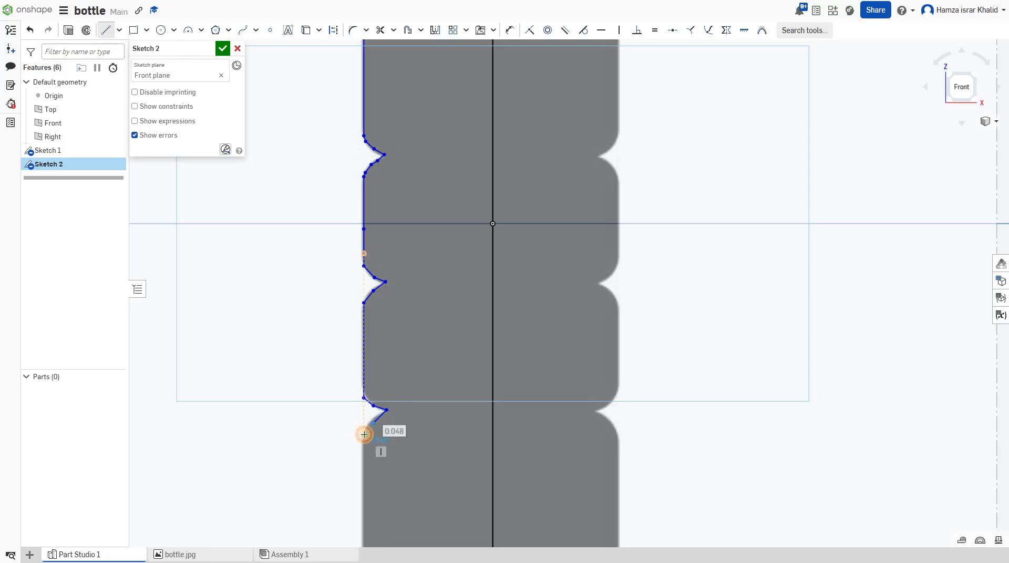
pyautogui.click(364, 435)
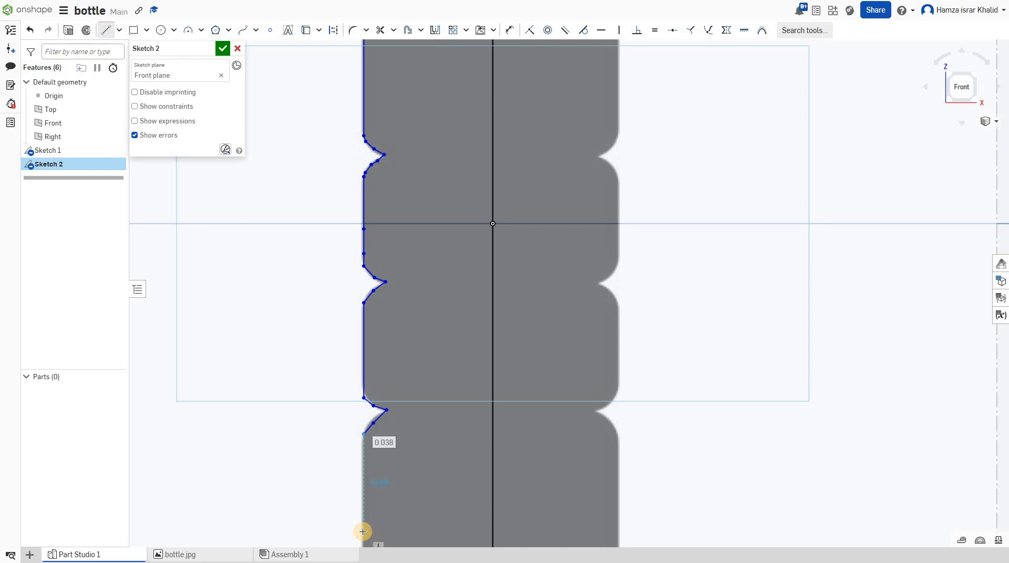
pyautogui.click(363, 532)
pyautogui.press('Escape')
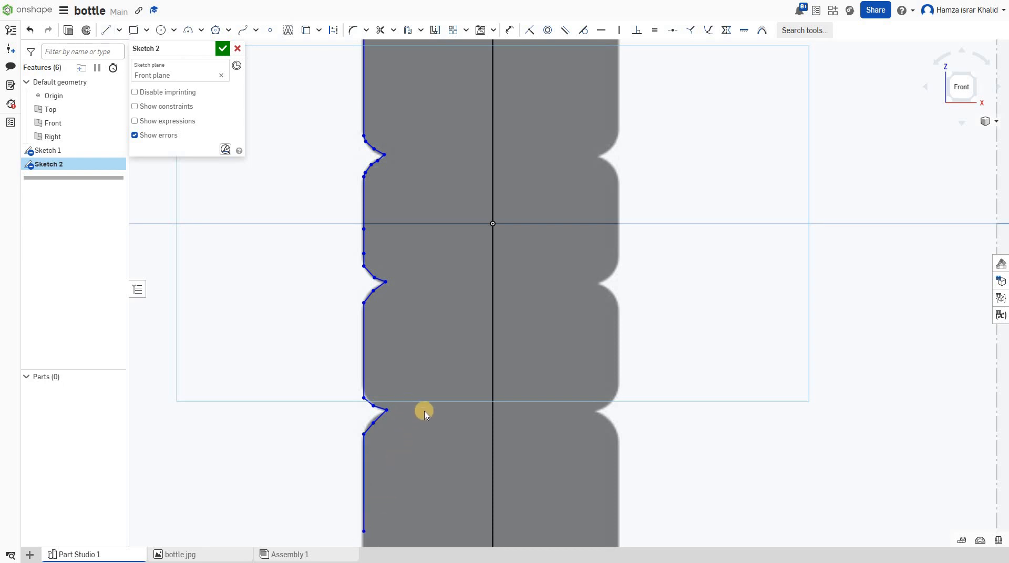
# - Close the profile at the base with a vertical line about 0.093 long, short corner lines, and a bottom line about 0.268 long to the centre line
pyautogui.scroll(-10, 414, 515)
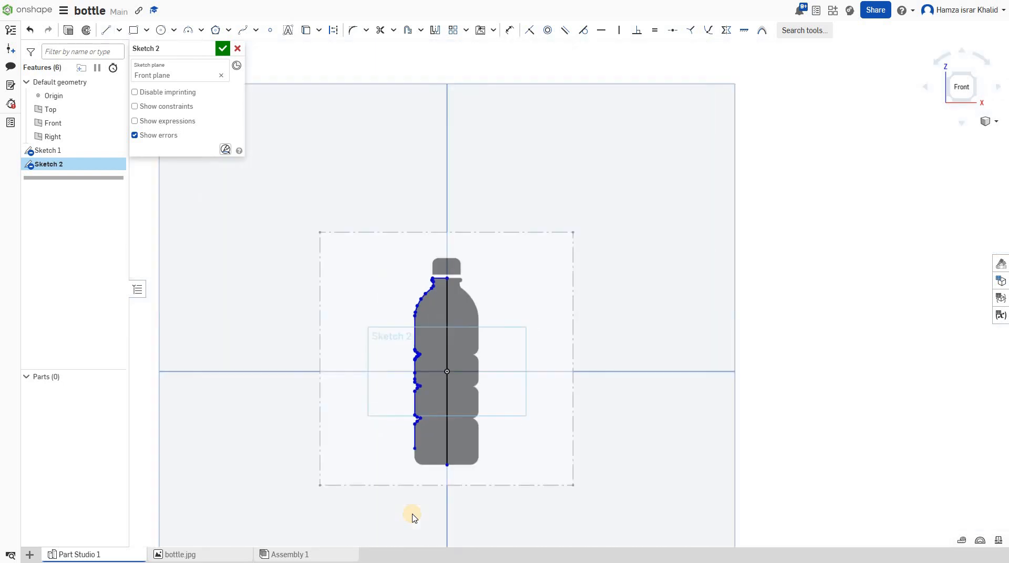
pyautogui.scroll(10, 497, 405)
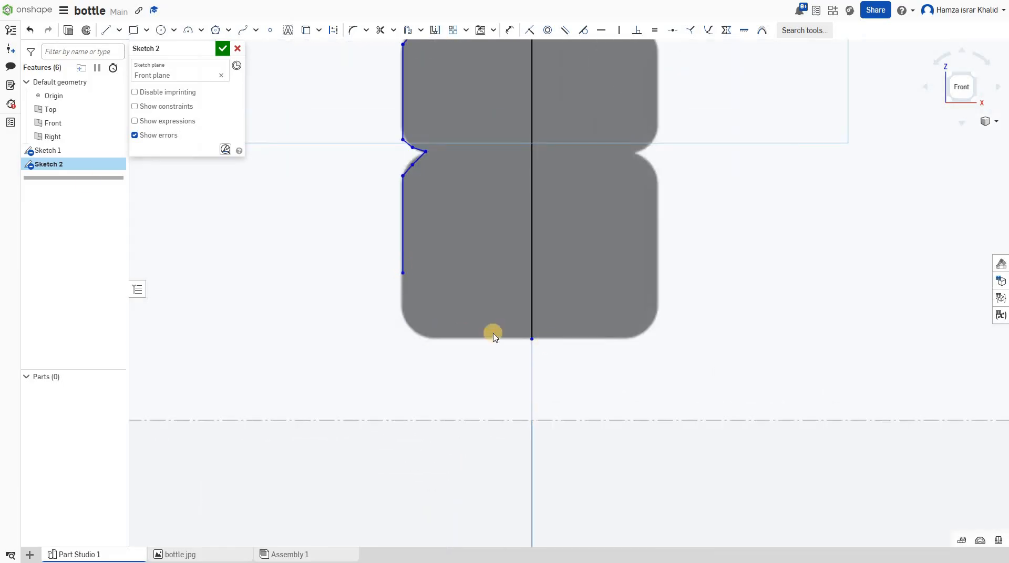
pyautogui.click(107, 32)
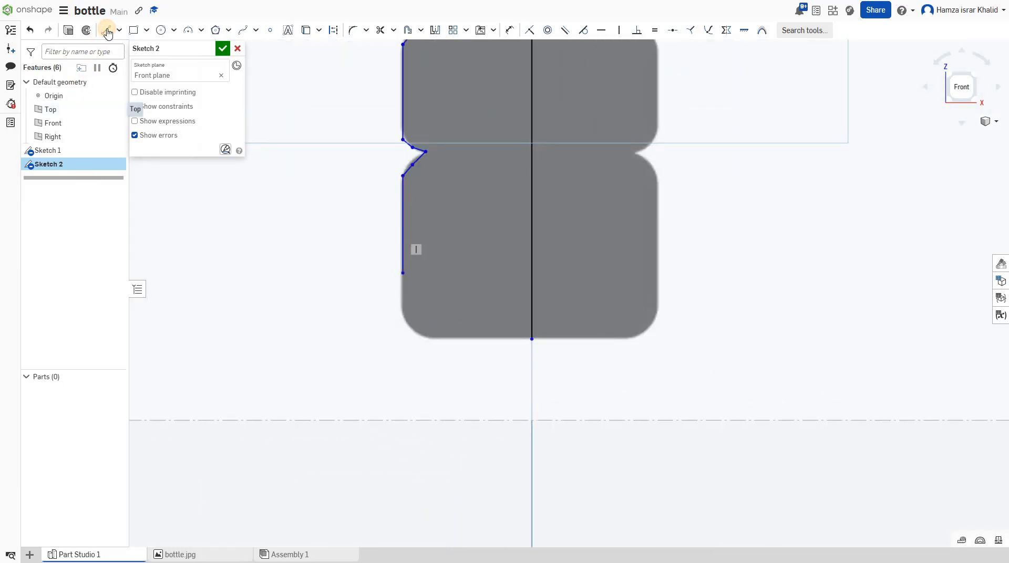
pyautogui.click(403, 273)
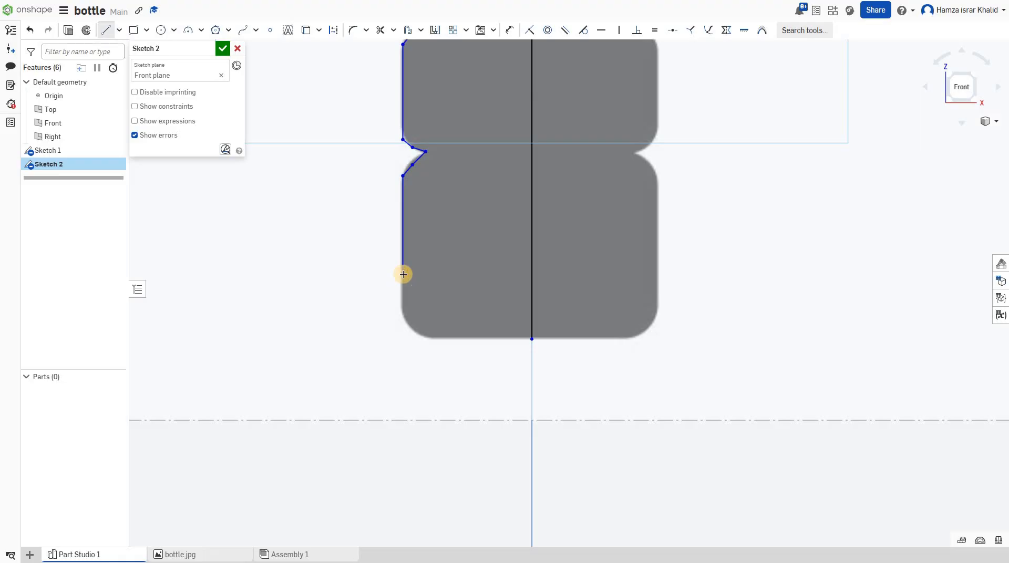
pyautogui.click(402, 309)
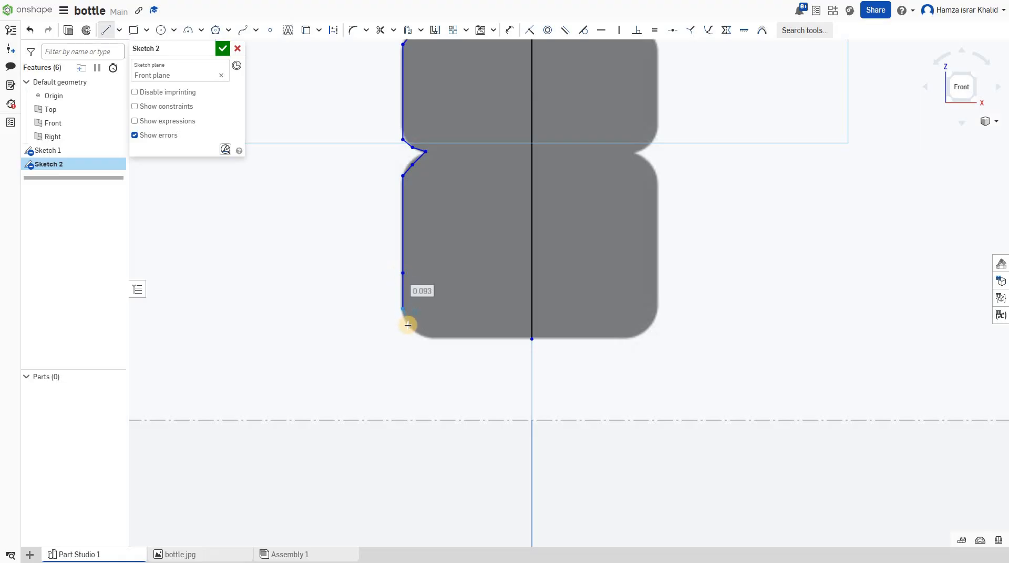
pyautogui.click(402, 319)
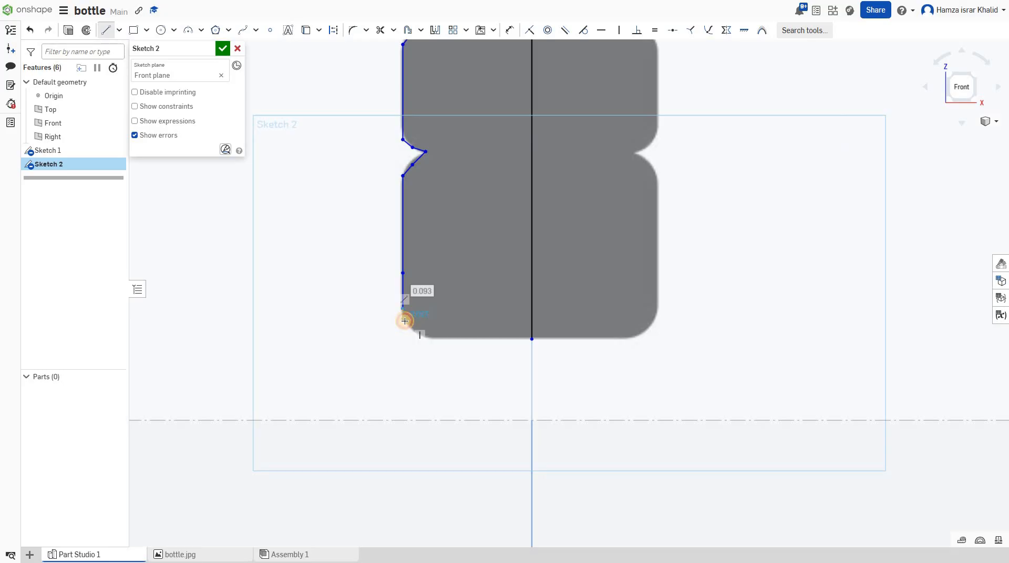
pyautogui.click(426, 337)
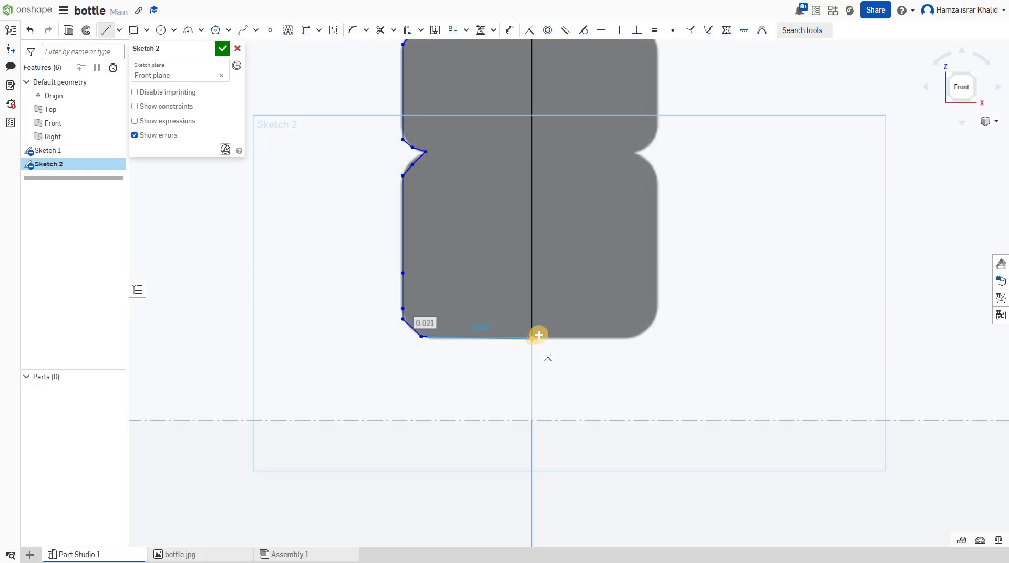
pyautogui.click(532, 339)
# - Hide Sketch 1, which holds the bottle reference image, leaving only the traced profile on display
pyautogui.scroll(-6, 730, 143)
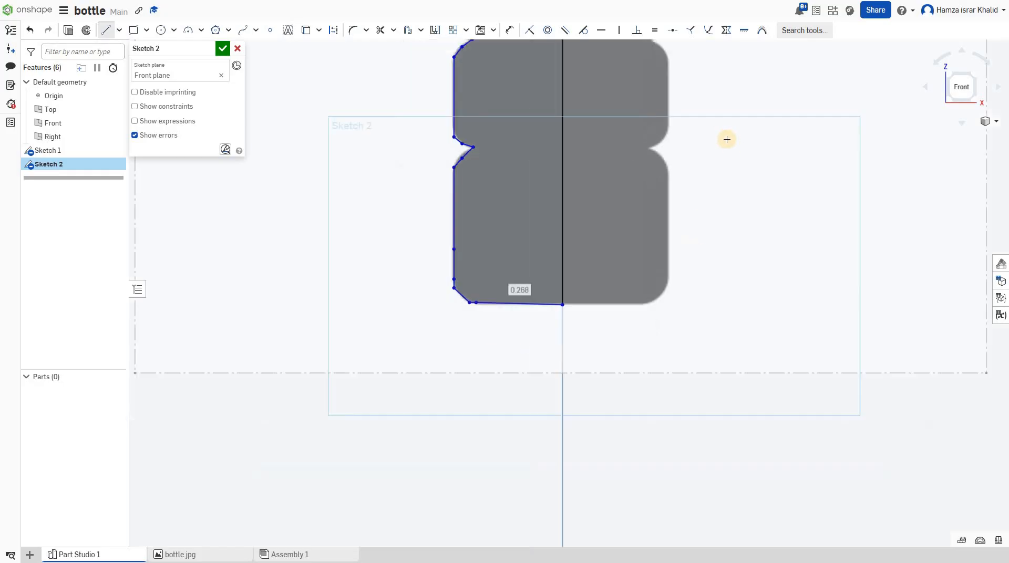
pyautogui.scroll(4, 755, 80)
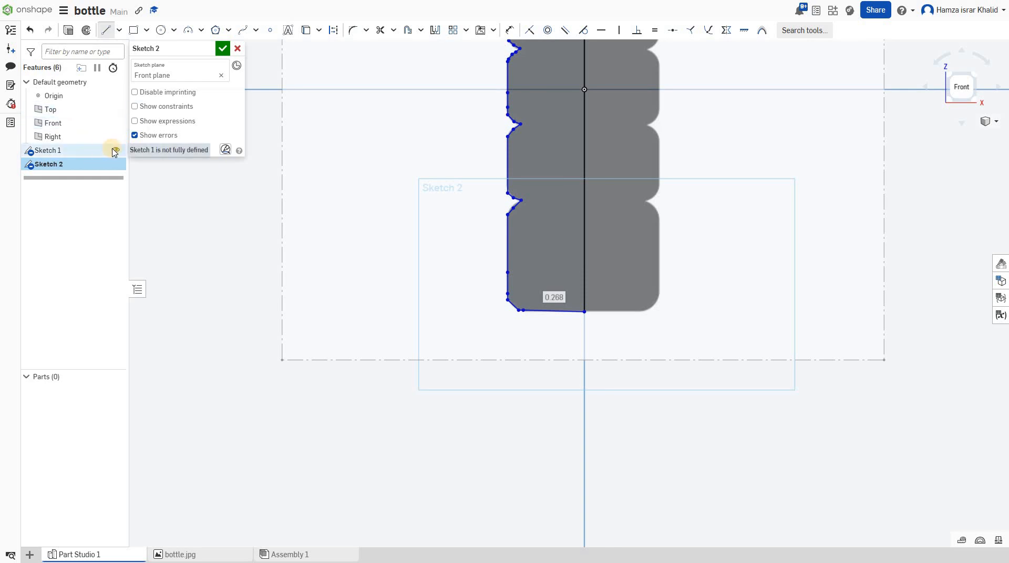
pyautogui.click(115, 151)
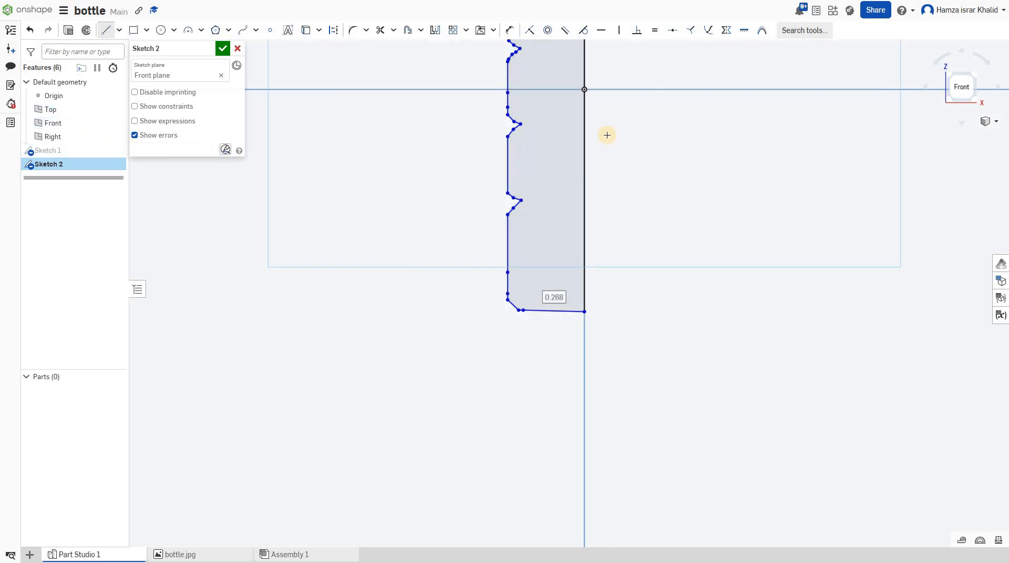
# - Examine the closed half profile from the base and grooves up to the shoulder and neck
pyautogui.scroll(-5, 610, 139)
pyautogui.scroll(5, 634, 69)
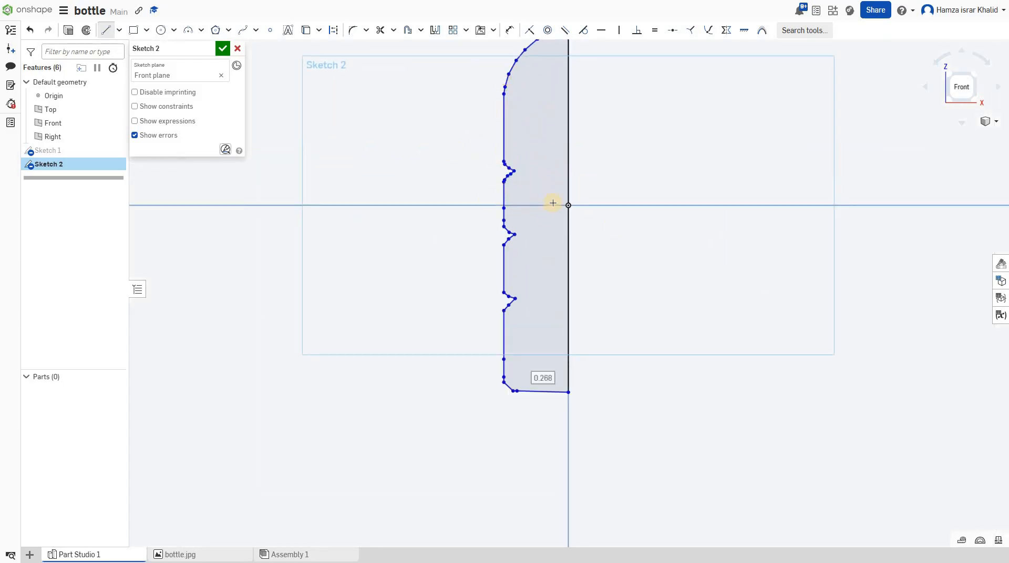
pyautogui.scroll(2, 499, 164)
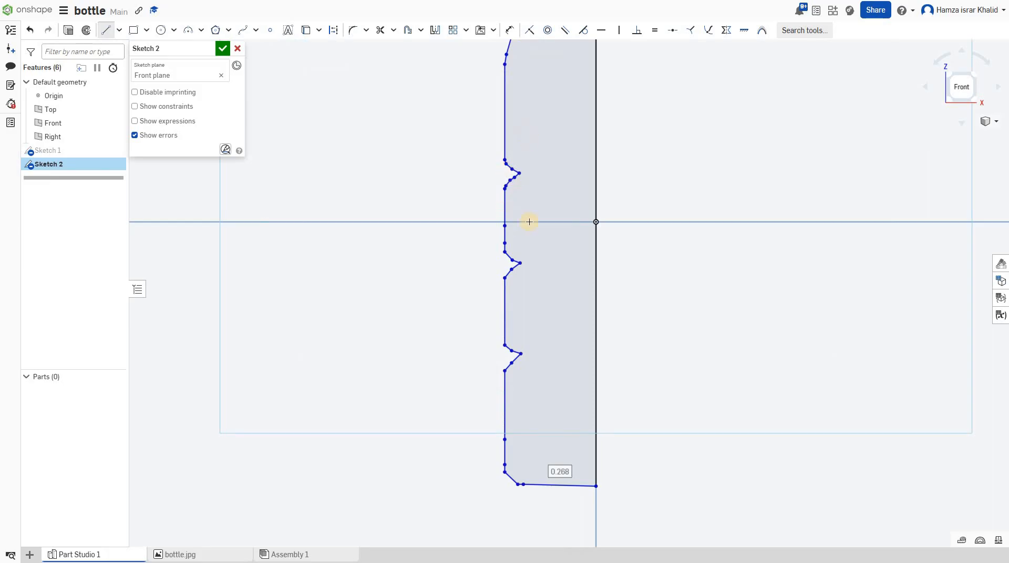
pyautogui.scroll(-1, 511, 175)
pyautogui.scroll(-1, 512, 149)
pyautogui.scroll(-1, 536, 128)
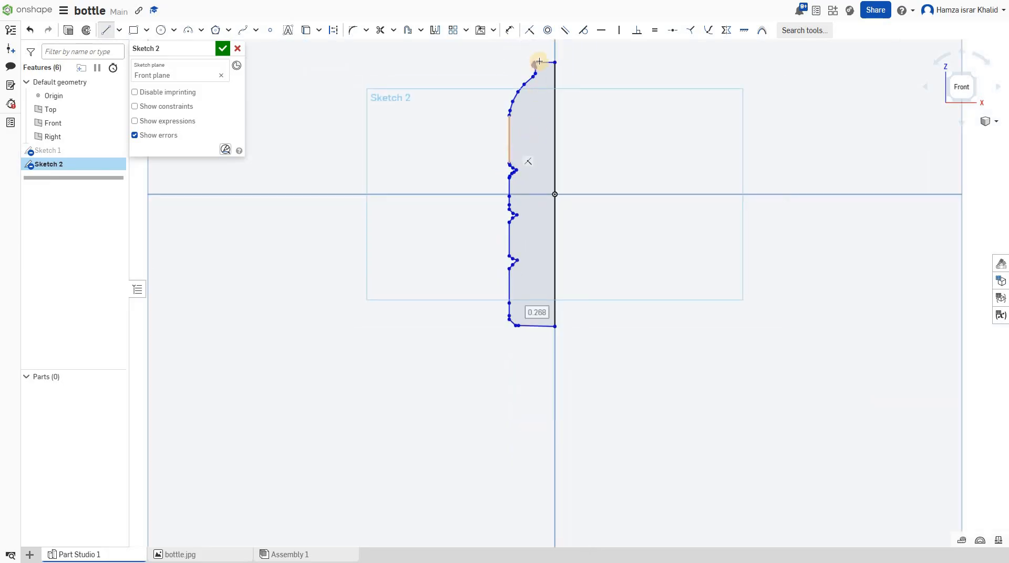
pyautogui.scroll(4, 541, 53)
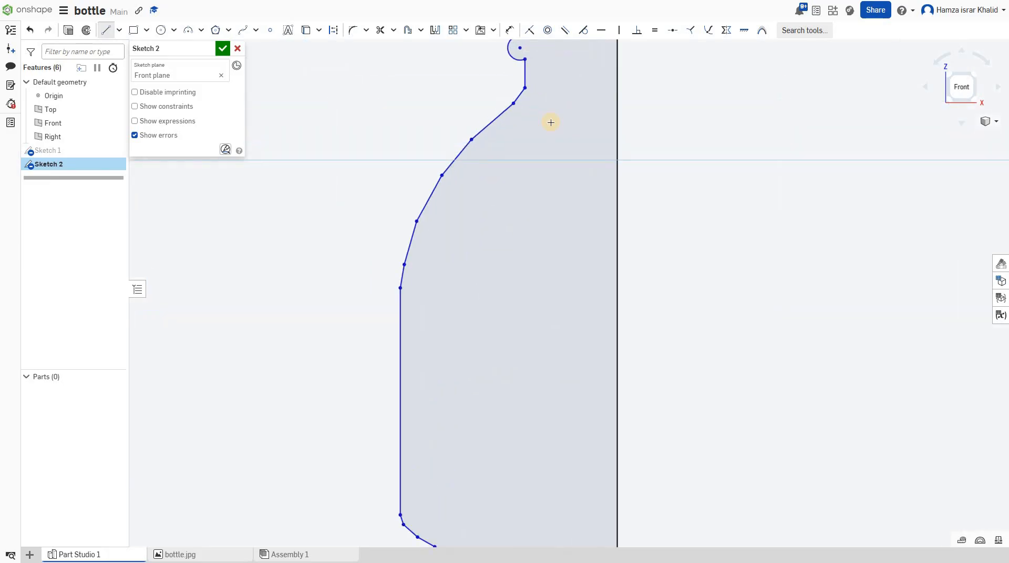
pyautogui.scroll(-1, 549, 126)
pyautogui.scroll(-4, 551, 174)
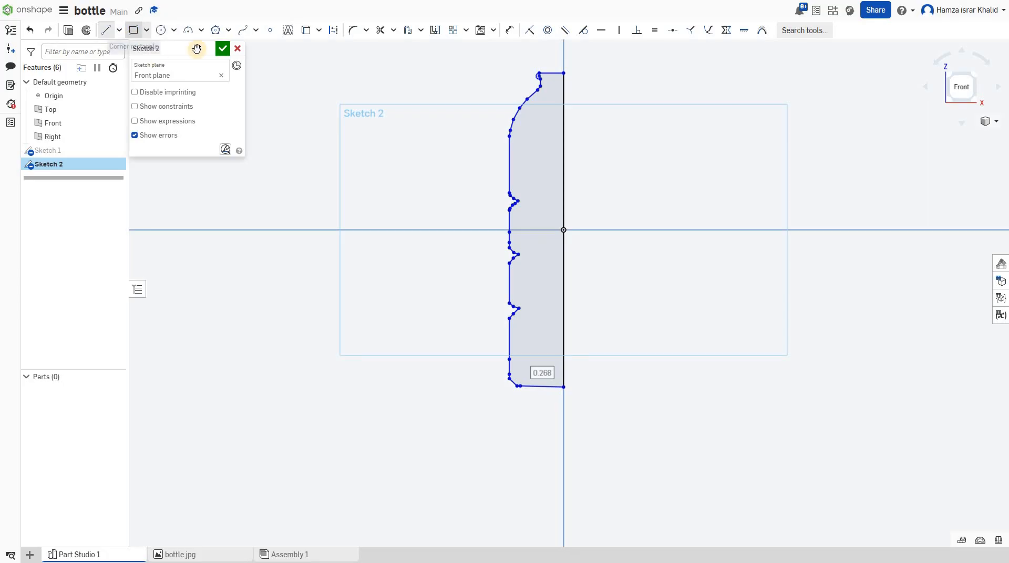
# - Finish the sketch and revolve the Sketch 2 profile as a new solid through a full turn about its vertical centre line
pyautogui.click(221, 52)
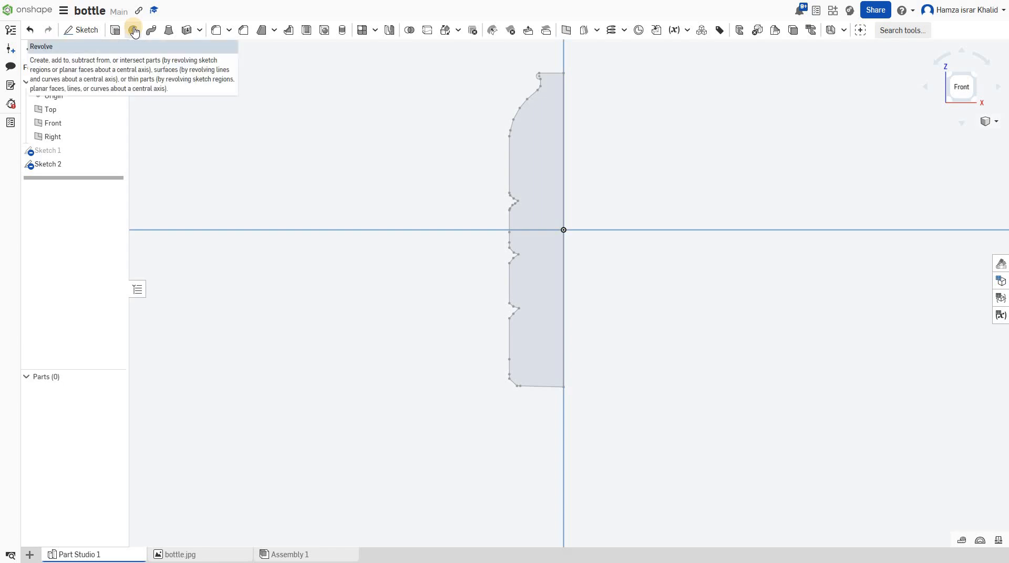
pyautogui.click(134, 30)
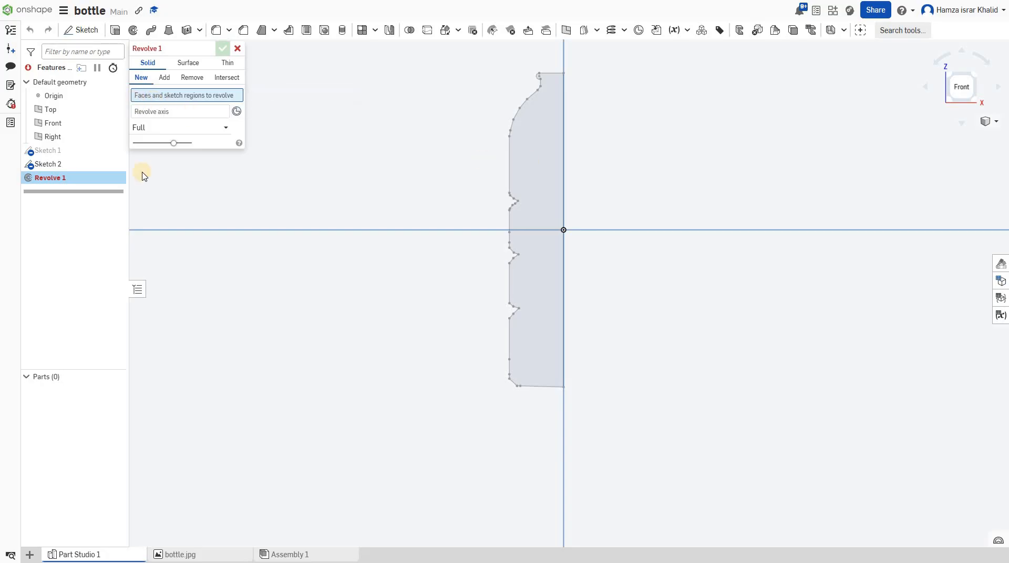
pyautogui.click(70, 162)
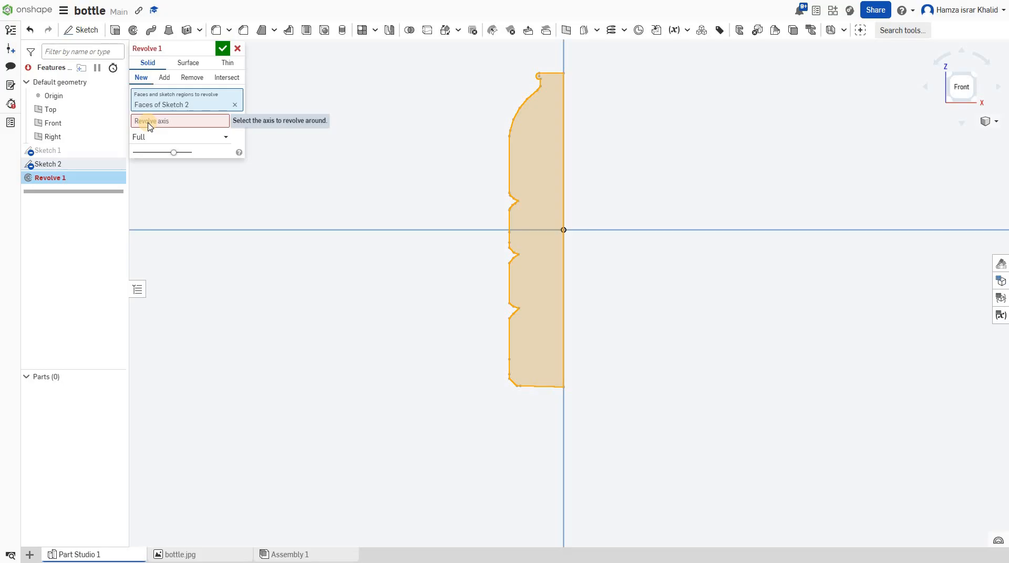
pyautogui.click(149, 122)
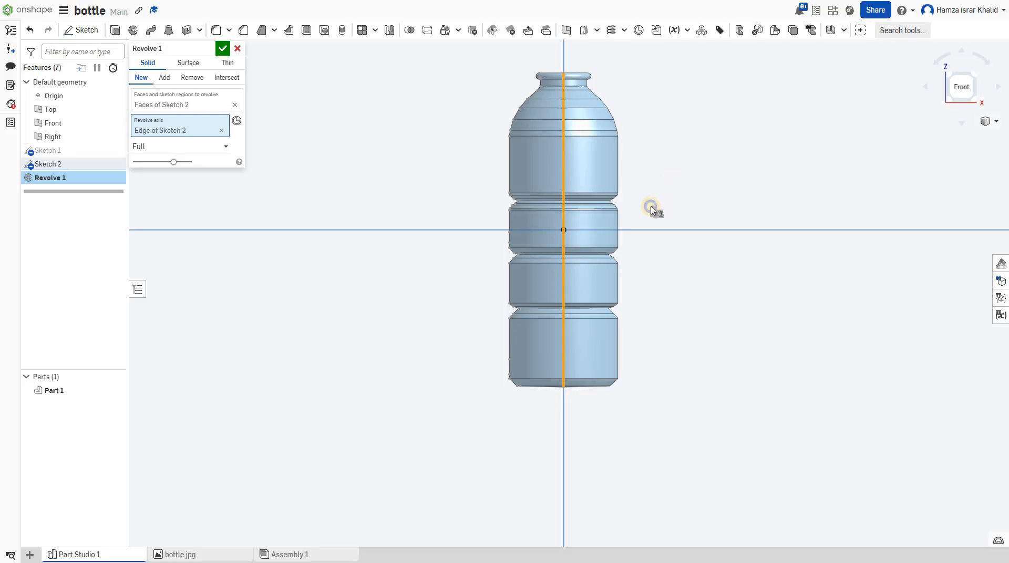
pyautogui.moveTo(650, 206); pyautogui.dragTo(600, 137, button='right')
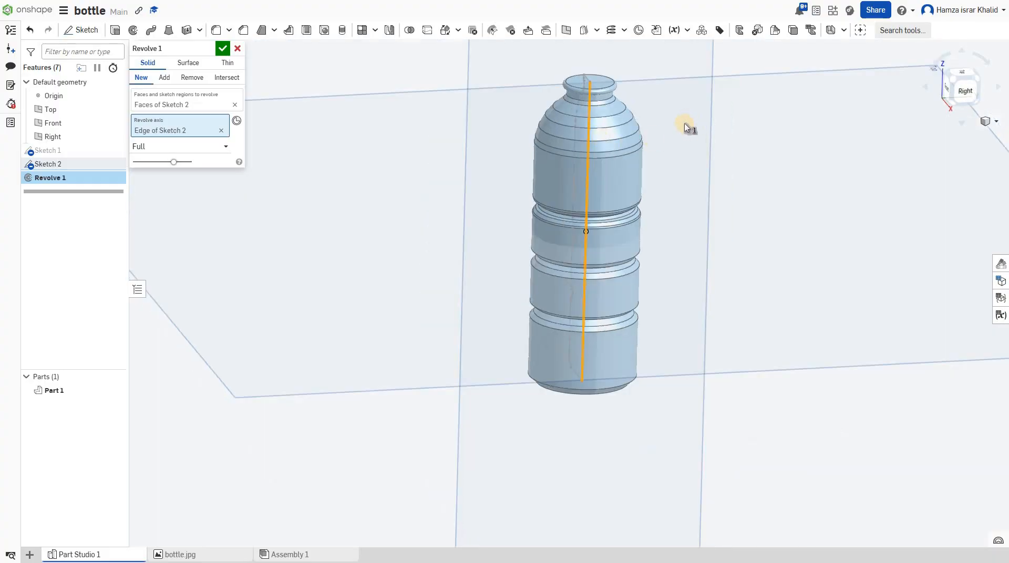
pyautogui.click(223, 48)
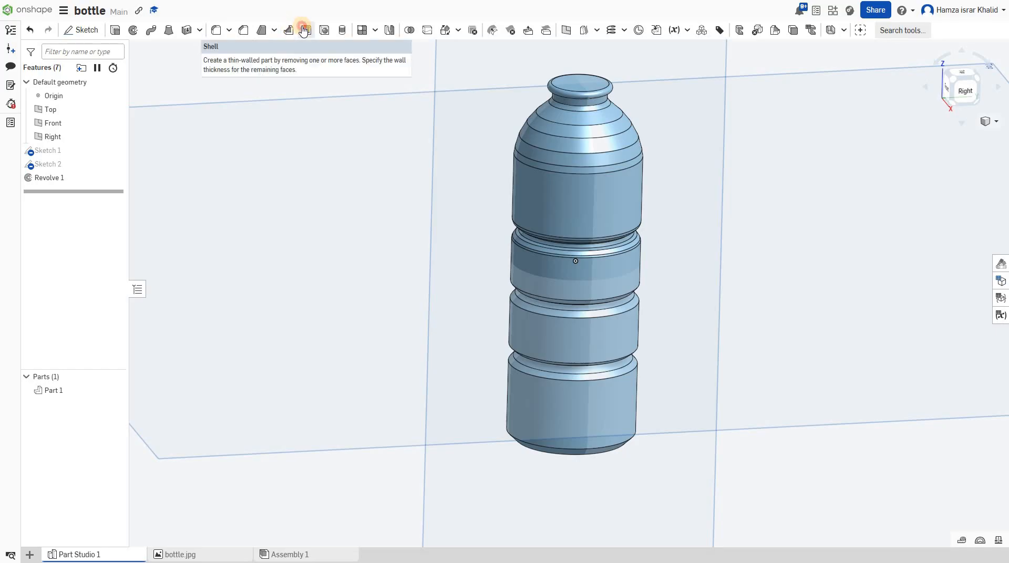
# - Shell the bottle with a 0.05 in wall thickness, removing the flat top face of the neck
pyautogui.click(581, 86)
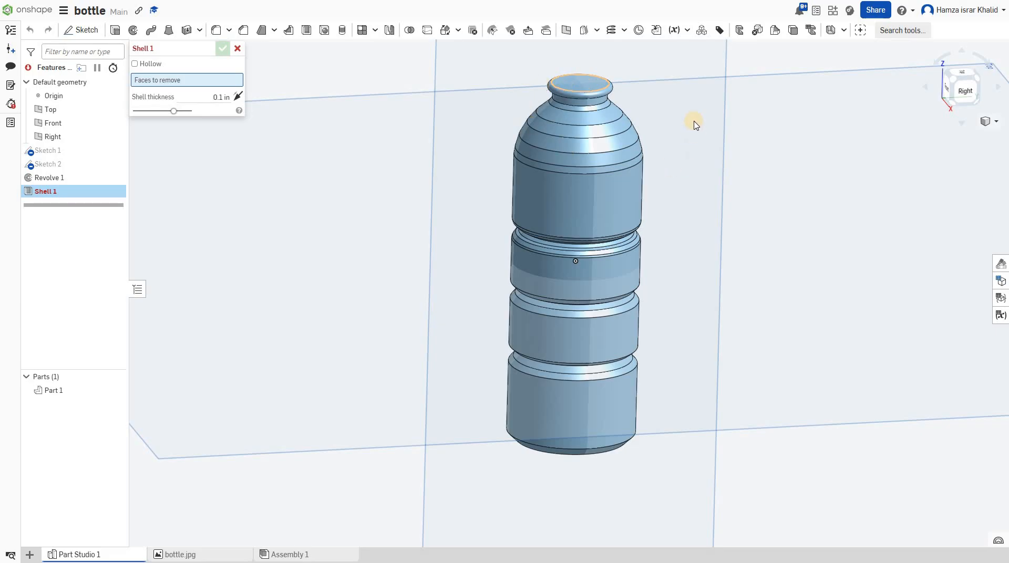
pyautogui.moveTo(678, 176); pyautogui.dragTo(581, 204, button='right')
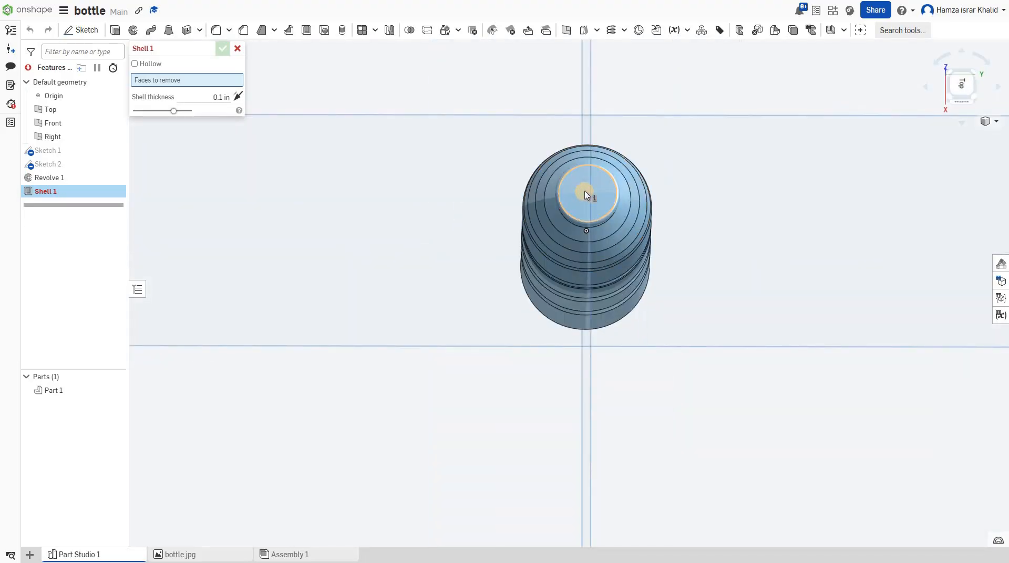
pyautogui.click(584, 190)
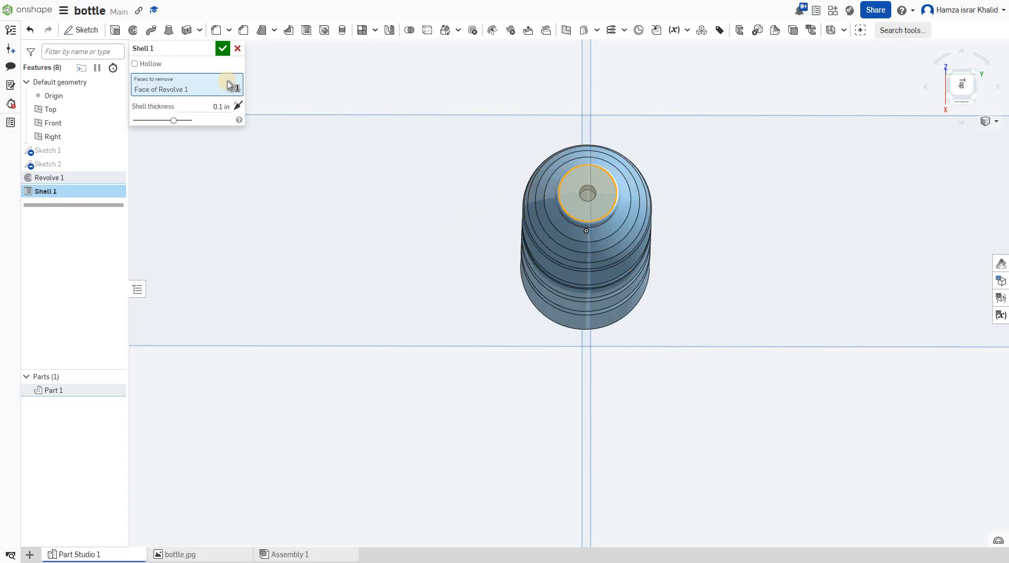
pyautogui.click(221, 105)
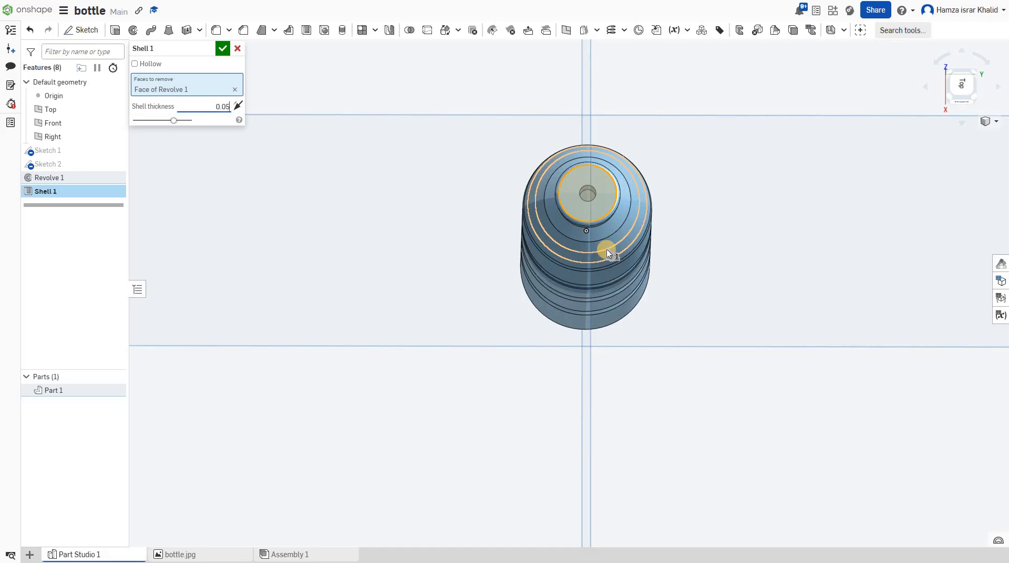
pyautogui.press('Tab')
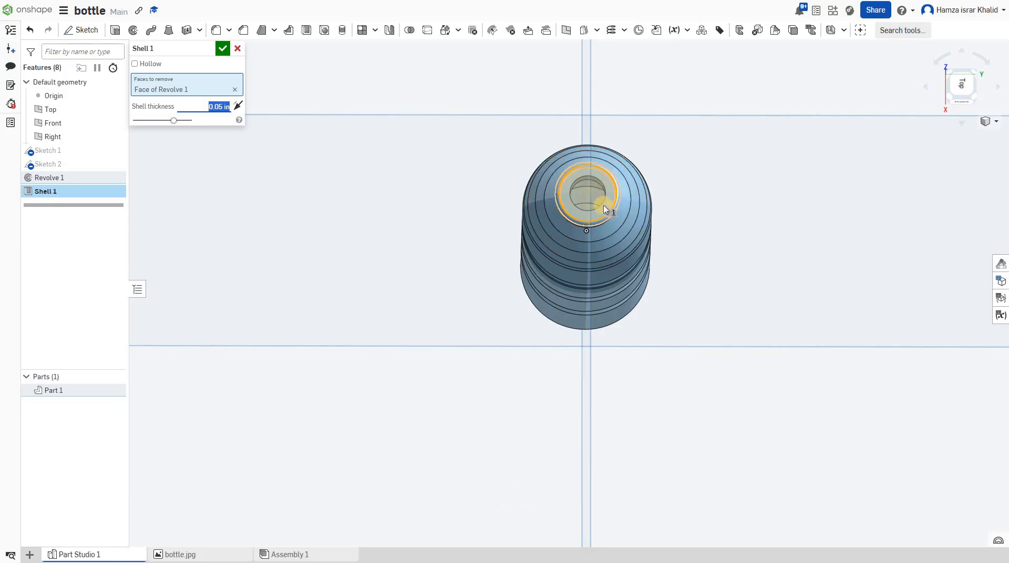
pyautogui.scroll(3, 597, 164)
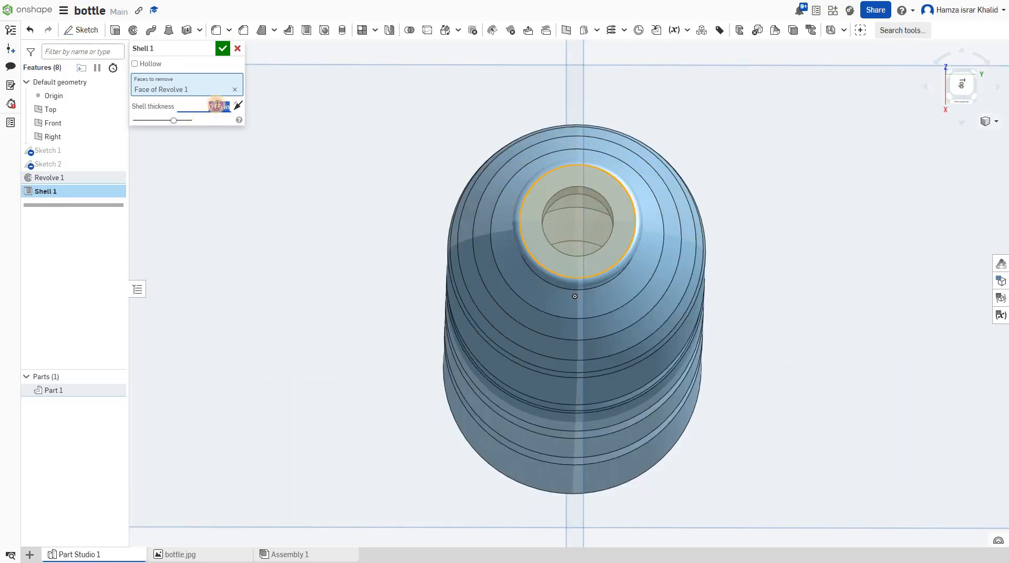
pyautogui.click(213, 106)
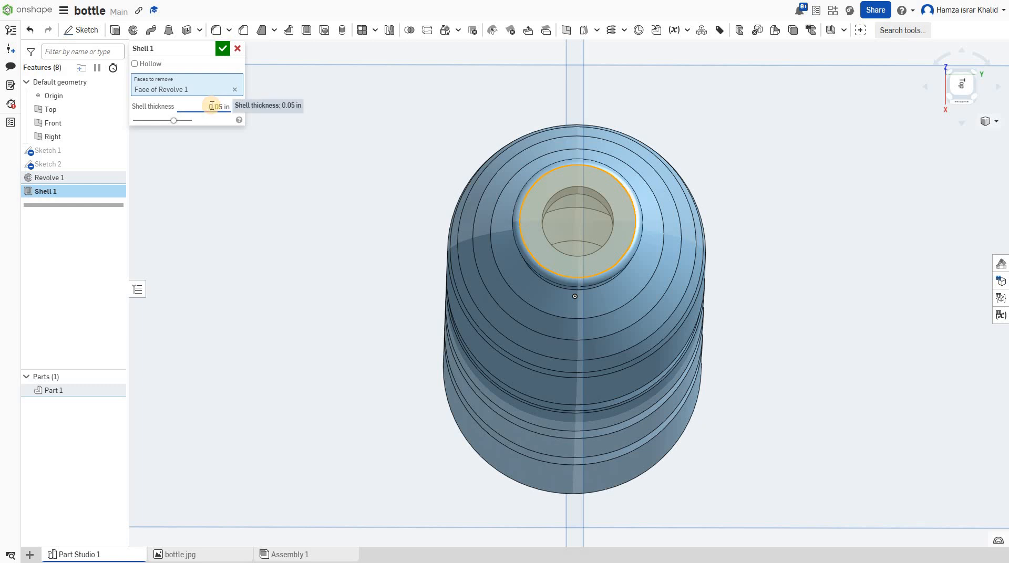
pyautogui.click(882, 172)
pyautogui.click(223, 49)
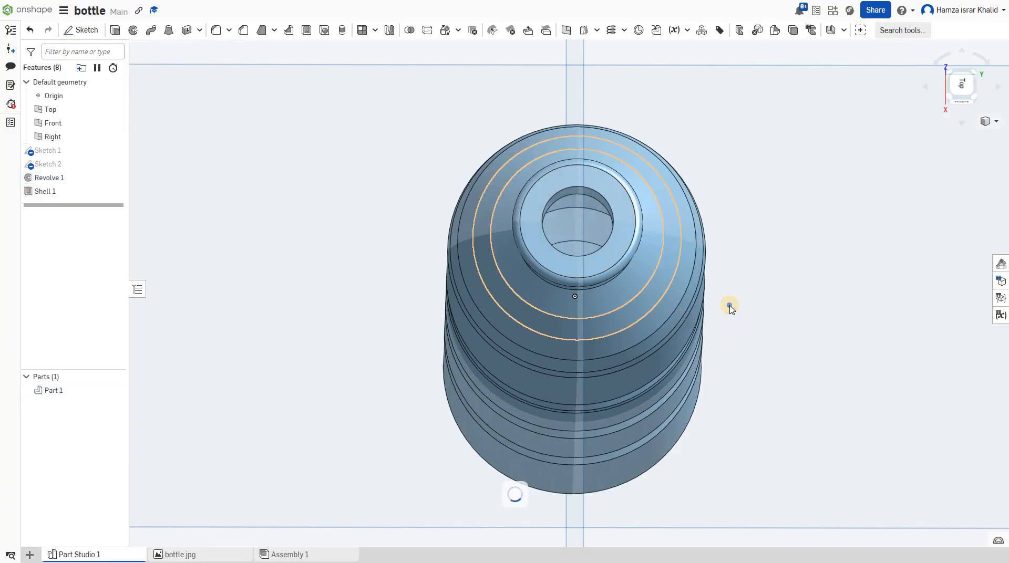
# - Cut the shelled bottle lengthwise with a section view, examine its inner wall from several angles, and turn the section off
pyautogui.moveTo(729, 306); pyautogui.dragTo(730, 302, button='right')
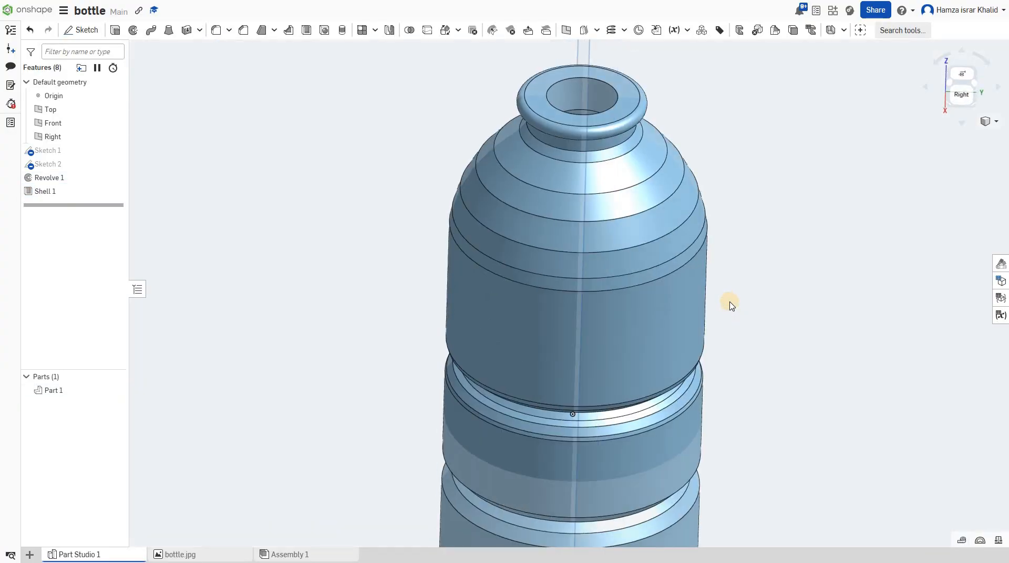
pyautogui.scroll(-4, 730, 305)
pyautogui.scroll(2, 908, 194)
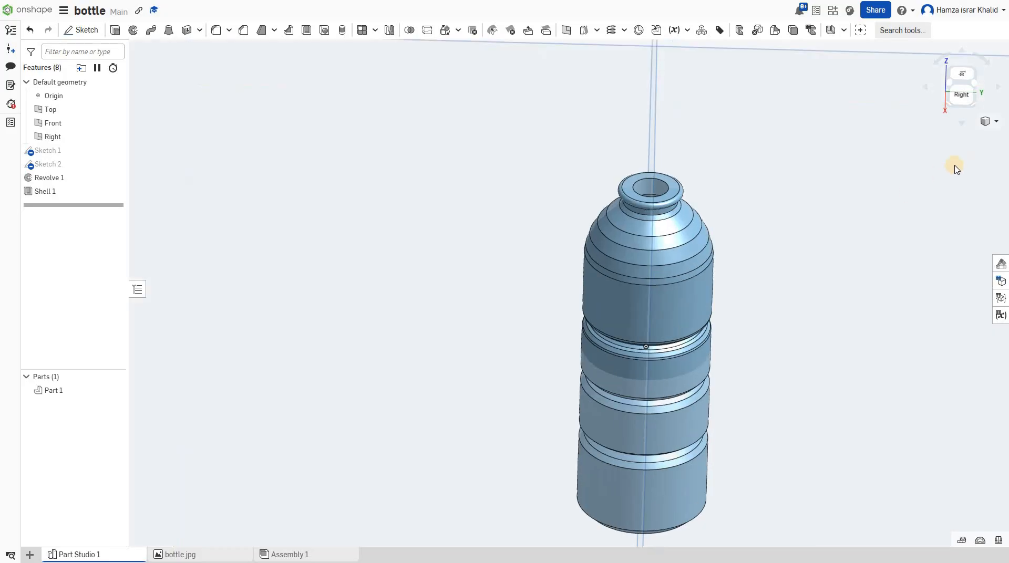
pyautogui.click(997, 122)
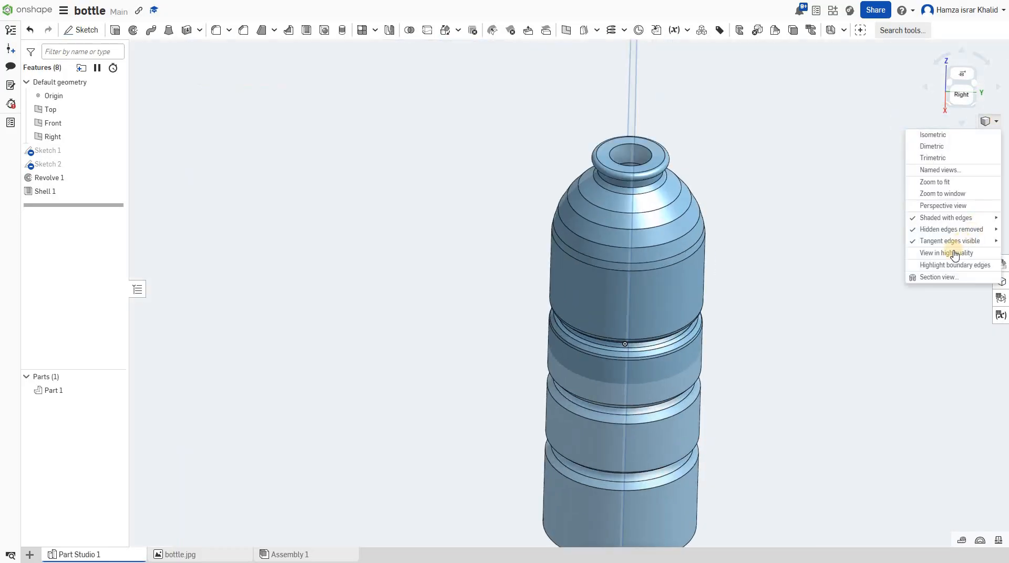
pyautogui.click(936, 279)
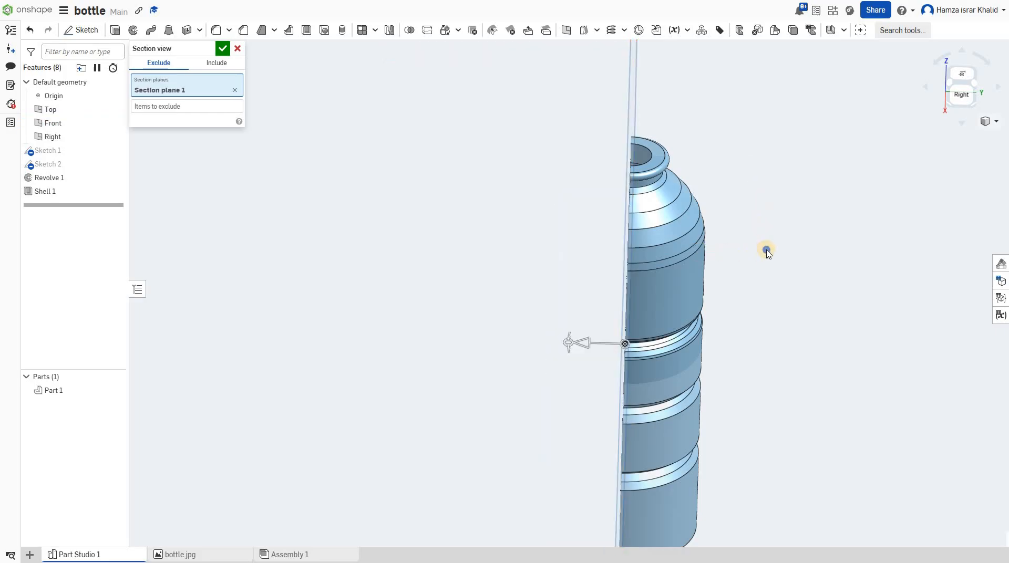
pyautogui.moveTo(664, 278); pyautogui.dragTo(672, 274, button='right')
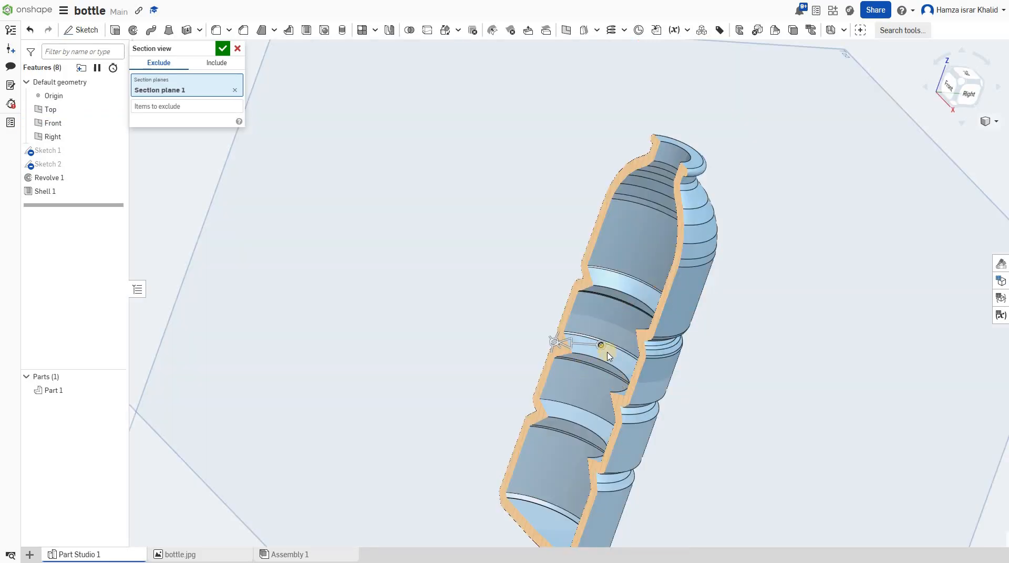
pyautogui.moveTo(606, 349); pyautogui.dragTo(649, 270, button='right')
pyautogui.moveTo(610, 334); pyautogui.dragTo(738, 319, button='right')
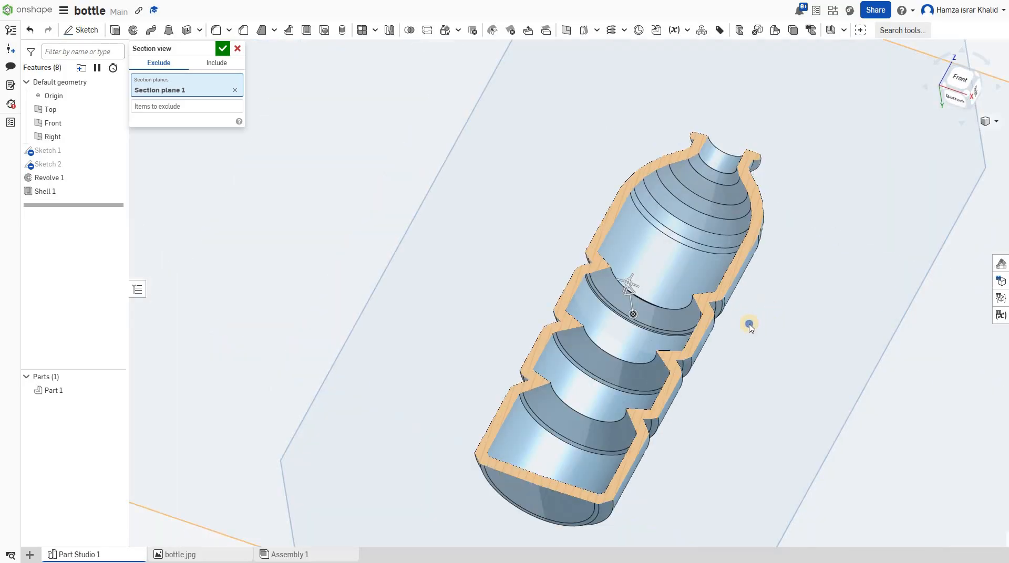
pyautogui.moveTo(678, 336); pyautogui.dragTo(720, 342, button='right')
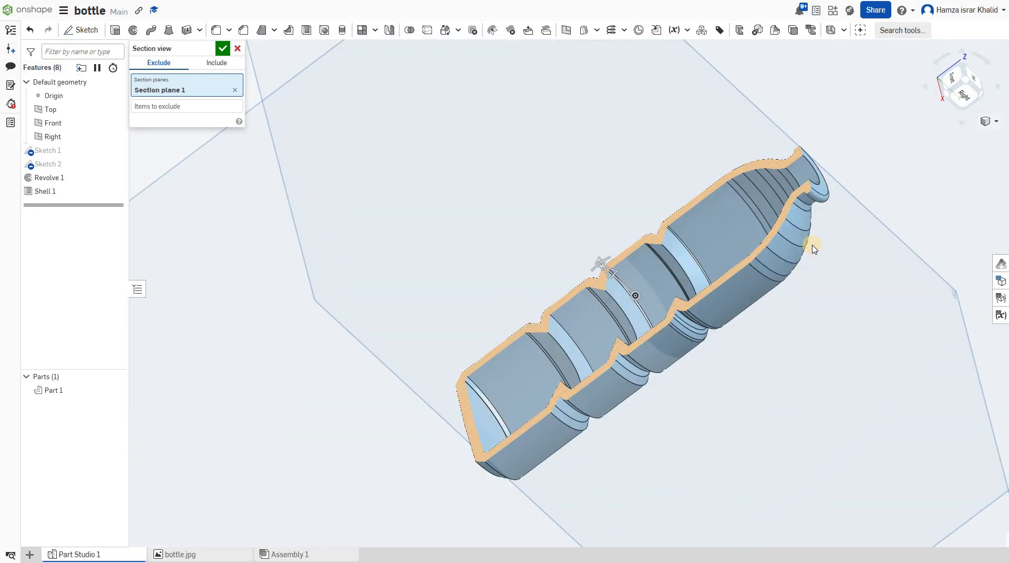
pyautogui.moveTo(812, 250); pyautogui.dragTo(814, 249, button='right')
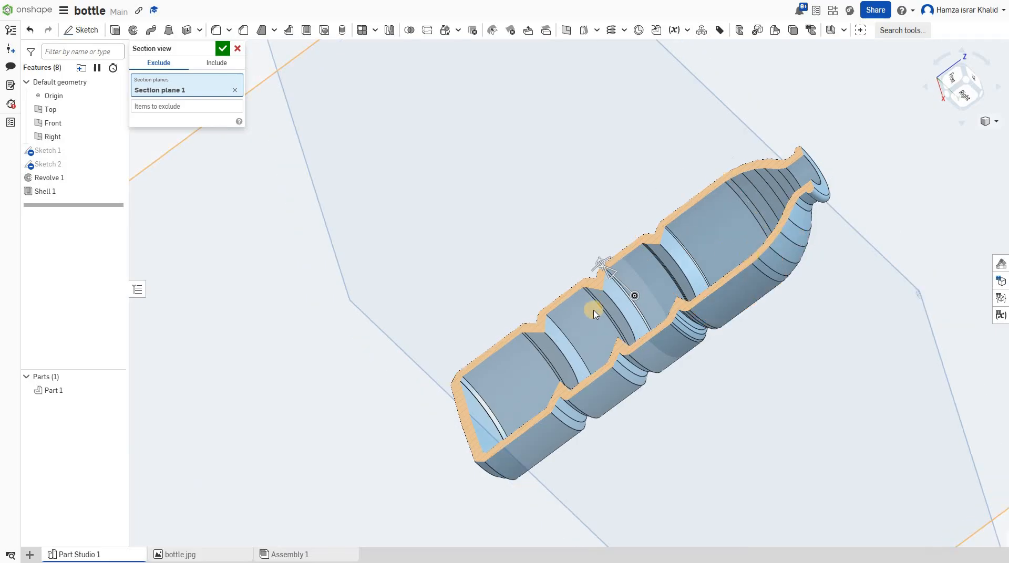
pyautogui.click(997, 122)
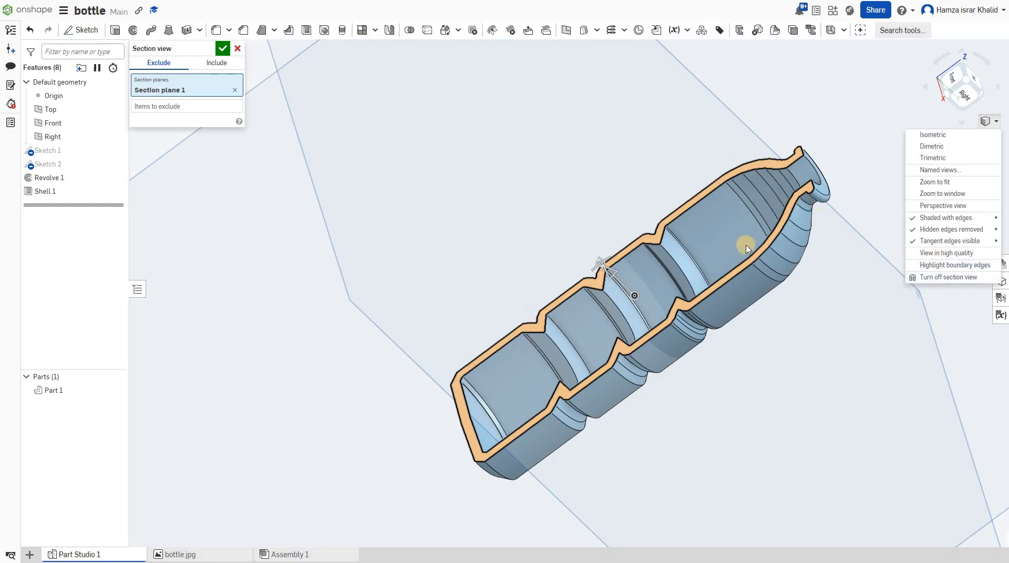
pyautogui.click(939, 279)
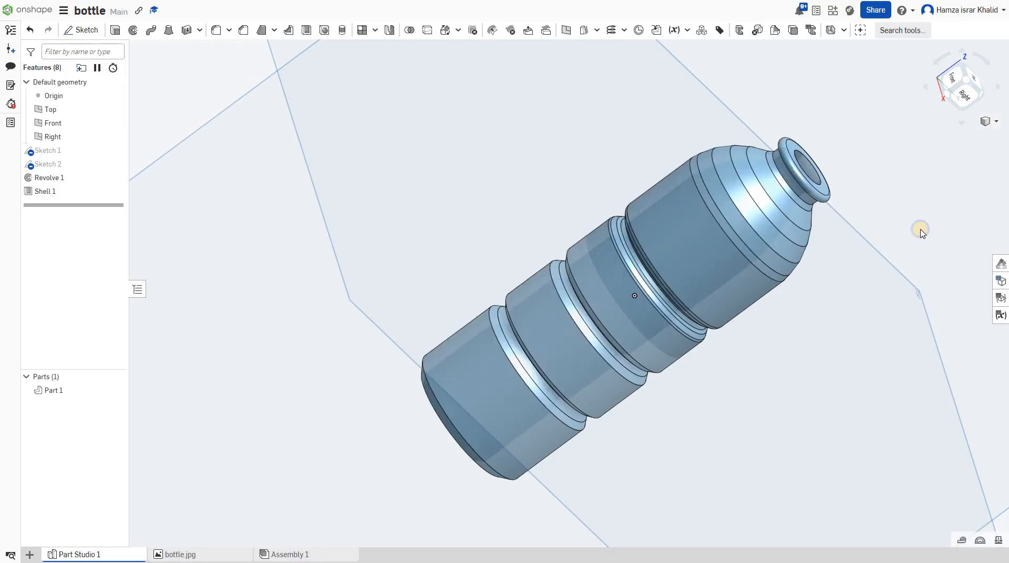
# - Show the Sketch 1 reference image over the bottle in the front view, with the cap above the neck in close-up
pyautogui.moveTo(871, 184); pyautogui.dragTo(952, 81, button='right')
pyautogui.click(952, 83)
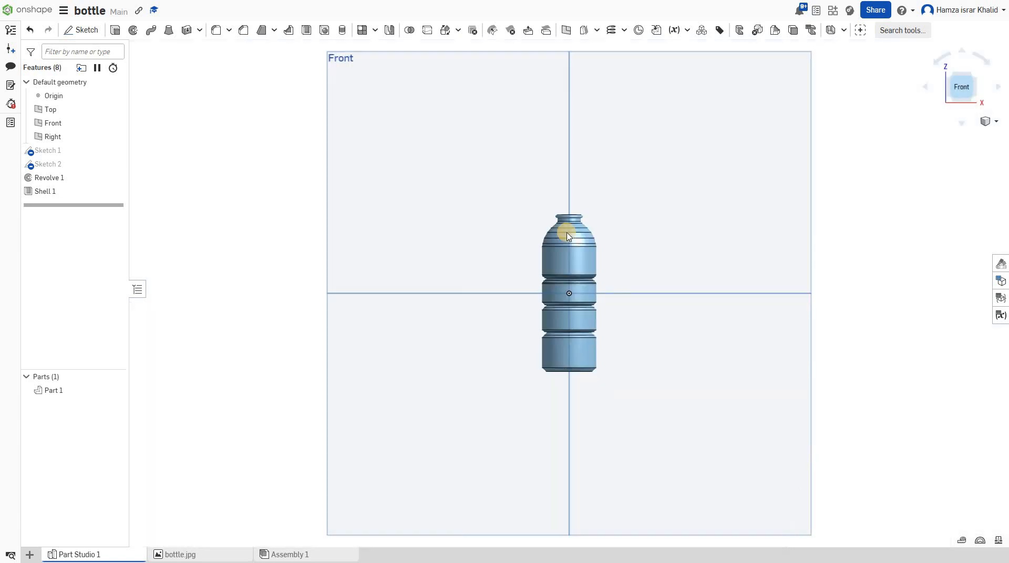
pyautogui.scroll(5, 558, 195)
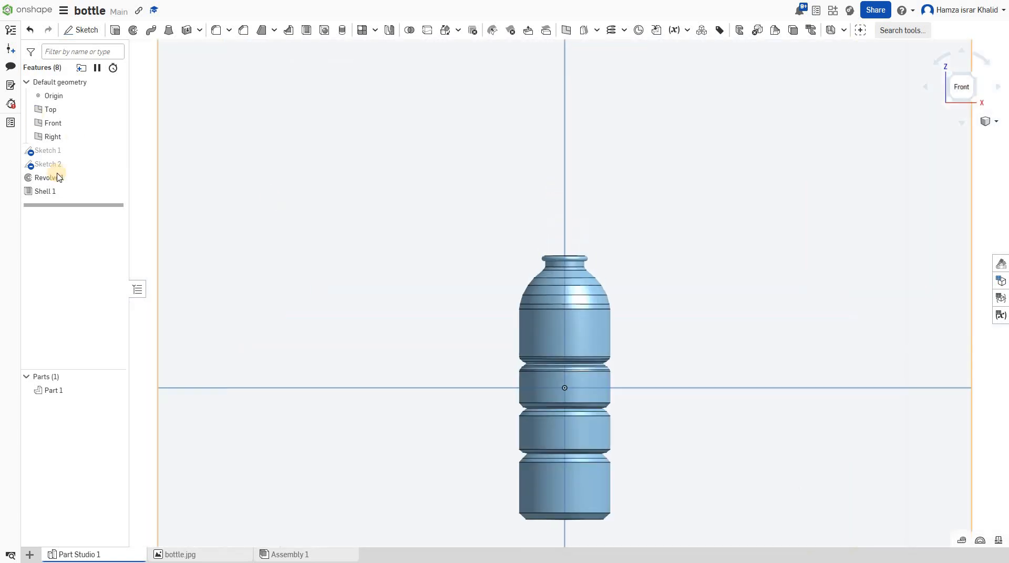
pyautogui.click(113, 150)
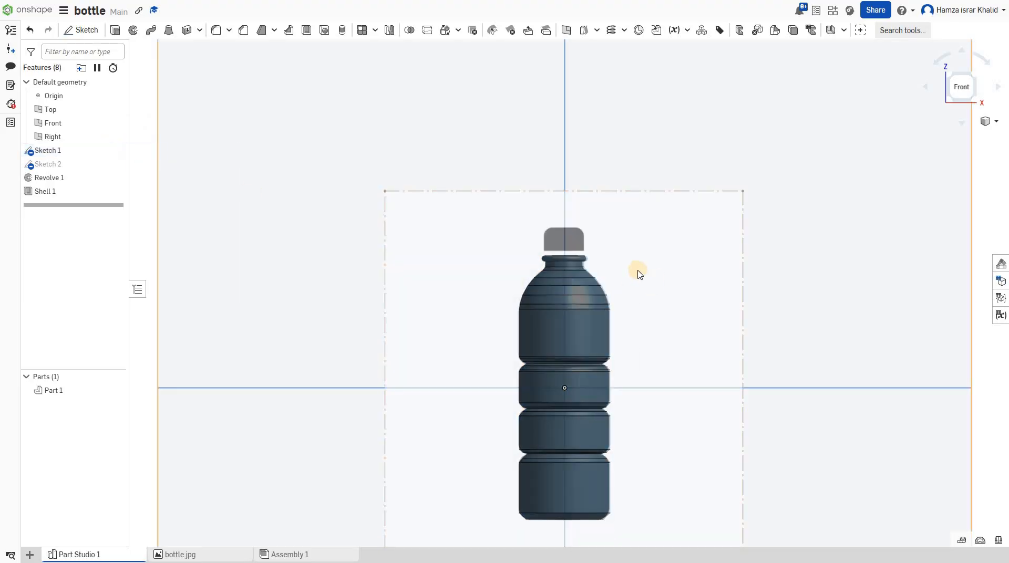
pyautogui.scroll(5, 455, 165)
pyautogui.scroll(2, 455, 165)
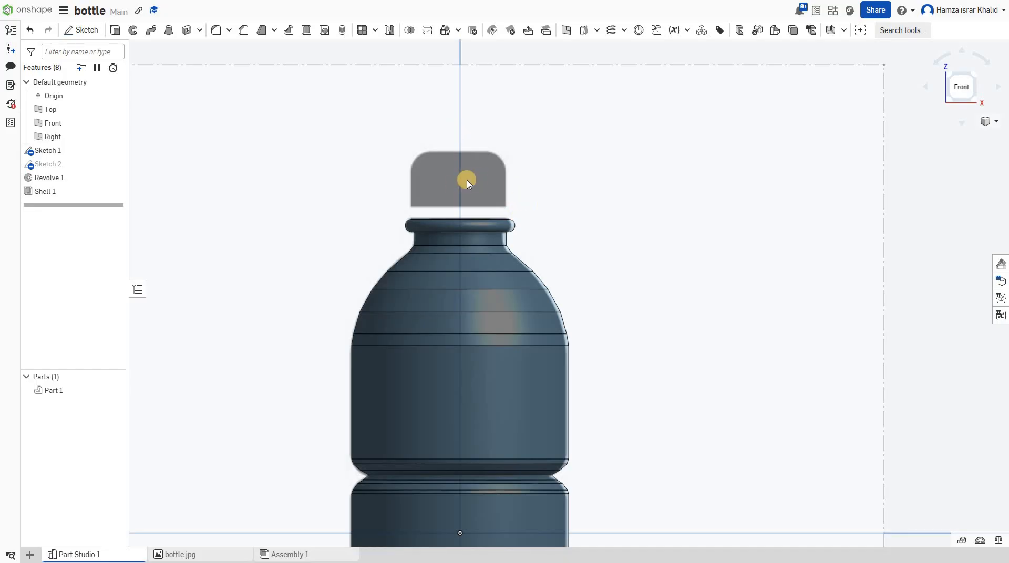
pyautogui.scroll(1, 452, 171)
pyautogui.scroll(2, 462, 178)
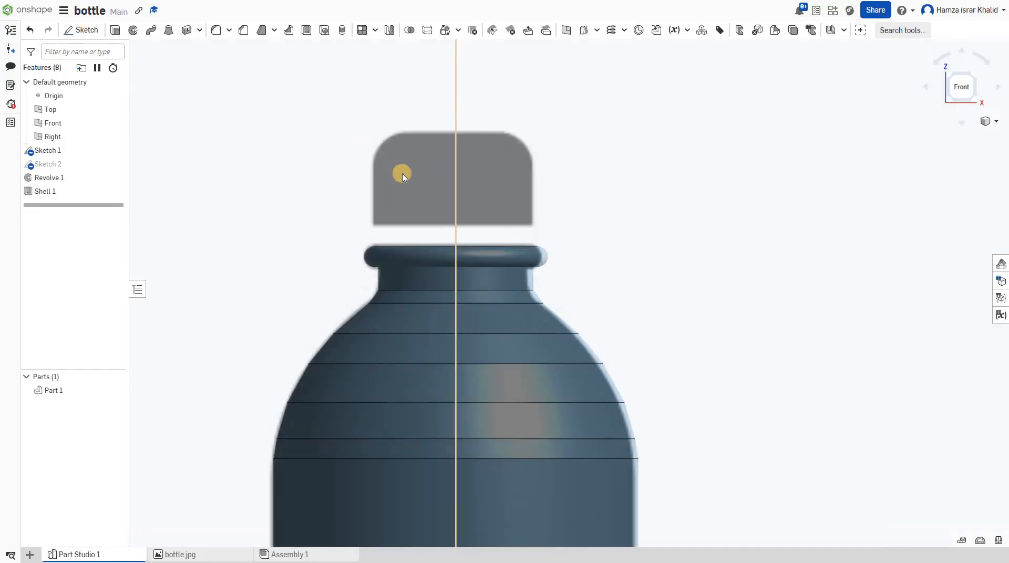
# - Start a new sketch on the Front plane for the bottle cap
pyautogui.click(86, 30)
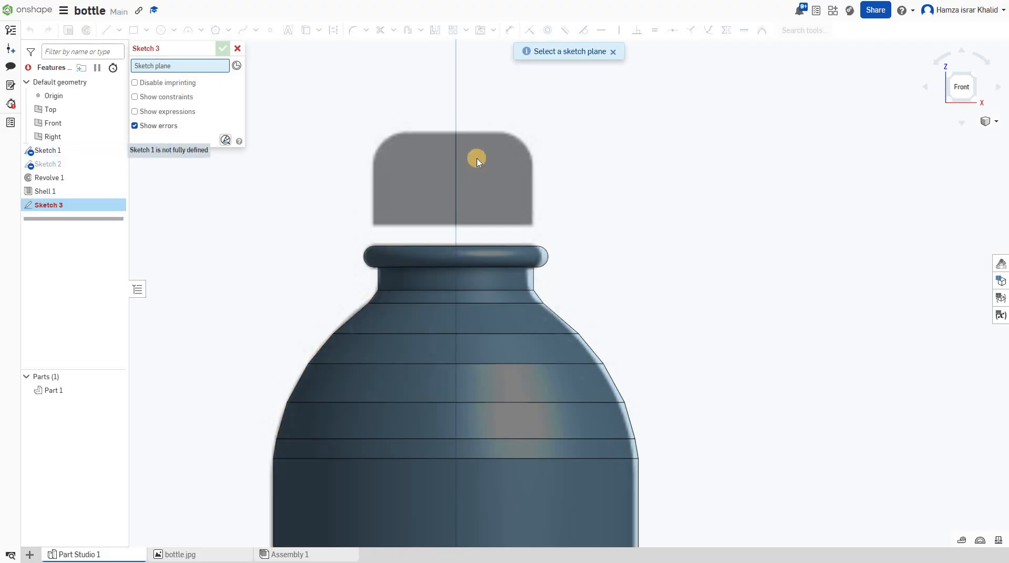
pyautogui.scroll(-4, 476, 159)
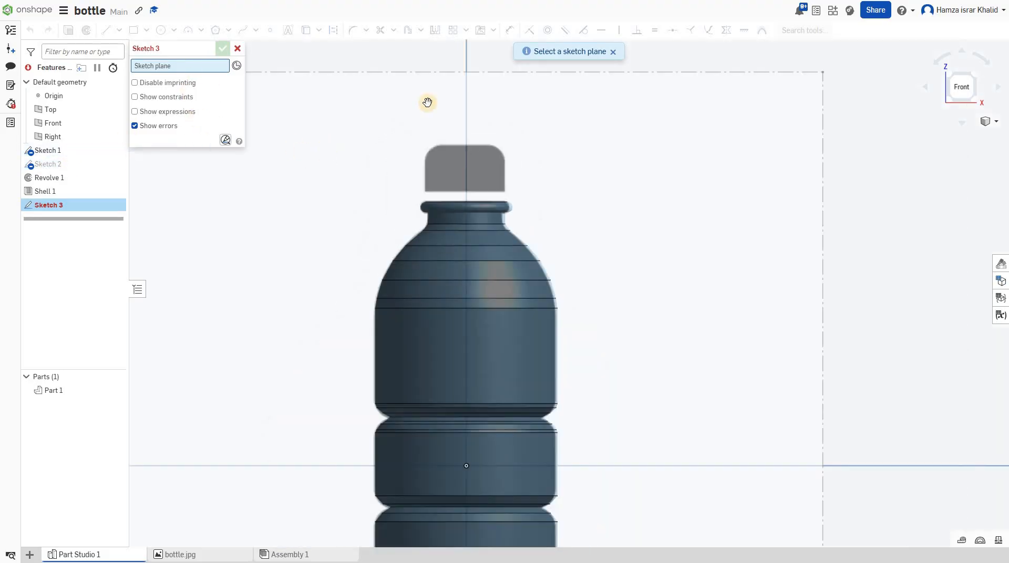
pyautogui.scroll(-3, 568, 113)
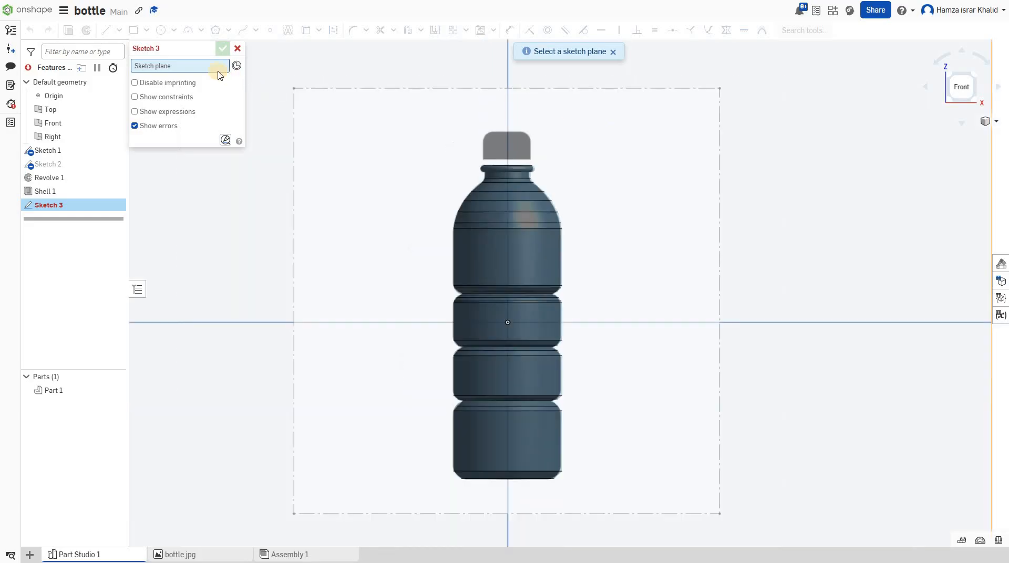
pyautogui.click(53, 123)
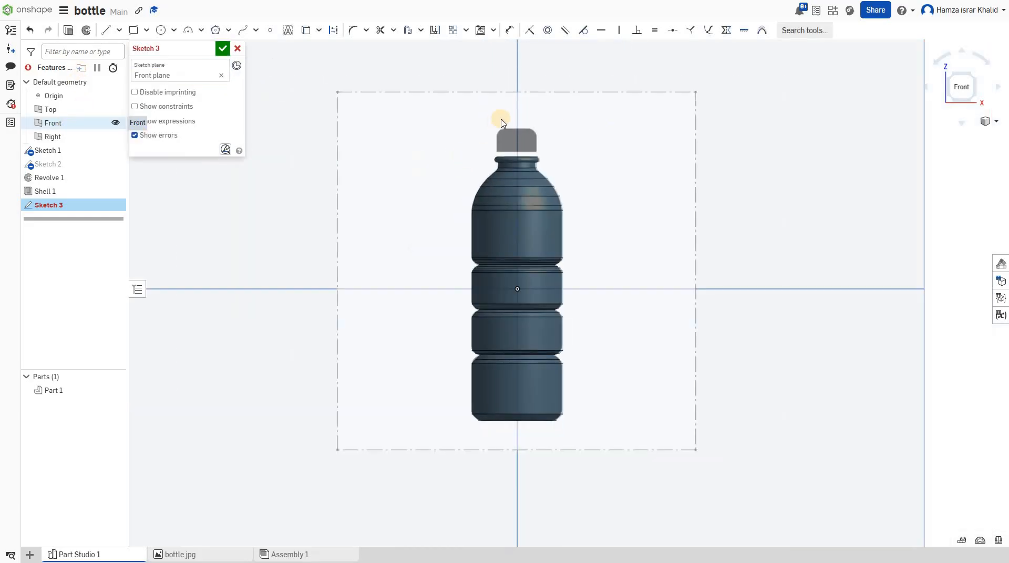
pyautogui.scroll(5, 547, 133)
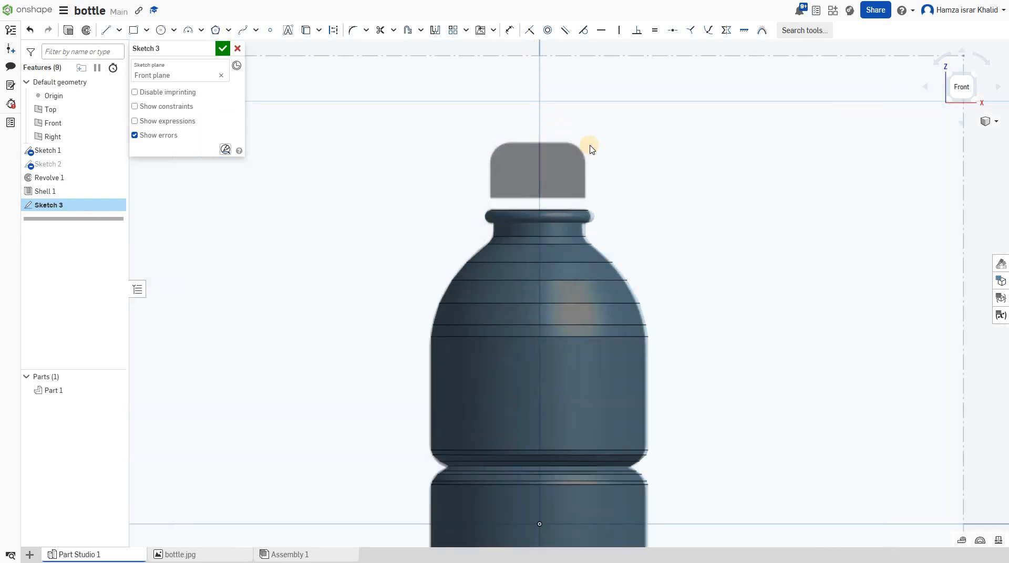
# - Trace the cap's straight right side about 0.126 in long, bottom edge about 0.292 in and left side about 0.117 in
pyautogui.click(107, 31)
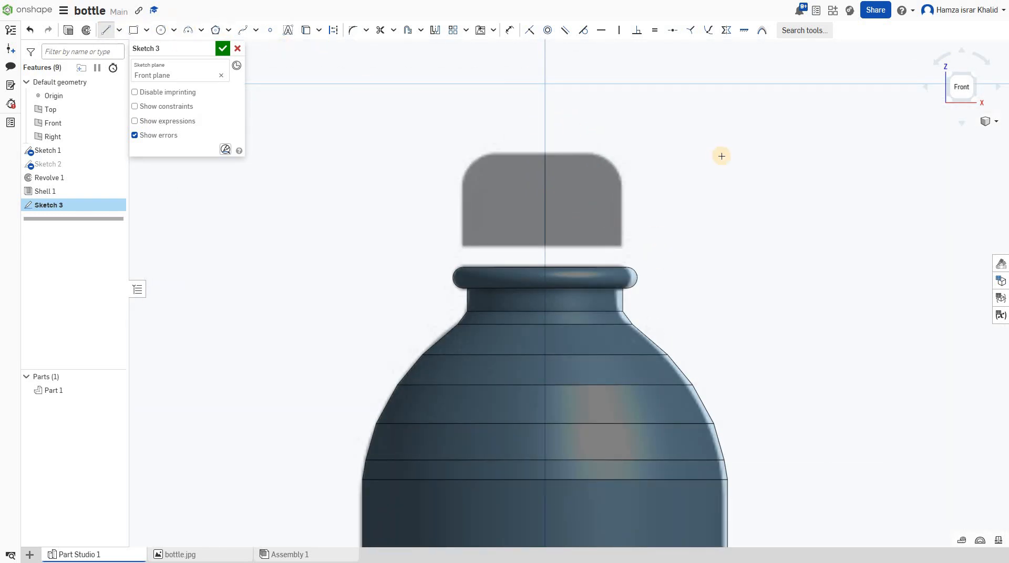
pyautogui.scroll(2, 685, 157)
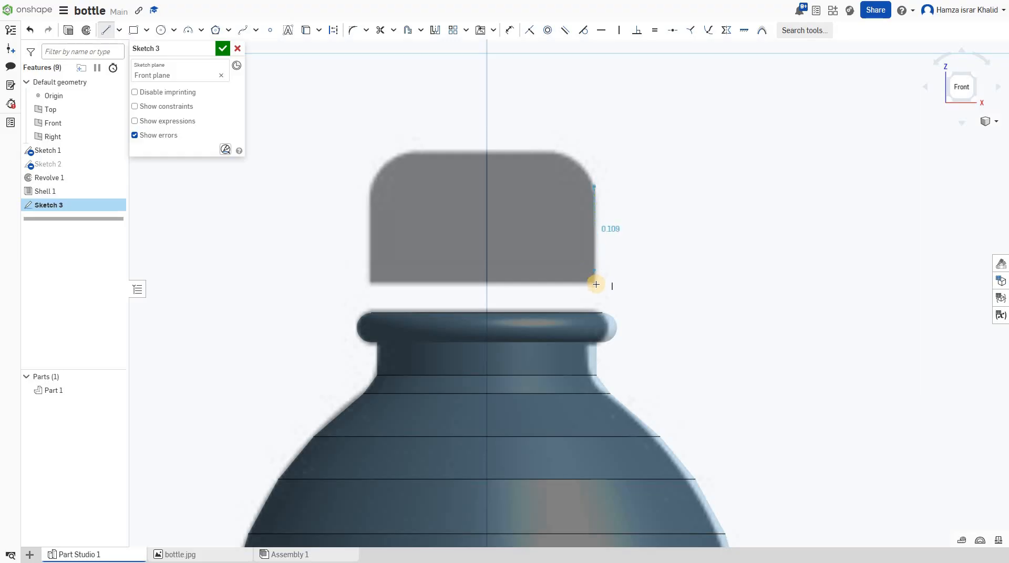
pyautogui.click(596, 284)
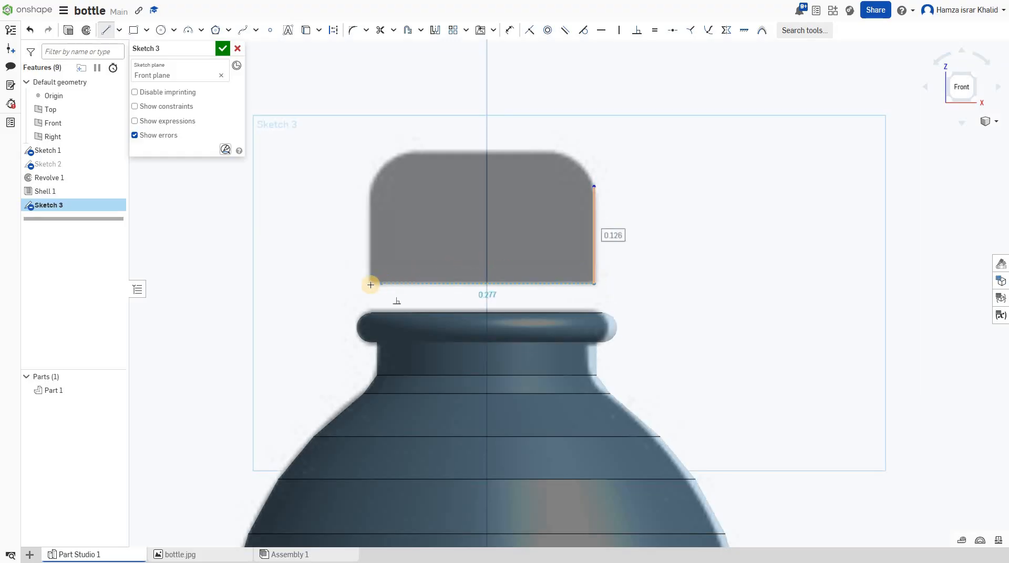
pyautogui.click(372, 208)
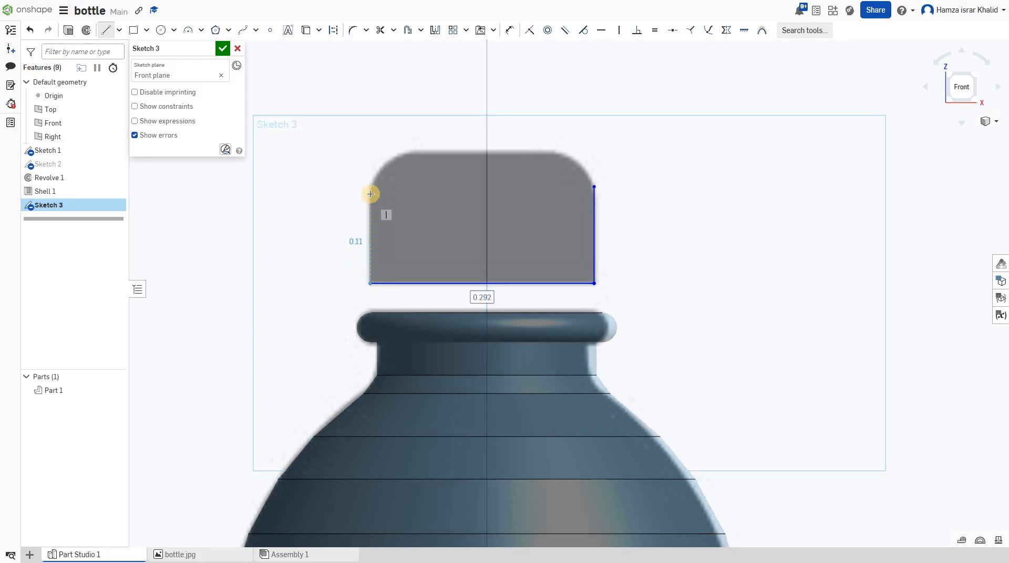
pyautogui.click(370, 193)
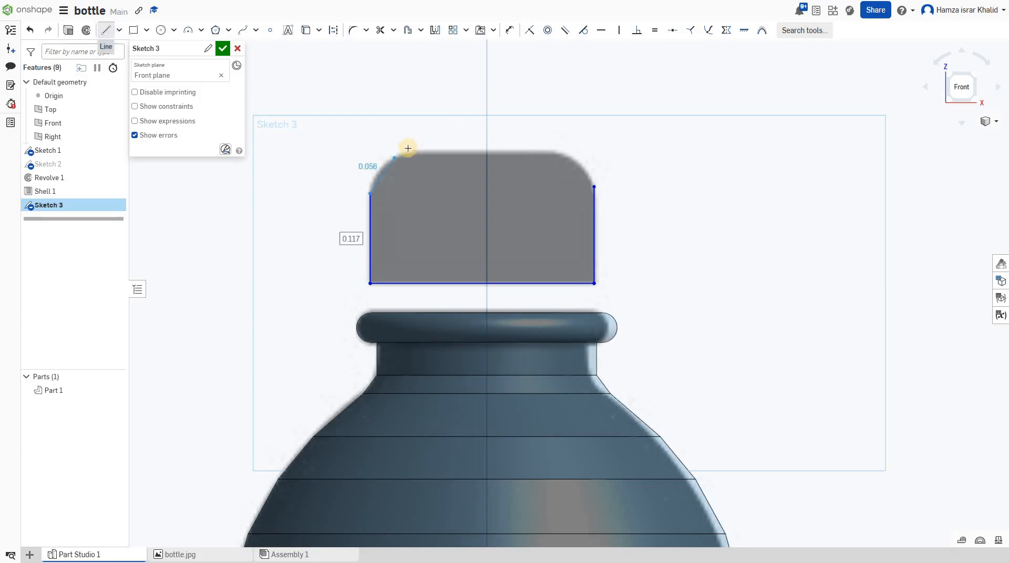
pyautogui.press('Escape')
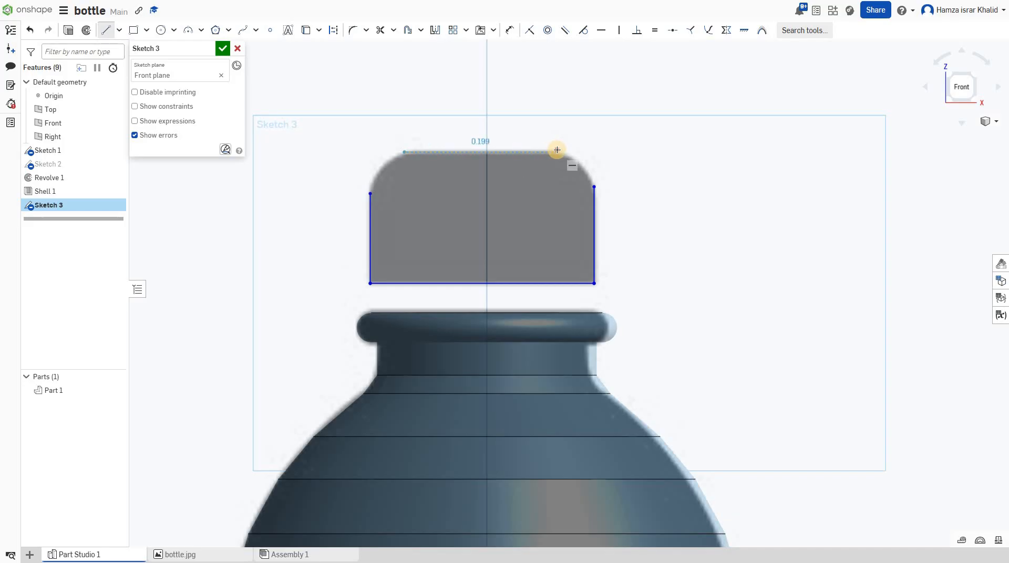
# - Trace the cap's flat top edge about 0.199 in long and follow its rounded right corner with four short connected lines down to the side
pyautogui.click(561, 152)
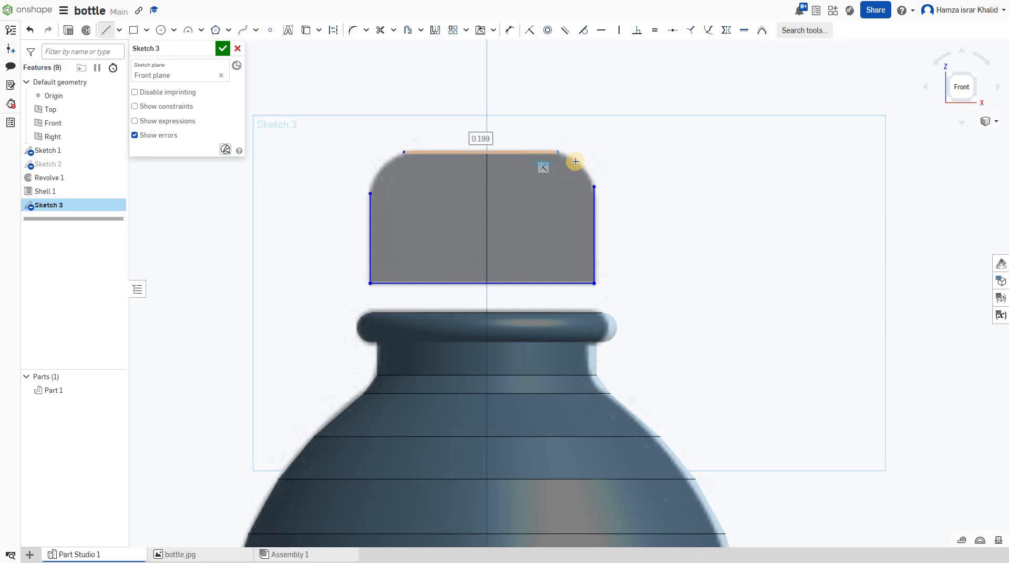
pyautogui.scroll(4, 585, 149)
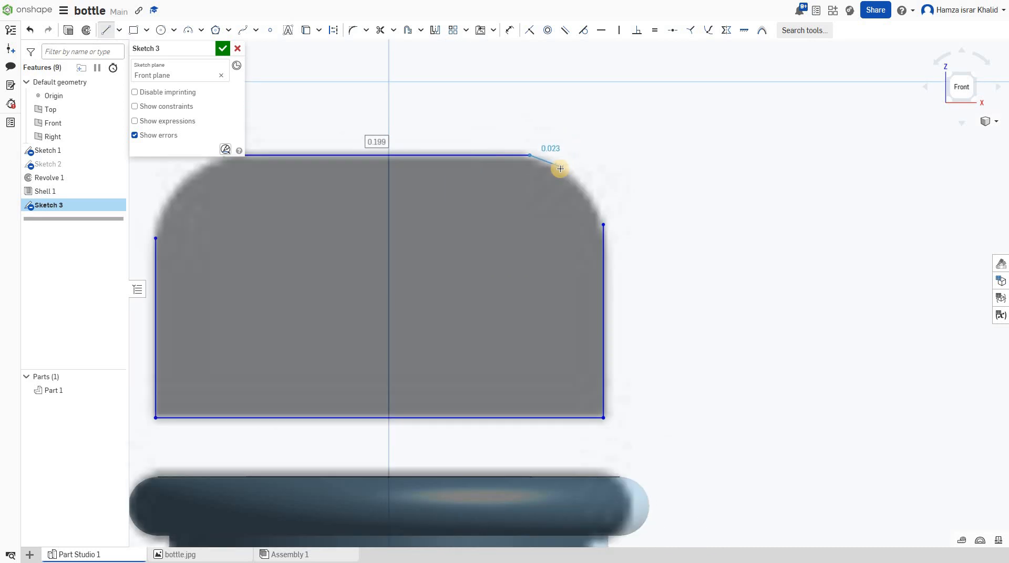
pyautogui.click(560, 169)
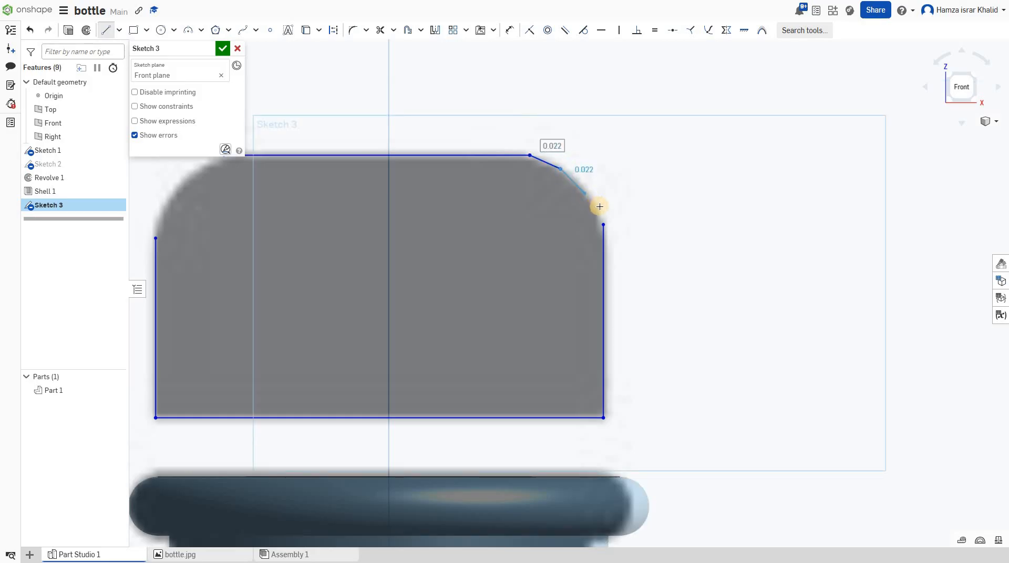
pyautogui.click(585, 192)
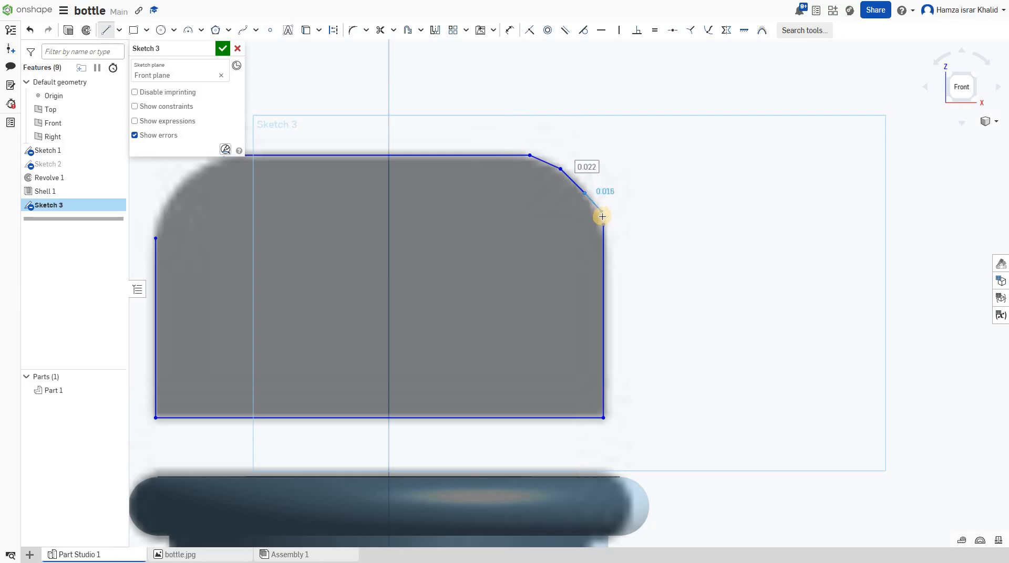
pyautogui.click(602, 212)
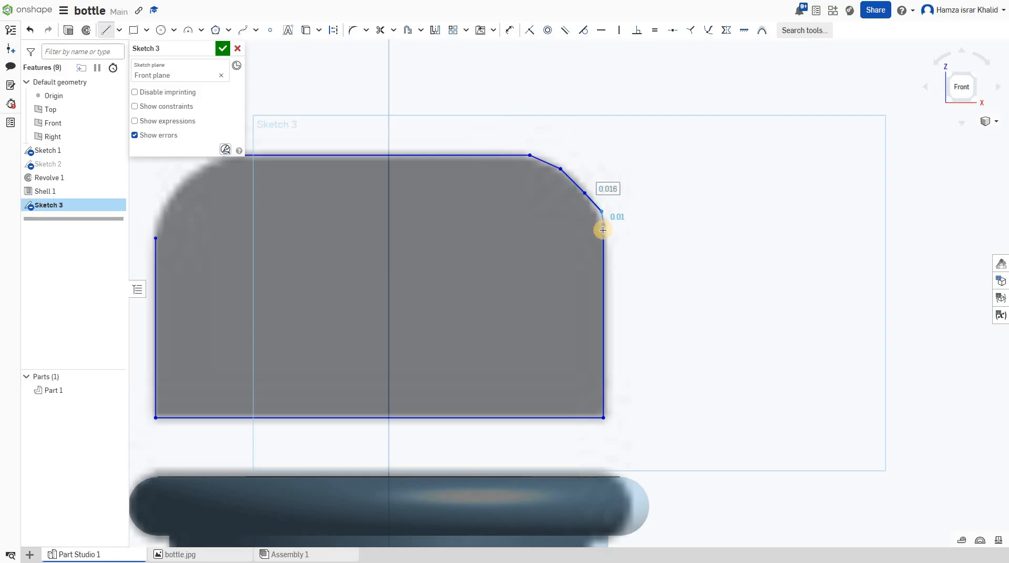
pyautogui.click(608, 304)
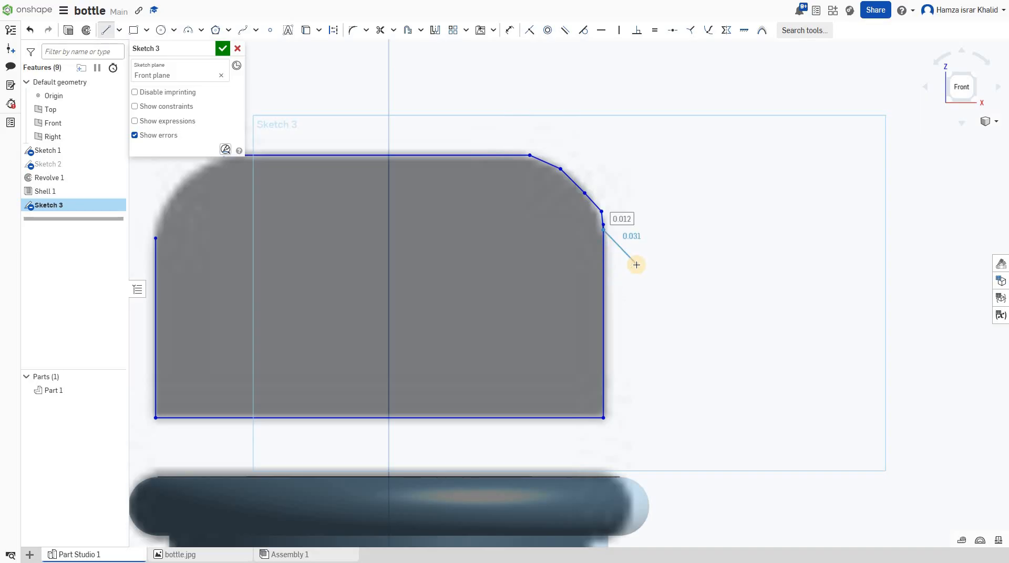
pyautogui.press('Escape')
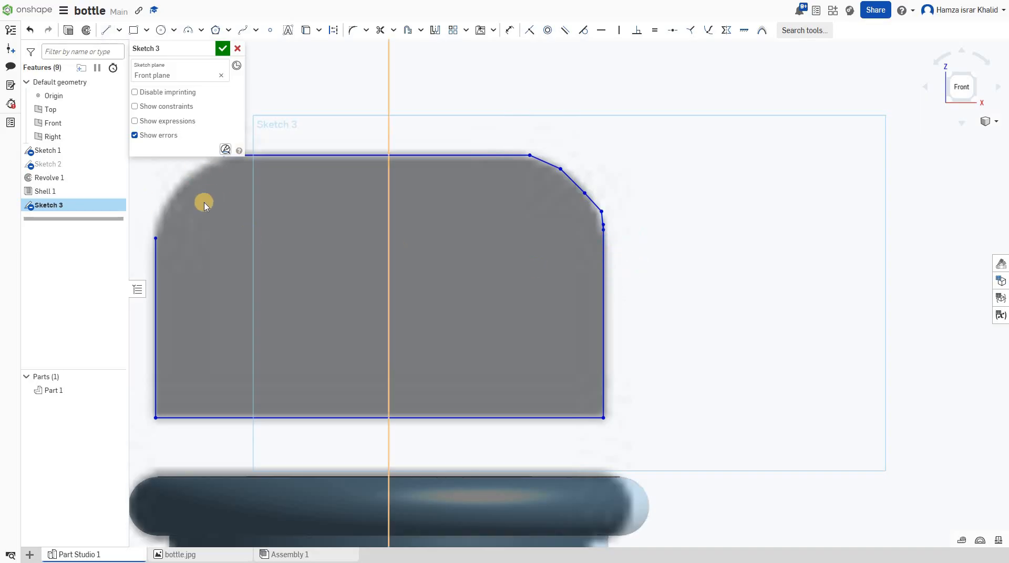
# - Draw a vertical centre line about 0.171 in long from the cap's top edge to its bottom edge
pyautogui.scroll(-3, 158, 212)
pyautogui.scroll(5, 158, 213)
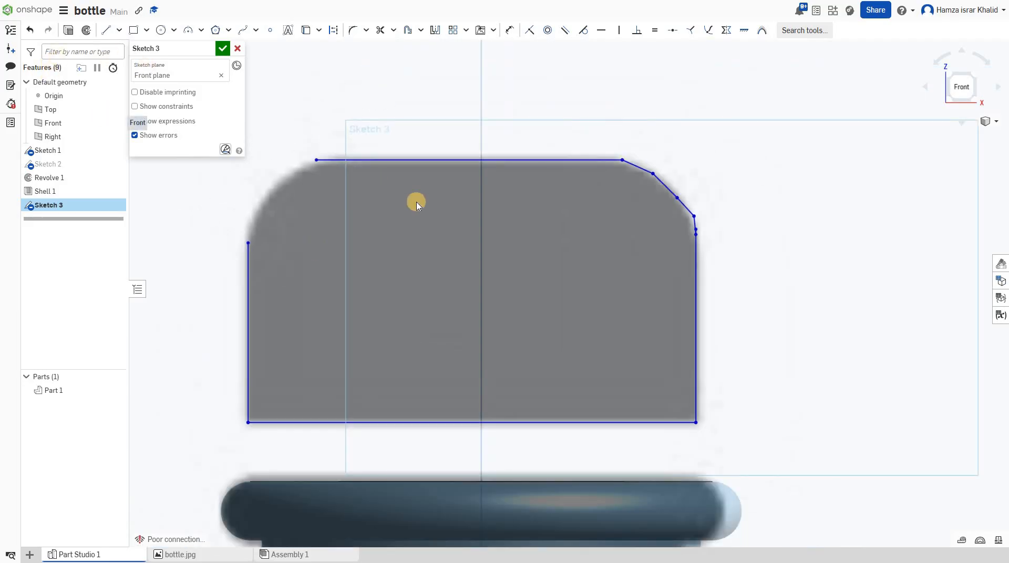
pyautogui.click(108, 31)
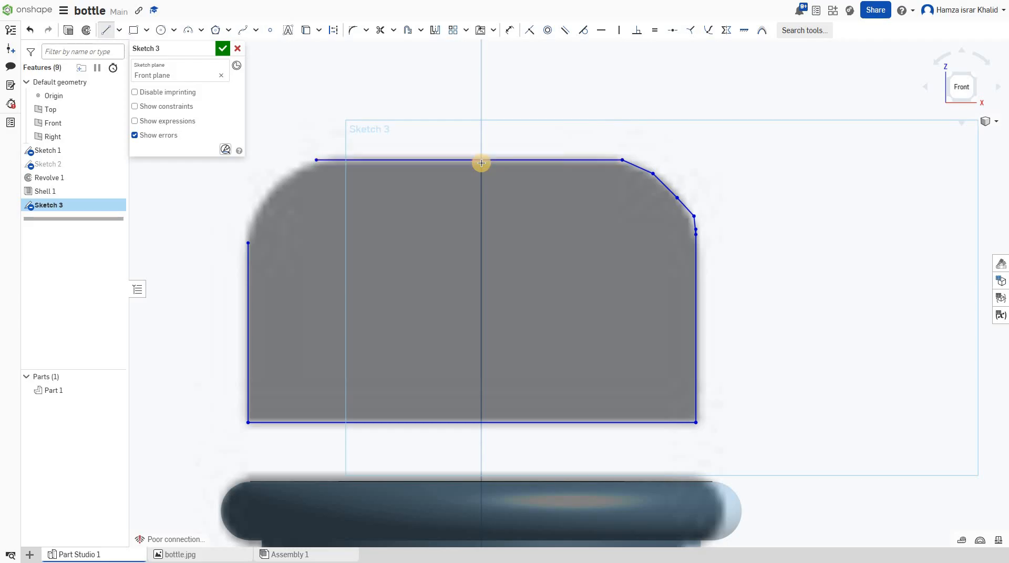
pyautogui.click(481, 161)
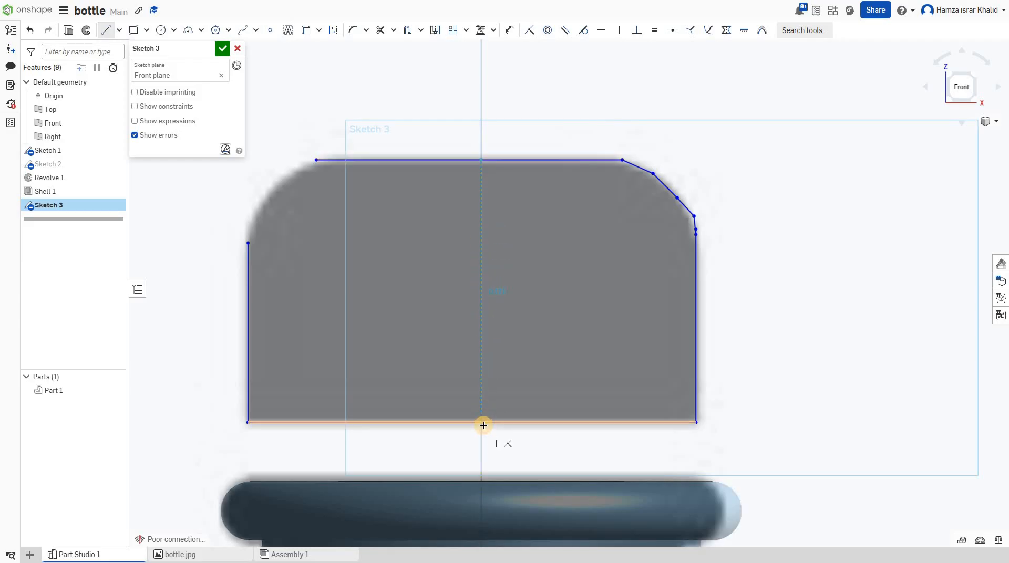
pyautogui.click(482, 423)
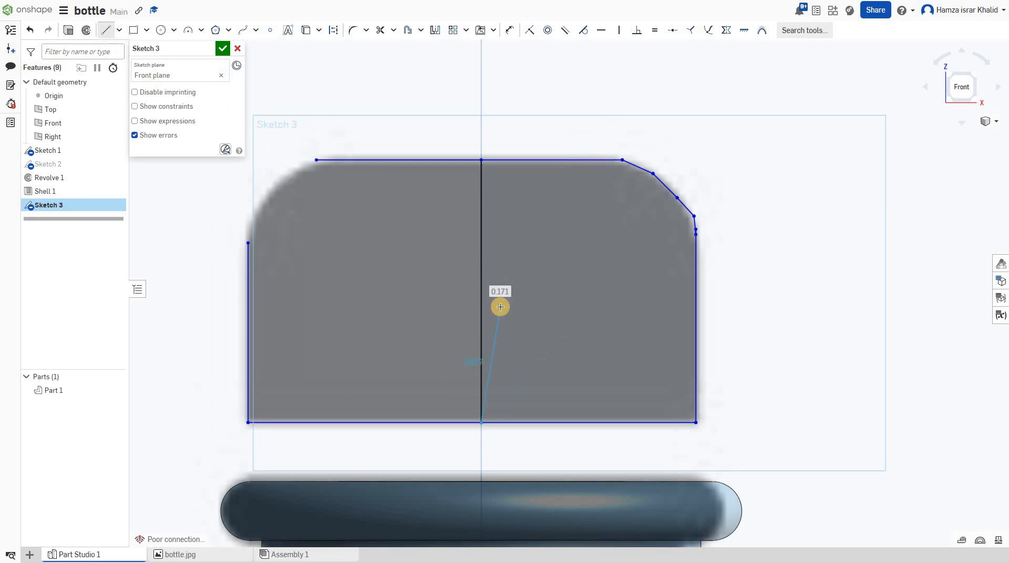
# - Trim away the top, bottom and side lines of the cap outline's left half and finish the sketch
pyautogui.click(380, 30)
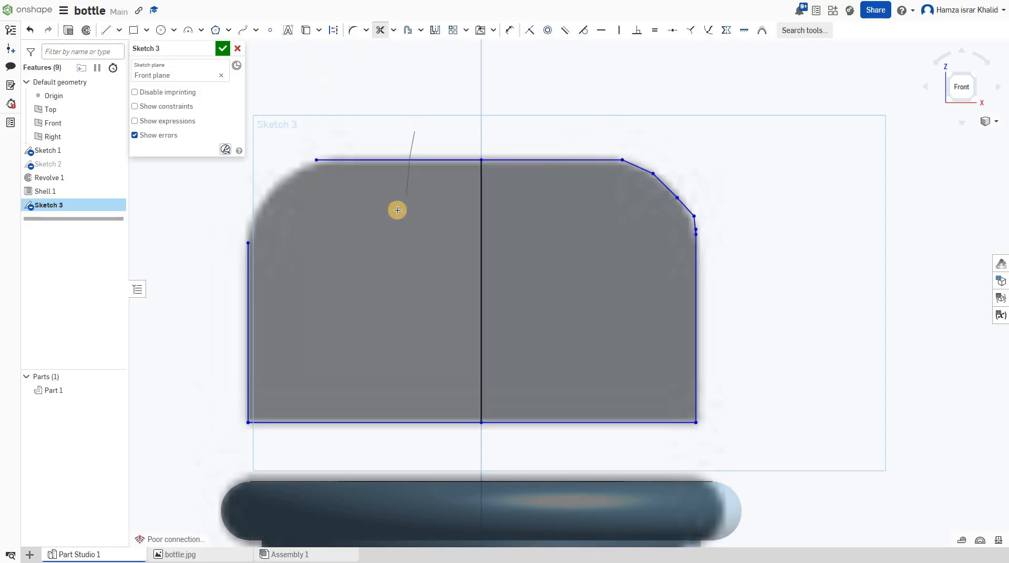
pyautogui.moveTo(344, 340); pyautogui.dragTo(322, 470)
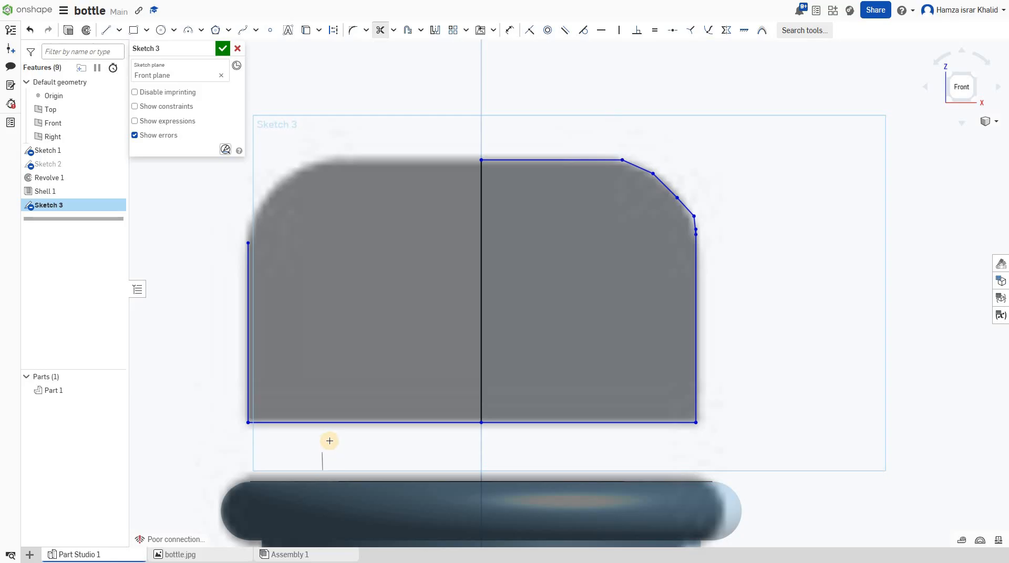
pyautogui.moveTo(341, 442); pyautogui.dragTo(324, 403)
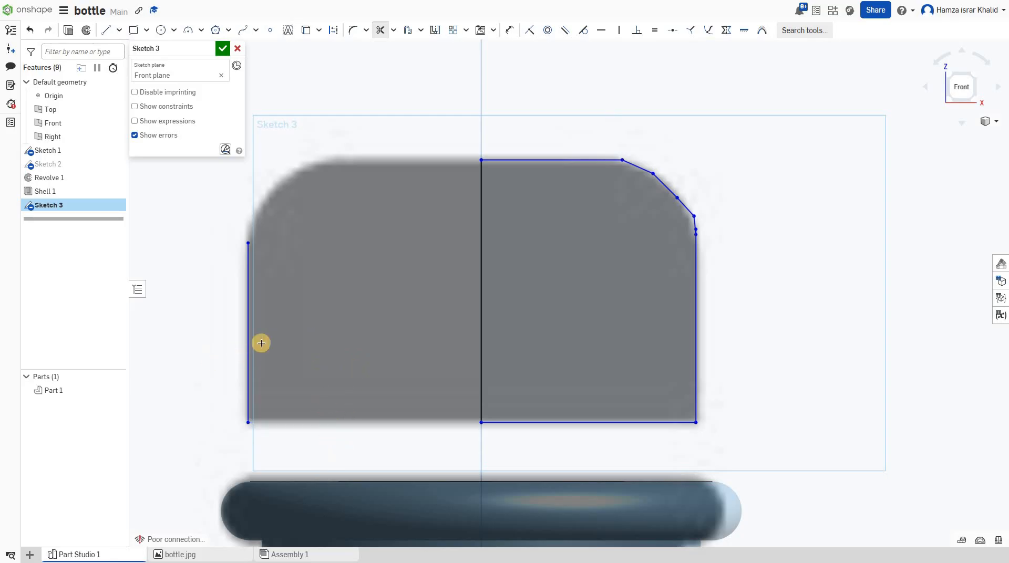
pyautogui.moveTo(224, 343); pyautogui.dragTo(267, 325)
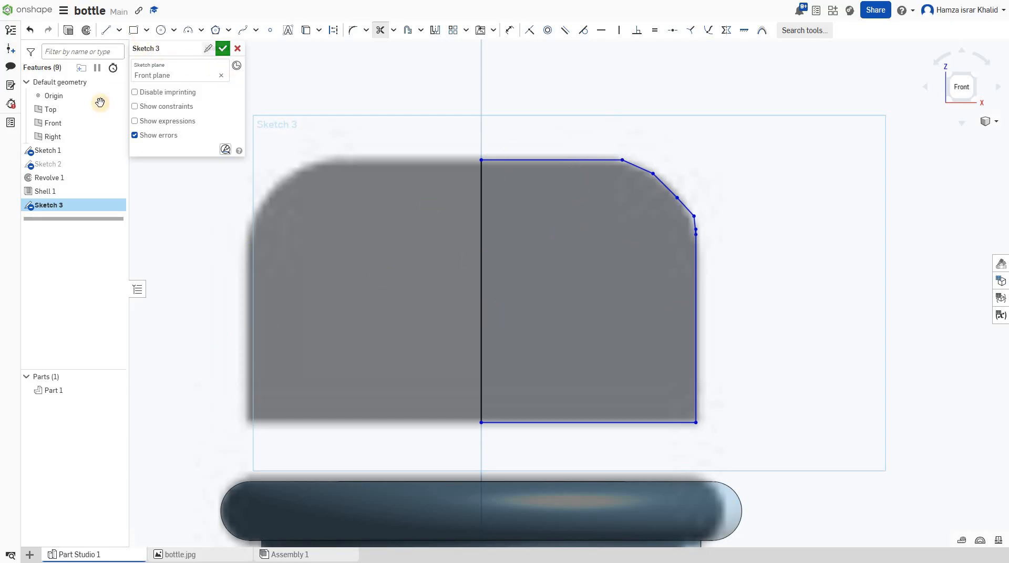
pyautogui.click(220, 49)
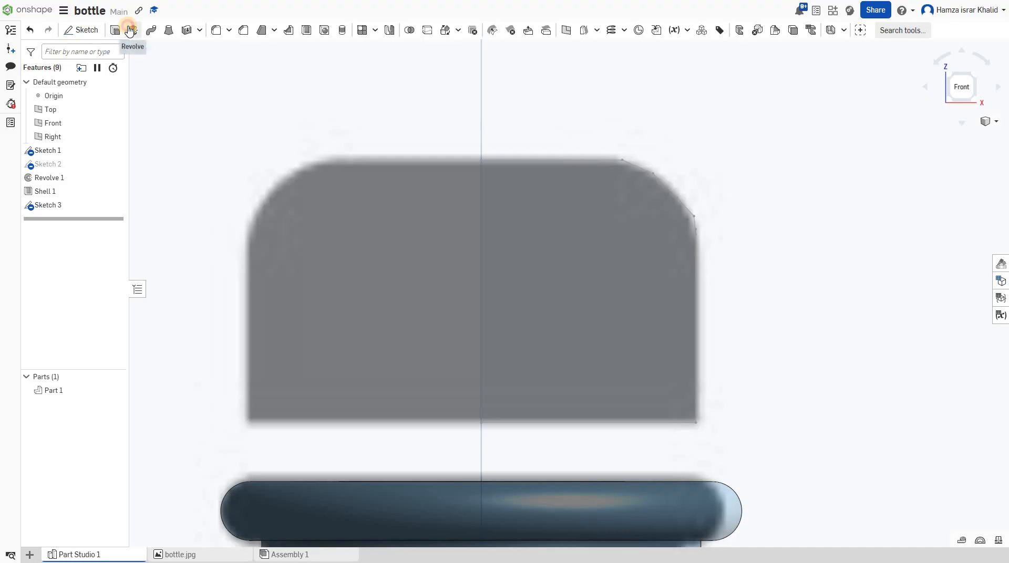
# - Revolve the half-cap profile from Sketch 3 a full turn about its vertical centre line as a new solid part
pyautogui.click(131, 30)
pyautogui.click(53, 208)
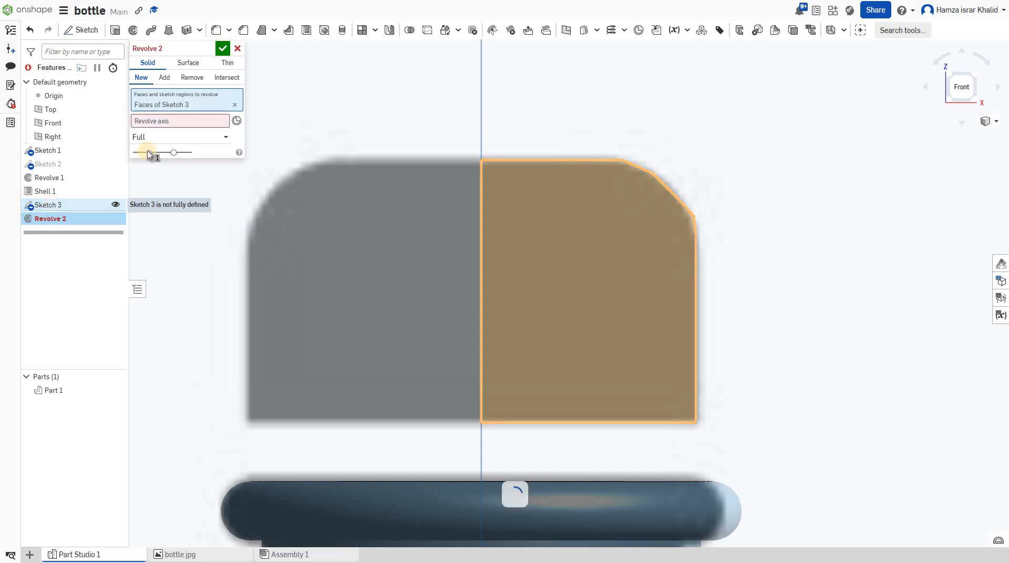
pyautogui.click(168, 121)
pyautogui.click(189, 124)
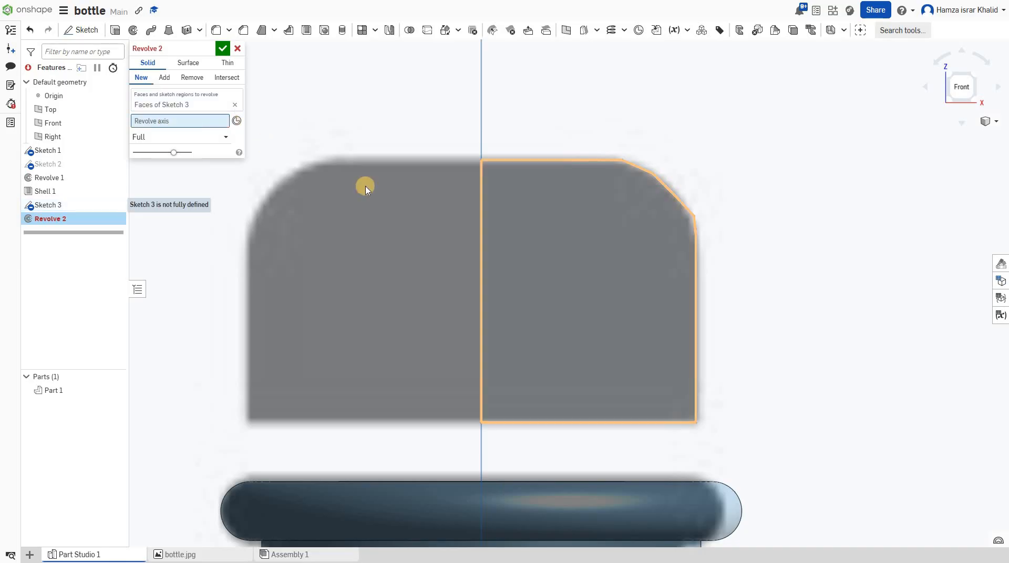
pyautogui.click(480, 229)
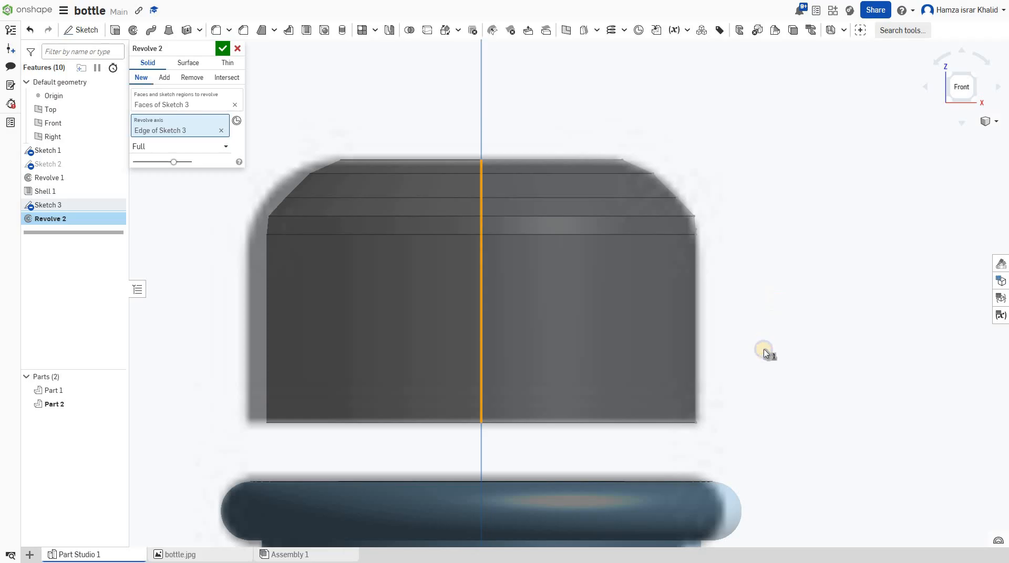
pyautogui.moveTo(750, 399); pyautogui.dragTo(773, 339, button='right')
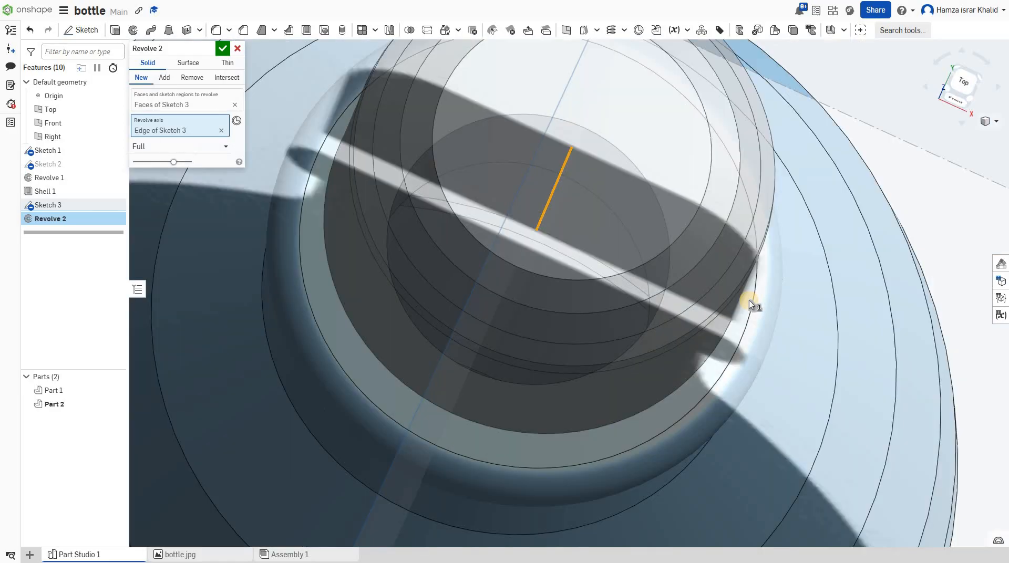
pyautogui.moveTo(748, 301); pyautogui.dragTo(755, 288, button='right')
pyautogui.scroll(-3, 757, 292)
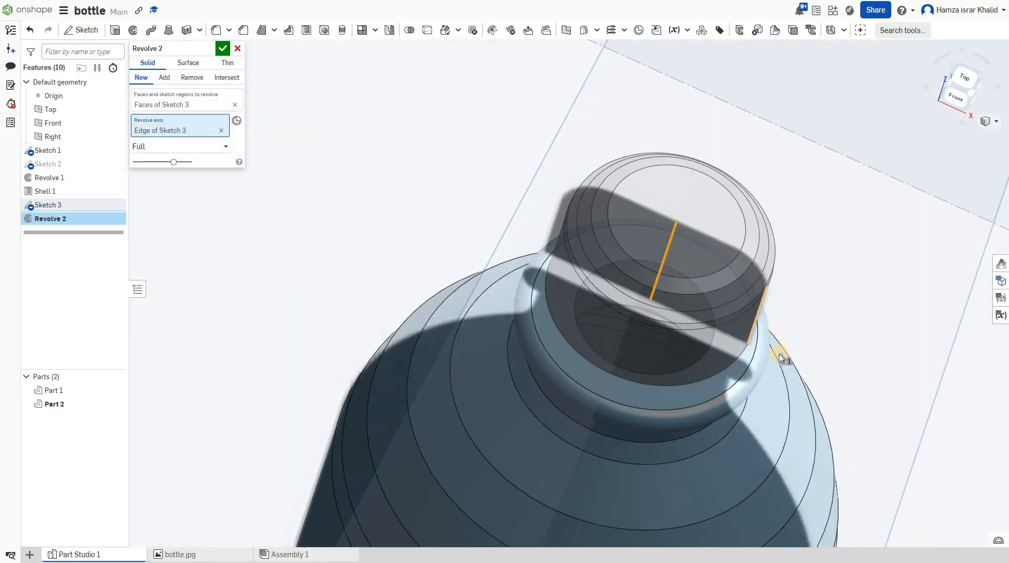
pyautogui.scroll(-3, 774, 361)
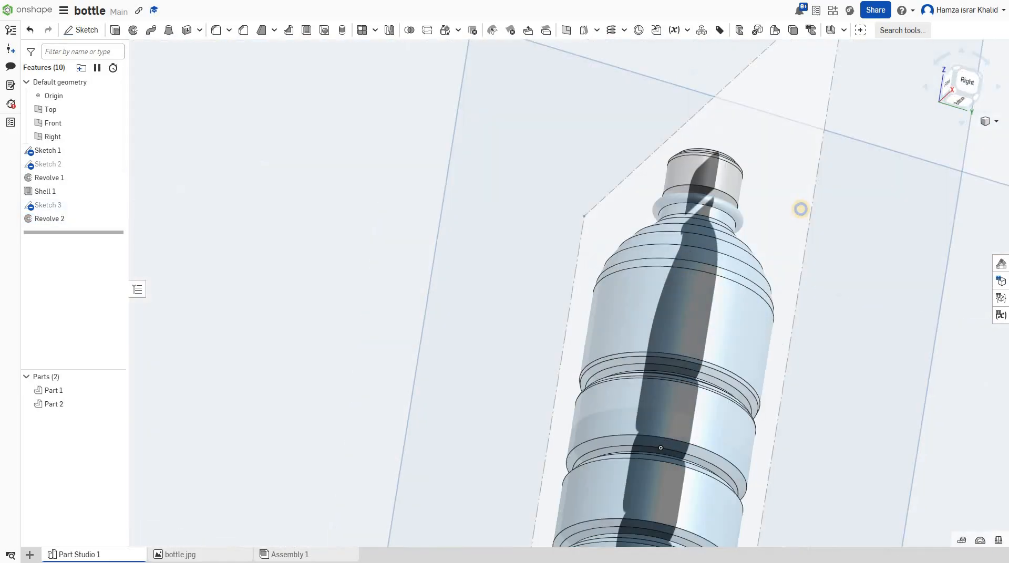
# - Shell the cap with a thickness of 0.005 in, removing its flat bottom face
pyautogui.moveTo(799, 209); pyautogui.dragTo(742, 169, button='right')
pyautogui.scroll(5, 741, 171)
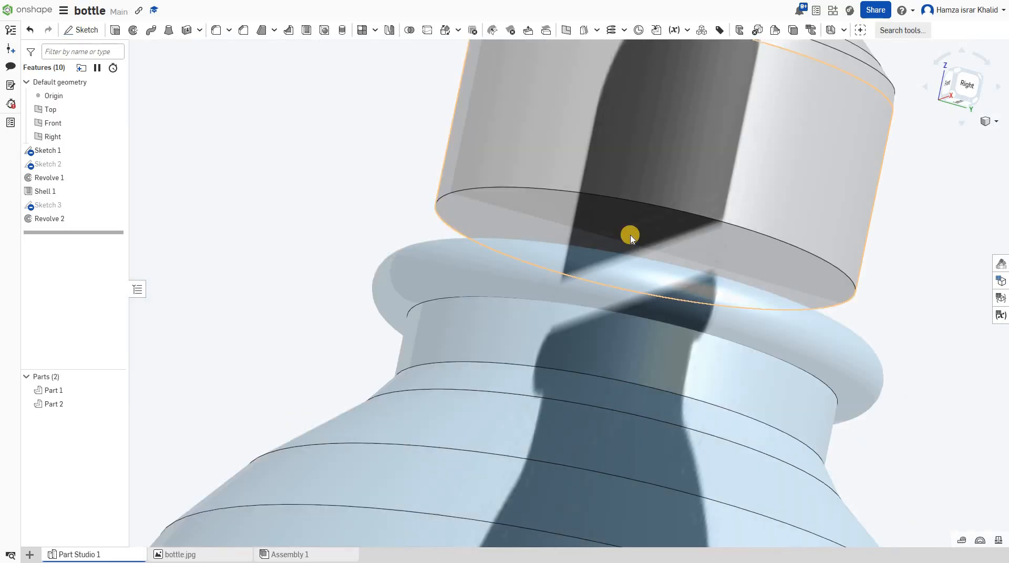
pyautogui.scroll(3, 630, 231)
pyautogui.click(629, 235)
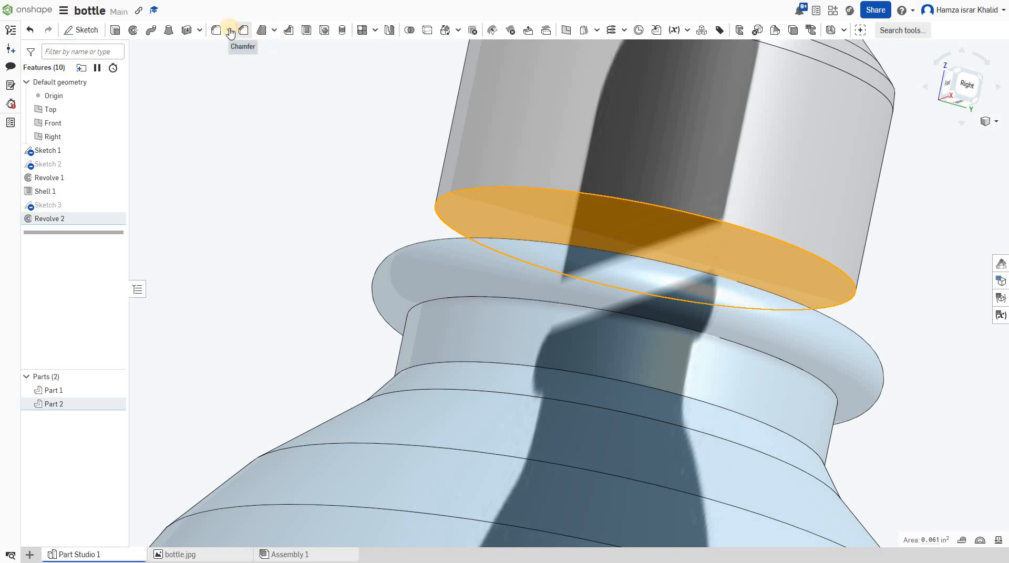
pyautogui.click(306, 30)
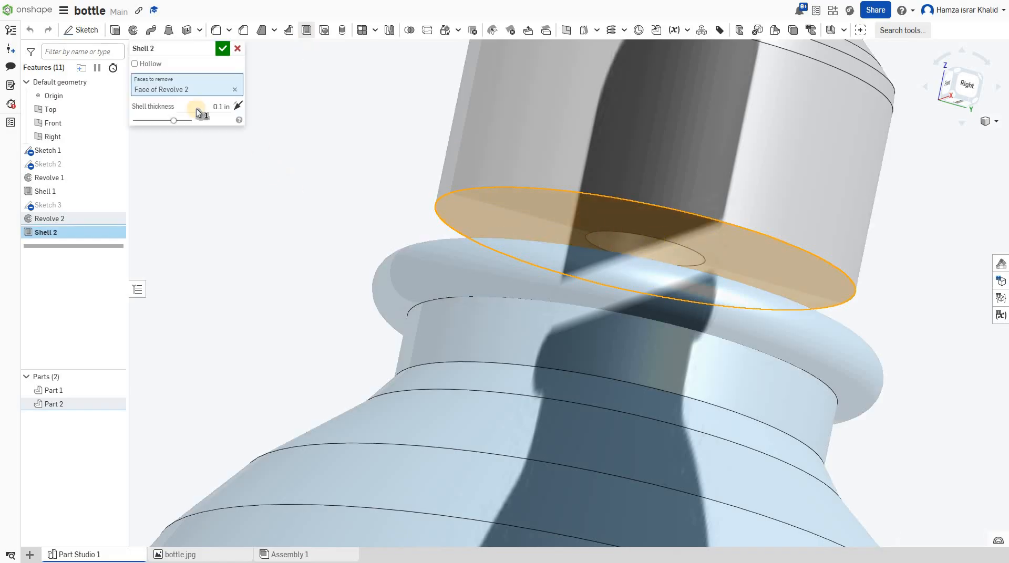
pyautogui.click(225, 106)
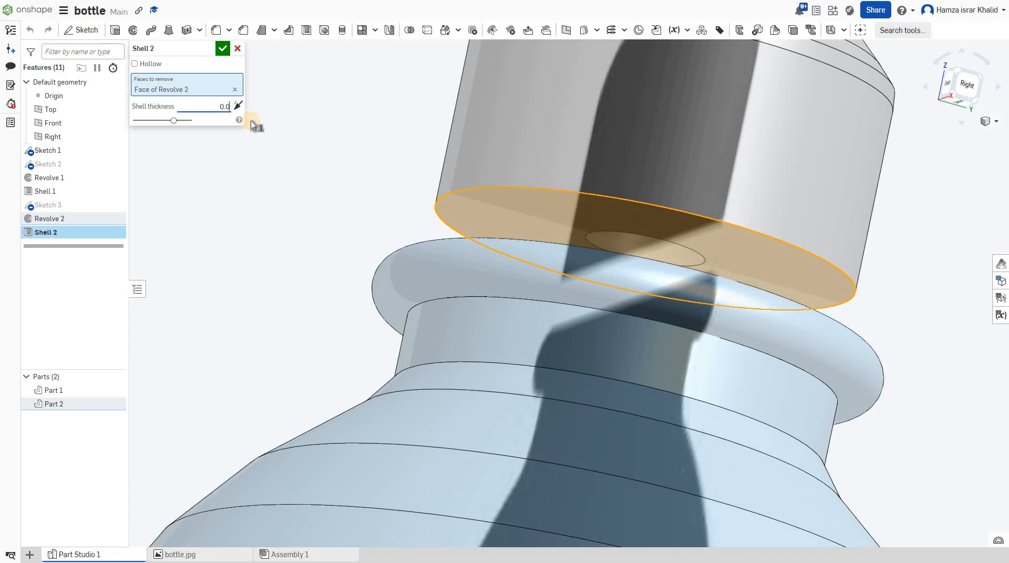
pyautogui.press('Return')
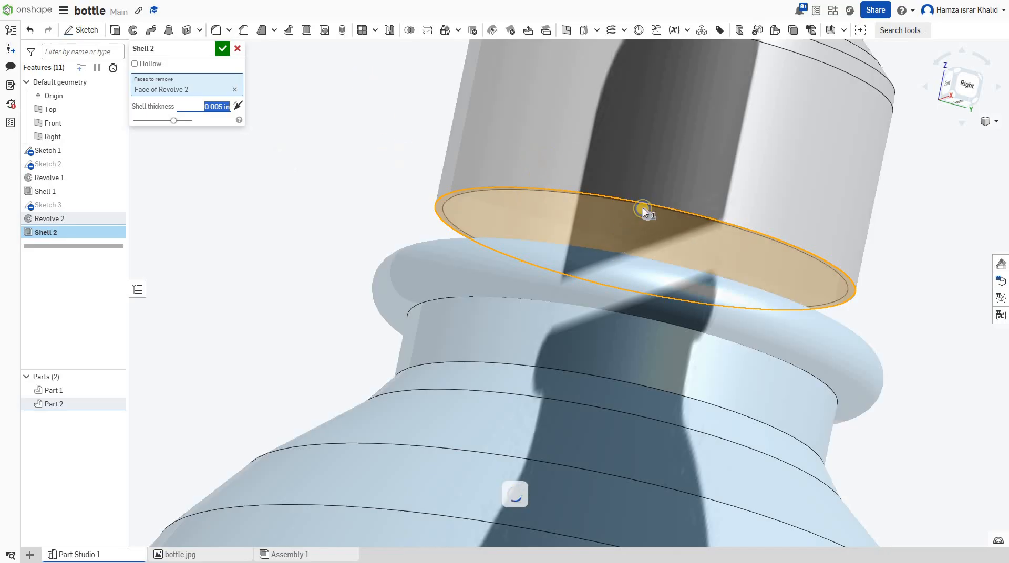
pyautogui.moveTo(643, 193); pyautogui.dragTo(598, 204, button='right')
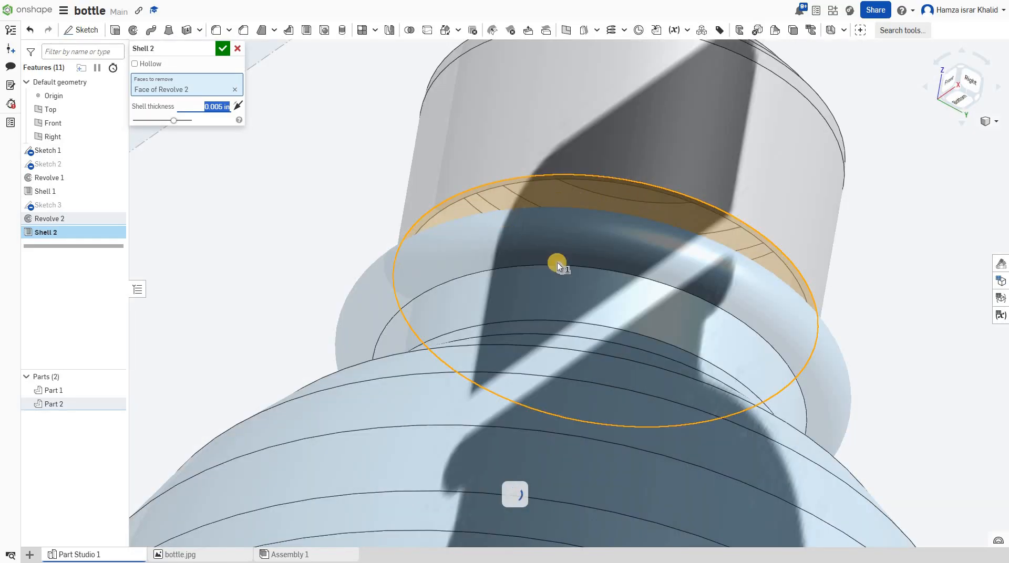
pyautogui.moveTo(556, 263); pyautogui.dragTo(576, 194, button='right')
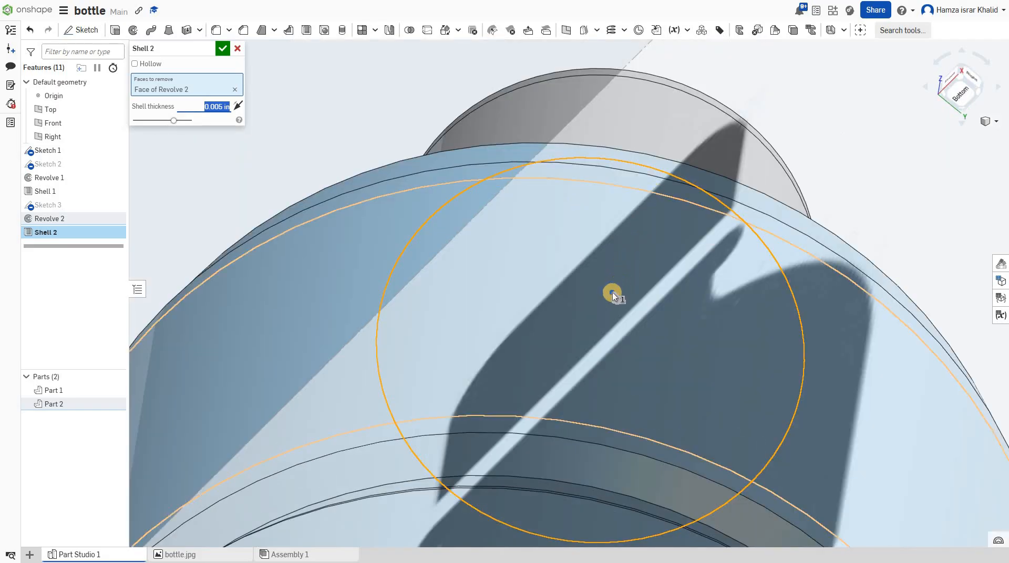
pyautogui.moveTo(609, 311); pyautogui.dragTo(714, 191, button='right')
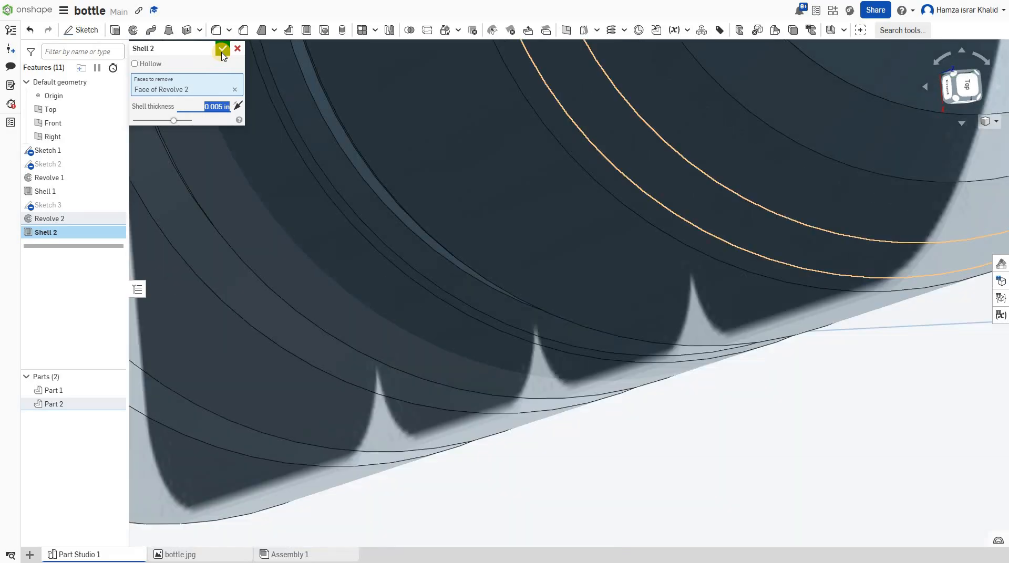
pyautogui.moveTo(613, 148); pyautogui.dragTo(778, 171, button='right')
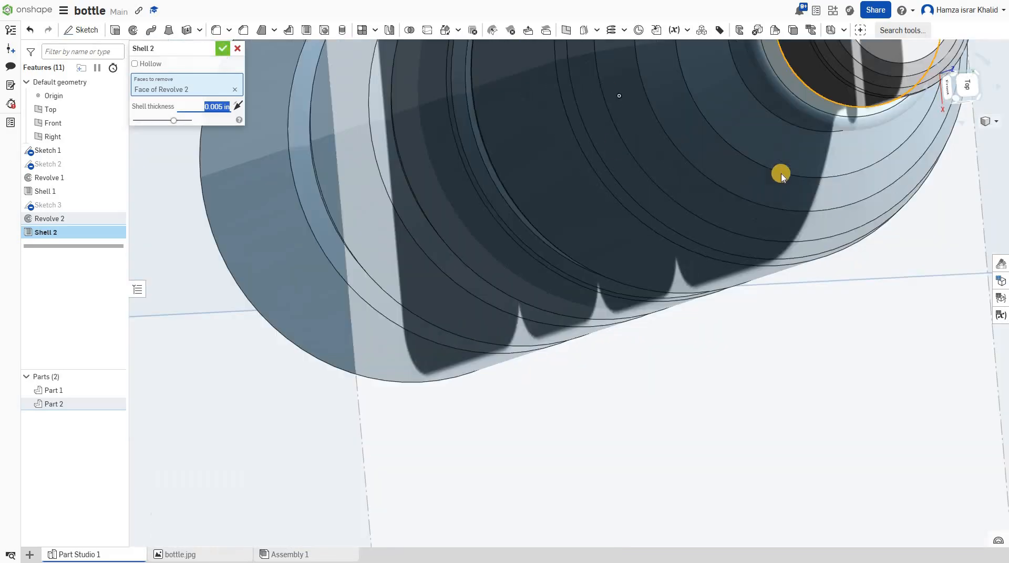
pyautogui.press('Return')
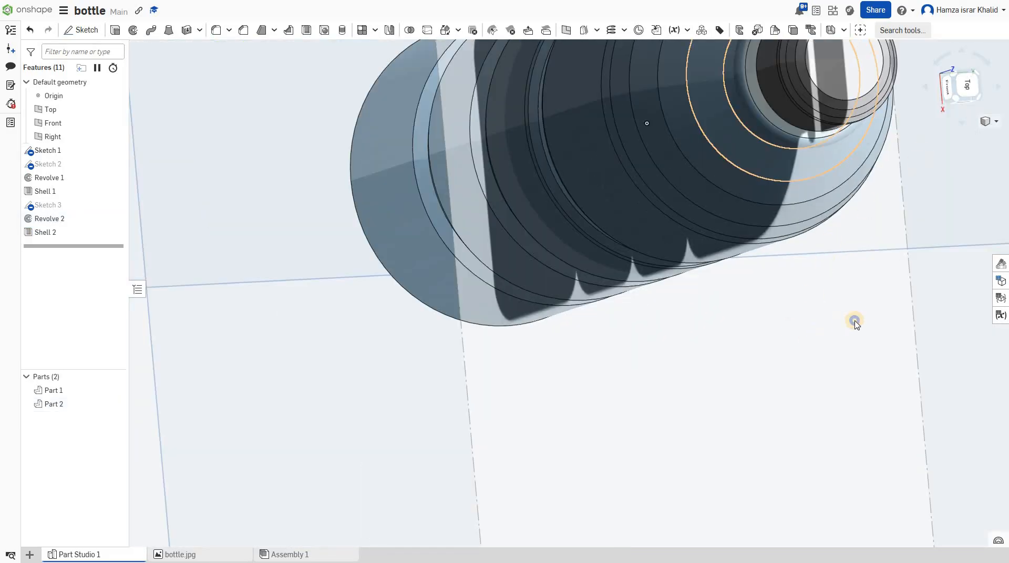
# - Return to the front view and show a section view cutting the bottle and cap parallel to the Front plane
pyautogui.moveTo(874, 311); pyautogui.dragTo(863, 341, button='right')
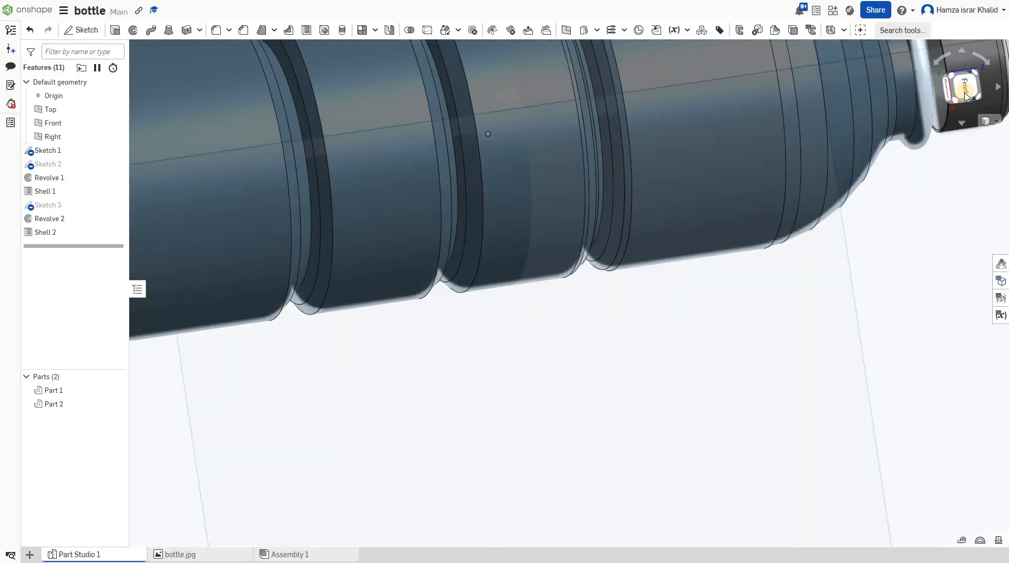
pyautogui.click(965, 90)
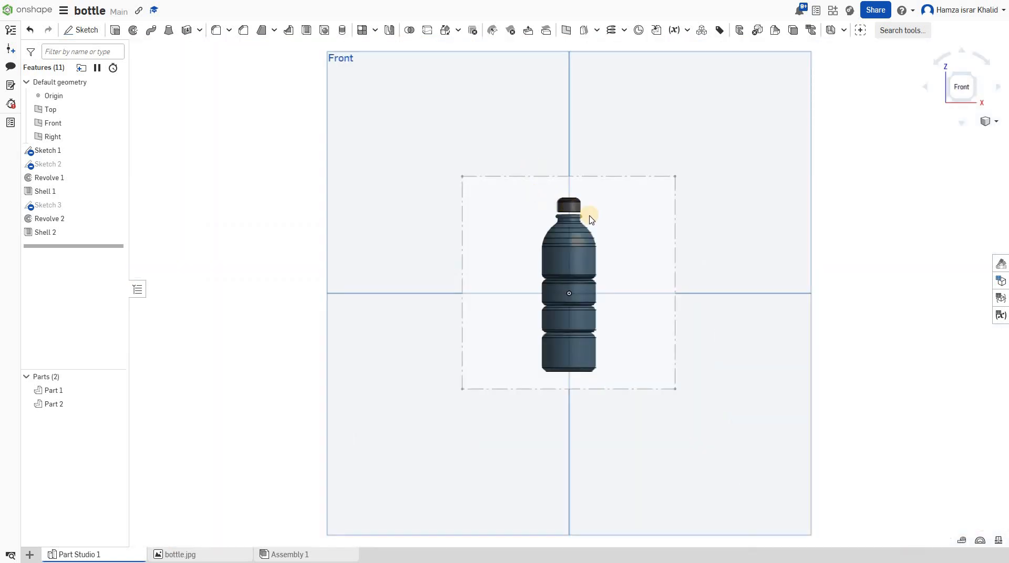
pyautogui.scroll(-3, 589, 218)
pyautogui.scroll(3, 587, 217)
pyautogui.scroll(5, 387, 133)
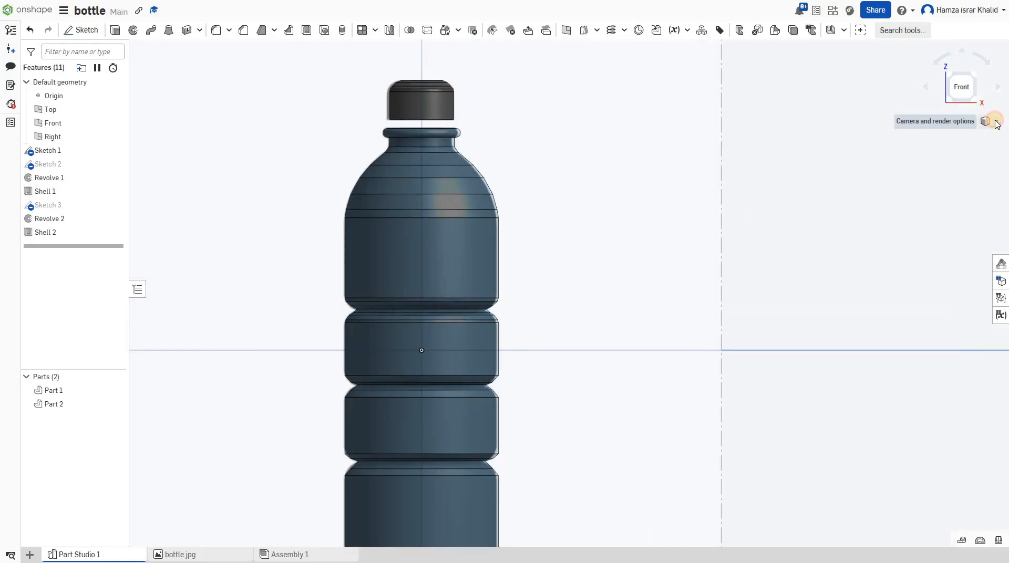
pyautogui.click(996, 122)
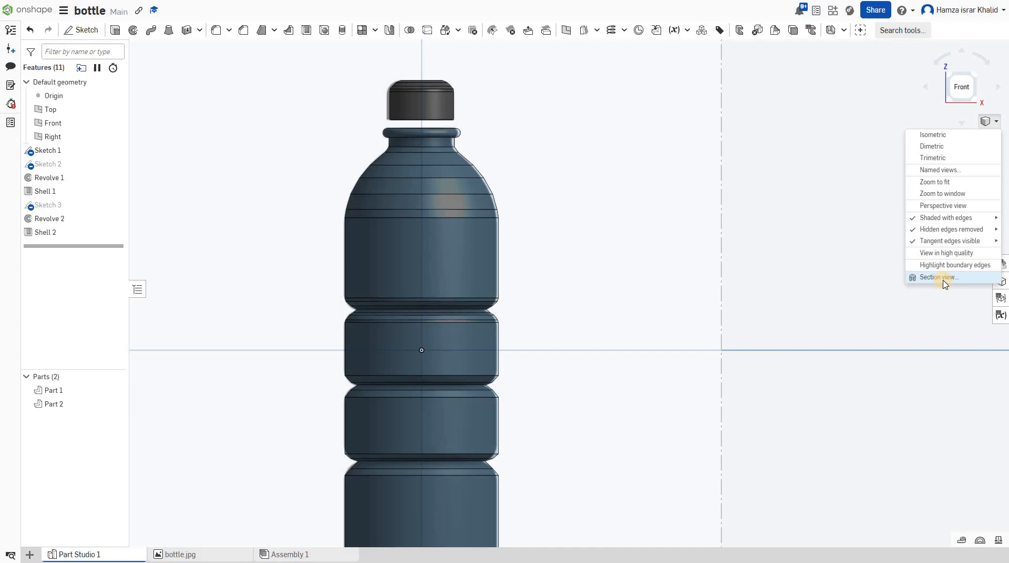
pyautogui.click(924, 277)
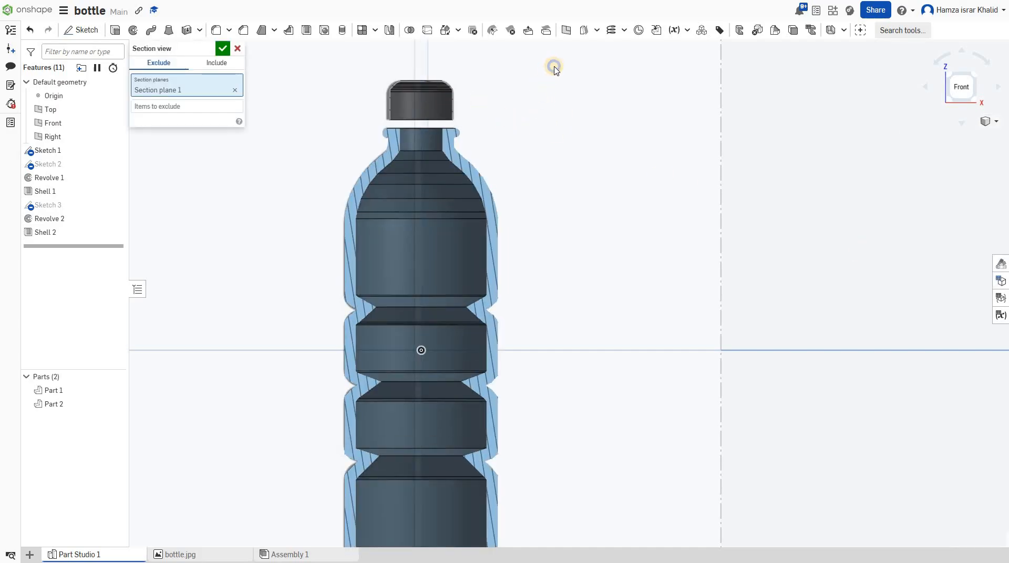
# - Examine the sectioned bottle and cap from several angles, checking their walls and hollow interiors
pyautogui.moveTo(554, 66); pyautogui.dragTo(393, 164, button='right')
pyautogui.scroll(2, 457, 164)
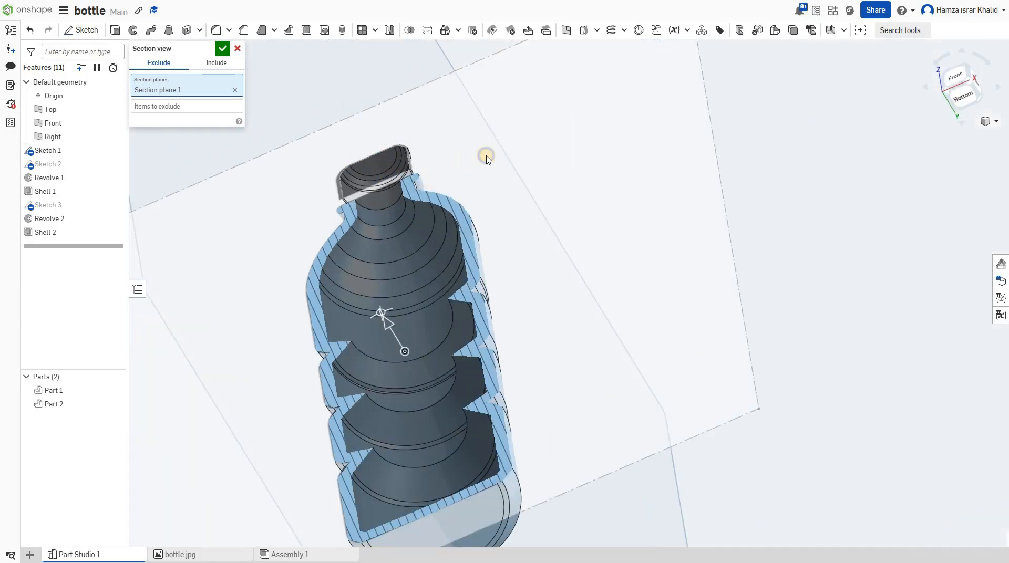
pyautogui.scroll(2, 497, 145)
pyautogui.scroll(2, 517, 130)
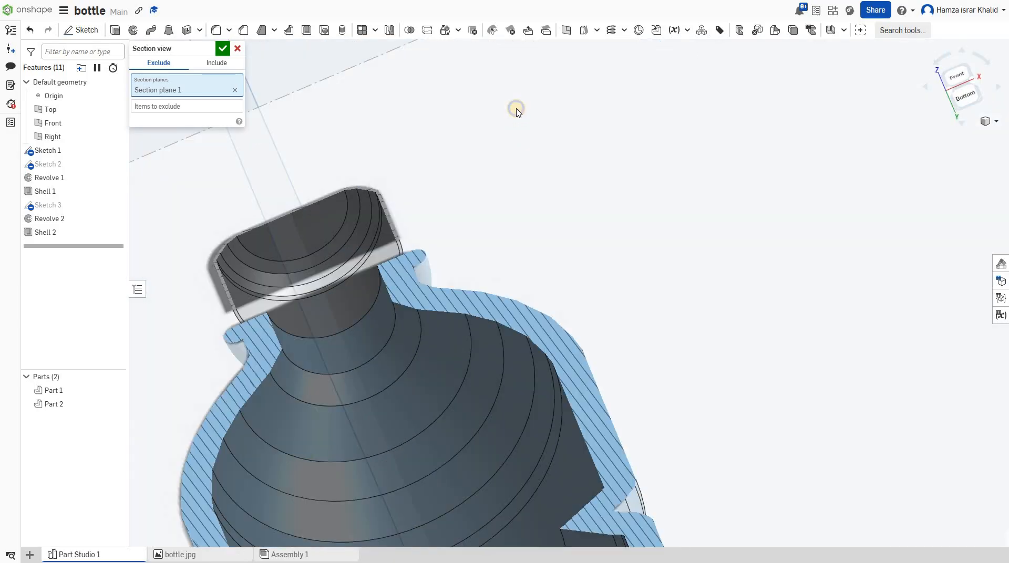
pyautogui.moveTo(459, 141); pyautogui.dragTo(706, 164, button='right')
pyautogui.scroll(-4, 396, 215)
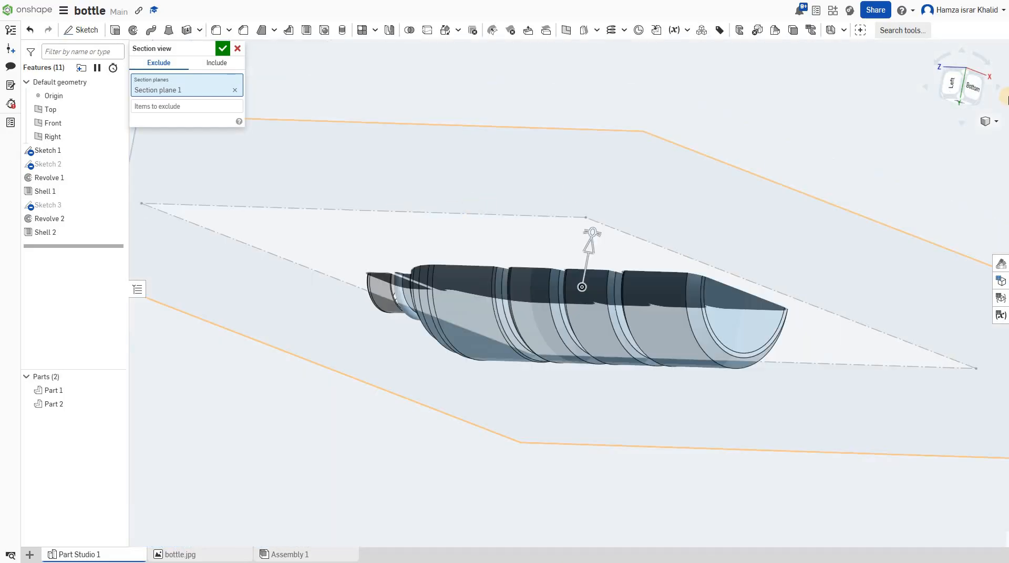
pyautogui.scroll(-4, 862, 162)
pyautogui.scroll(-4, 830, 214)
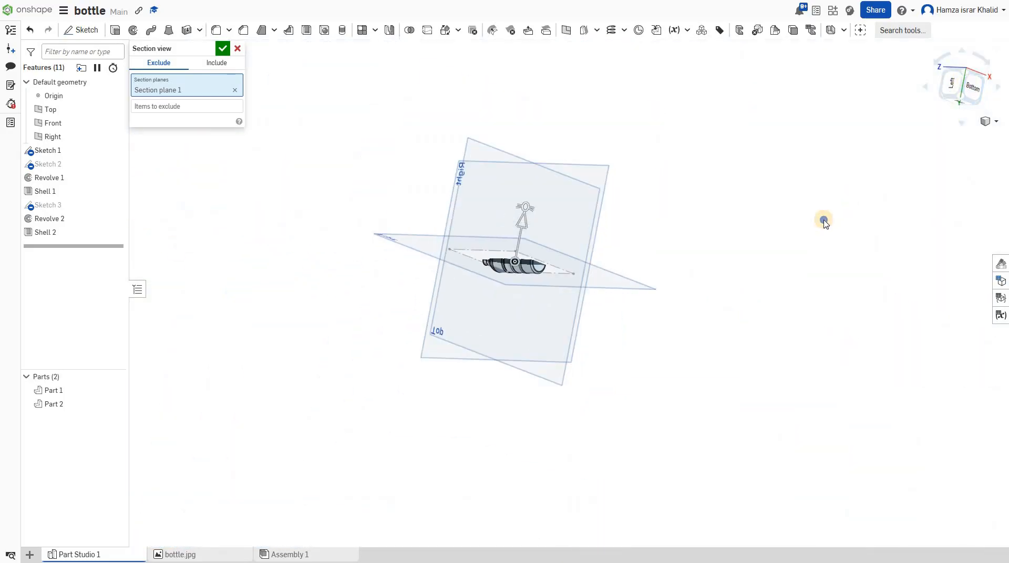
pyautogui.moveTo(824, 220); pyautogui.dragTo(820, 226, button='right')
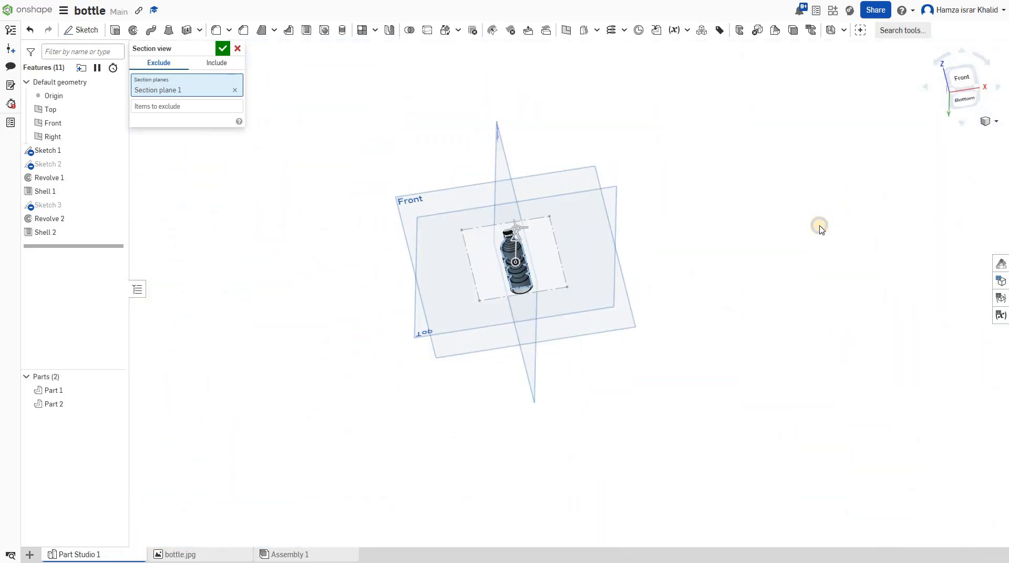
# - Turn off the section view and return the whole bottle and cap to the front view
pyautogui.click(998, 121)
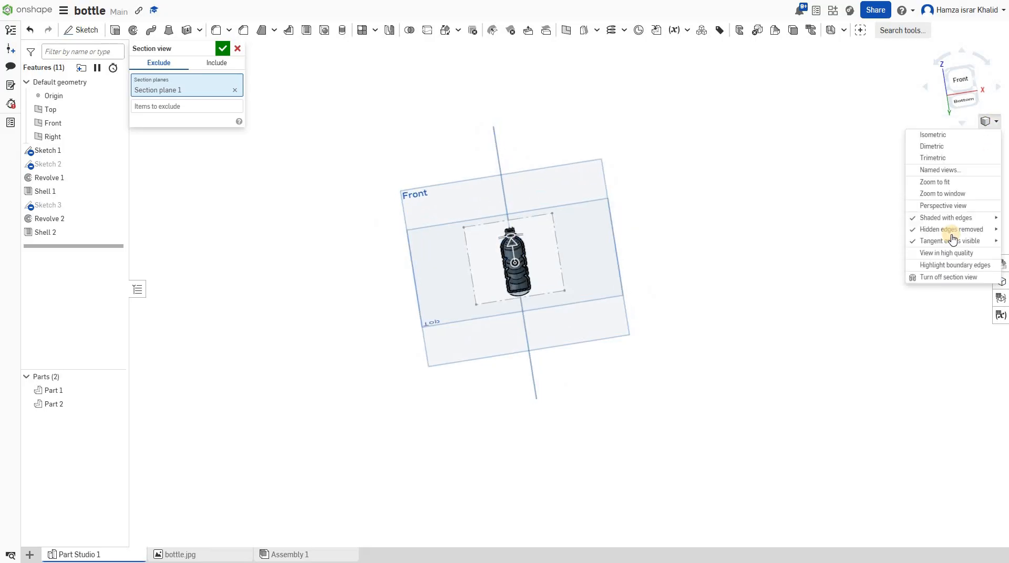
pyautogui.click(934, 277)
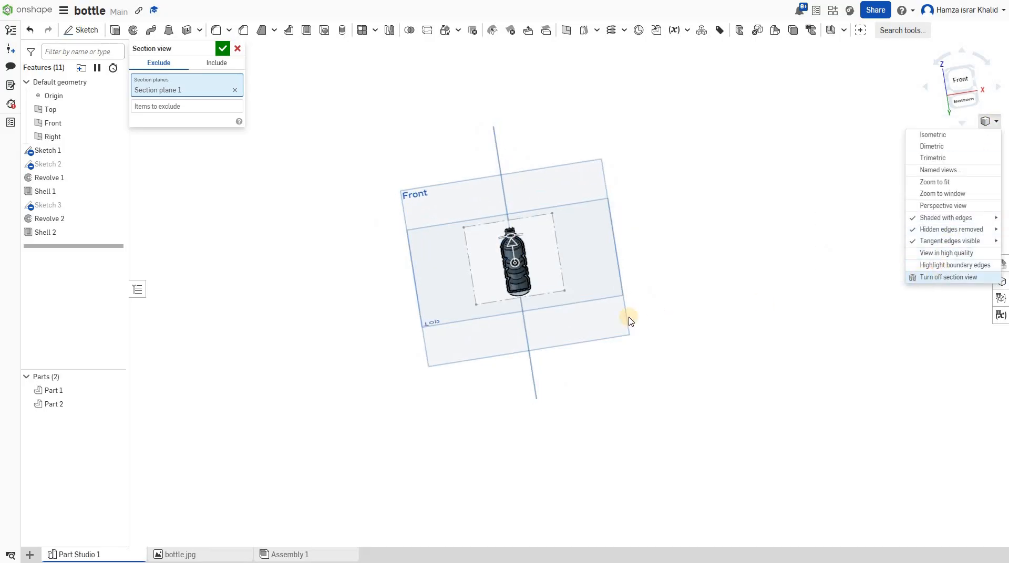
pyautogui.scroll(3, 526, 263)
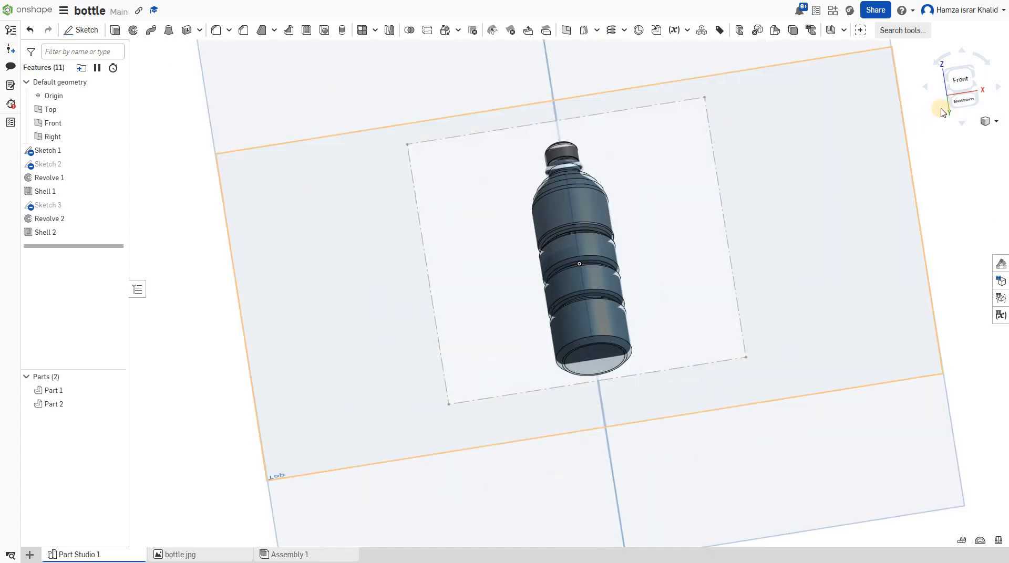
pyautogui.click(965, 87)
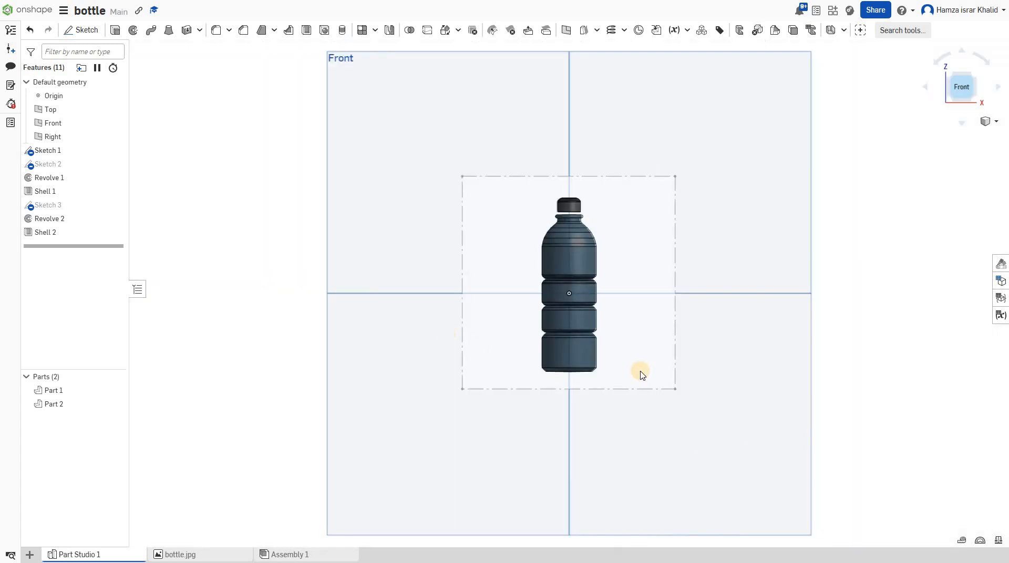
pyautogui.scroll(1, 614, 352)
pyautogui.scroll(2, 544, 312)
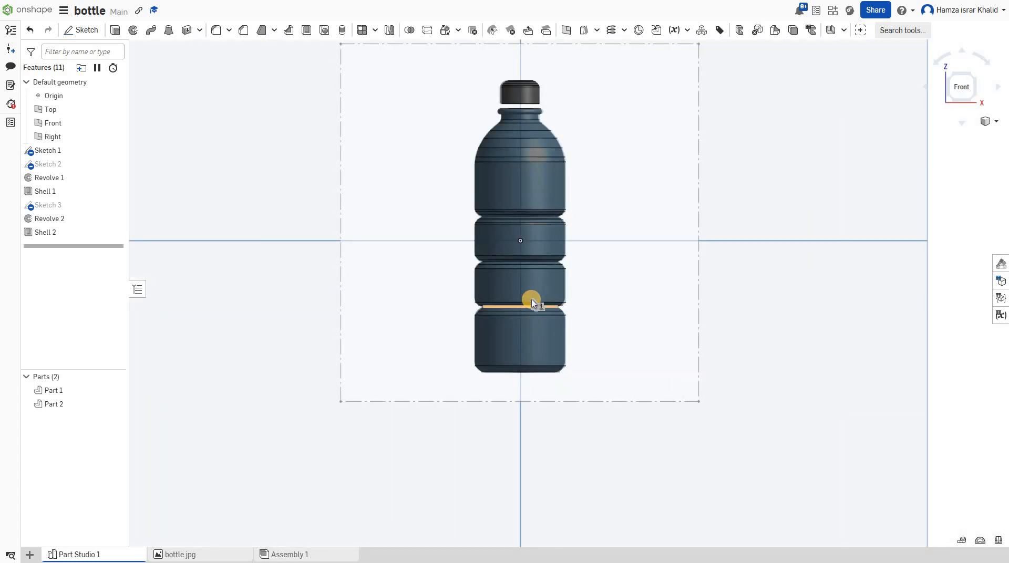
# - Hide Sketch 1 with its reference image and view the bottle and cap at an angle
pyautogui.click(531, 298)
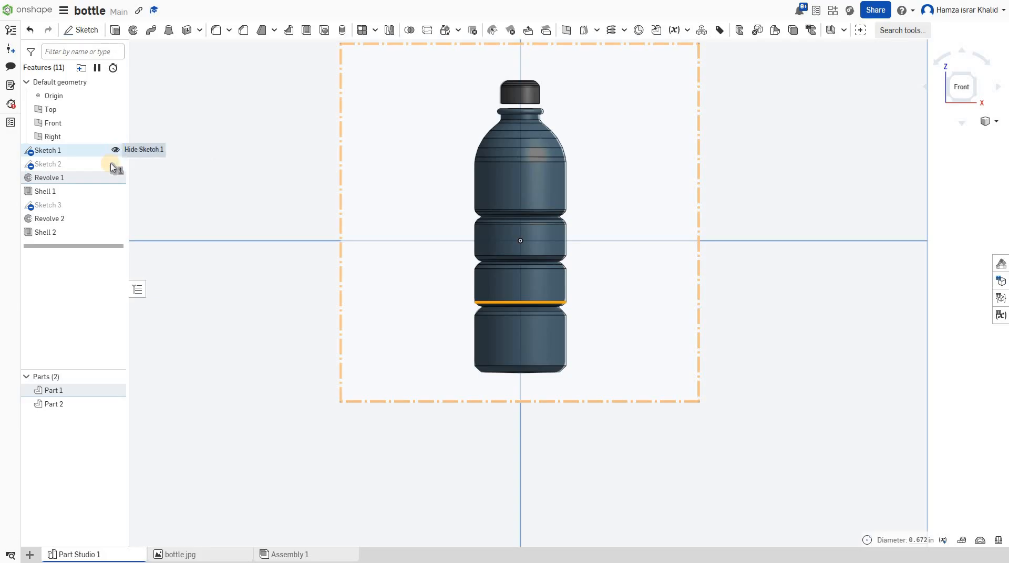
pyautogui.click(114, 151)
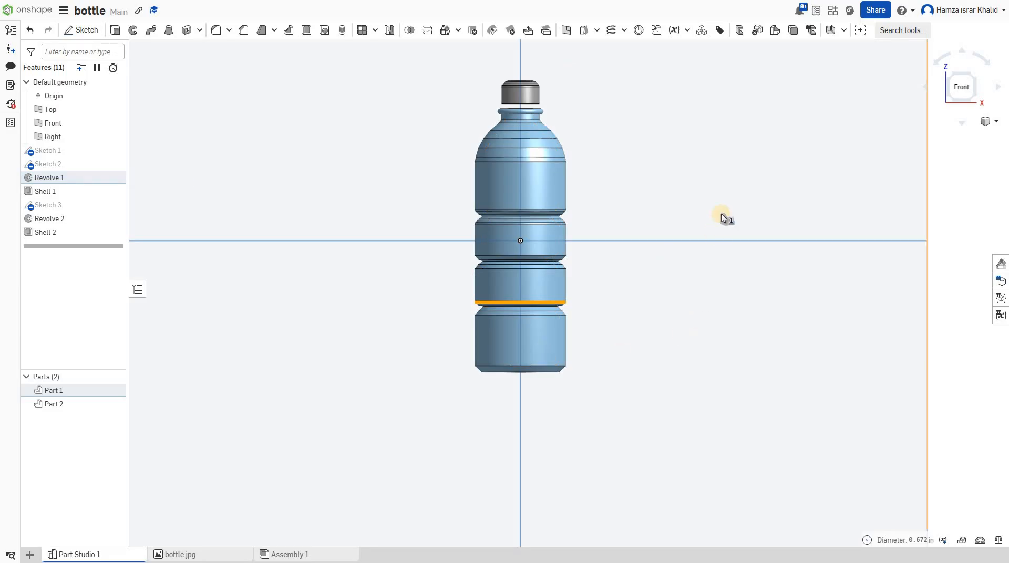
pyautogui.moveTo(697, 201); pyautogui.dragTo(688, 122, button='right')
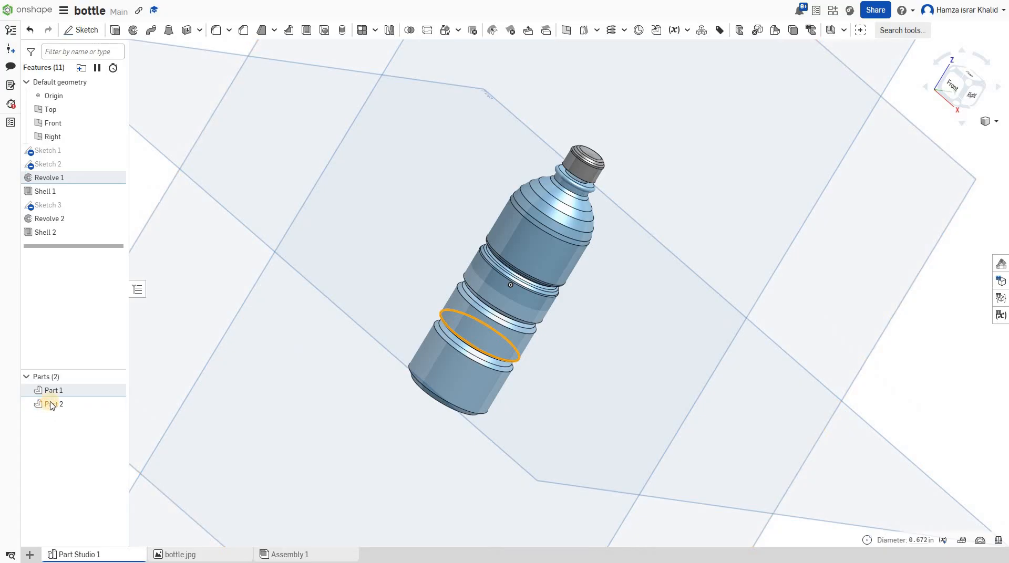
# - Review the file formats available for exporting the bottle and cap together, and close the export options without exporting
pyautogui.click(52, 406)
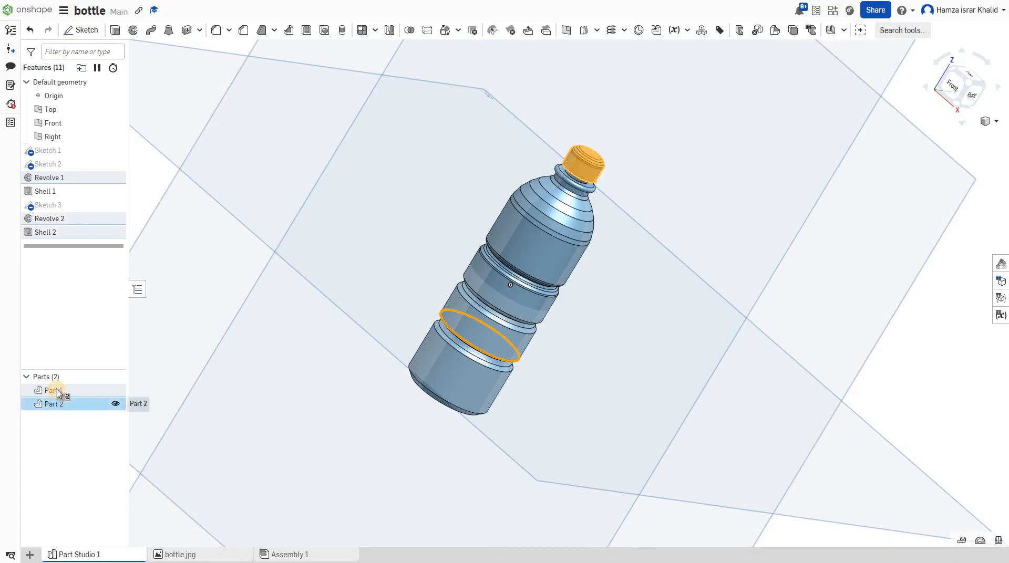
pyautogui.click(56, 389)
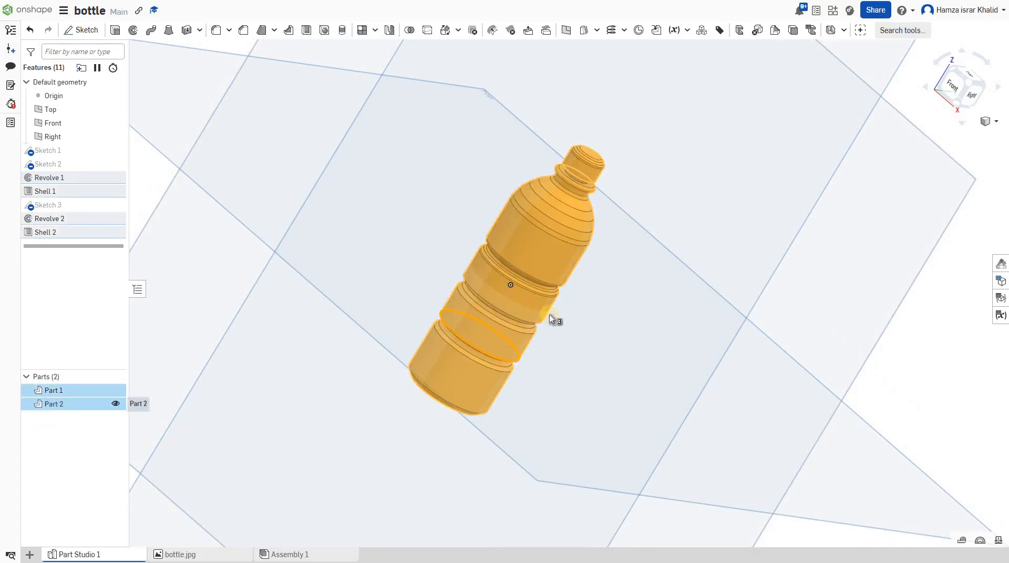
pyautogui.rightClick(52, 394)
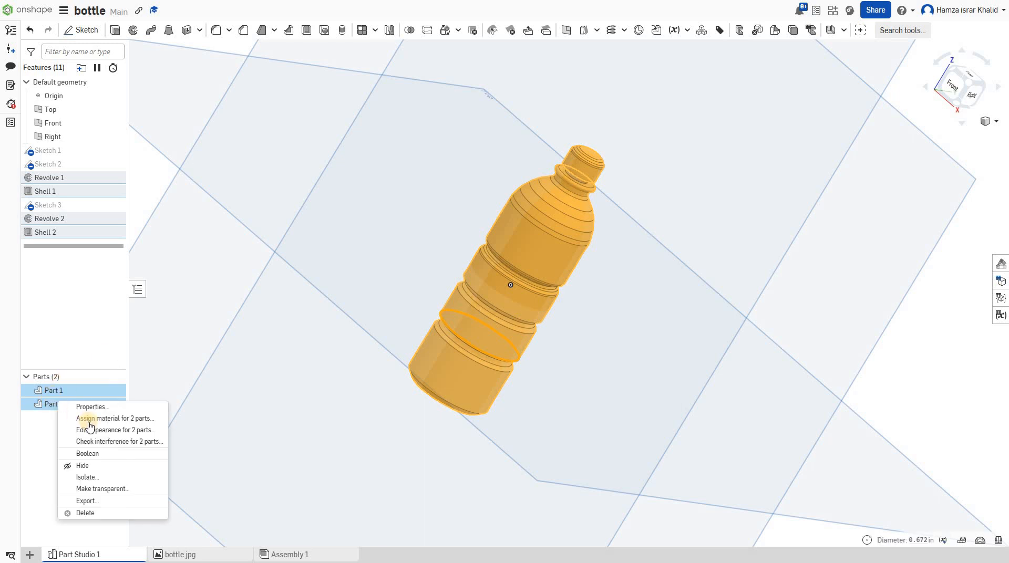
pyautogui.click(128, 501)
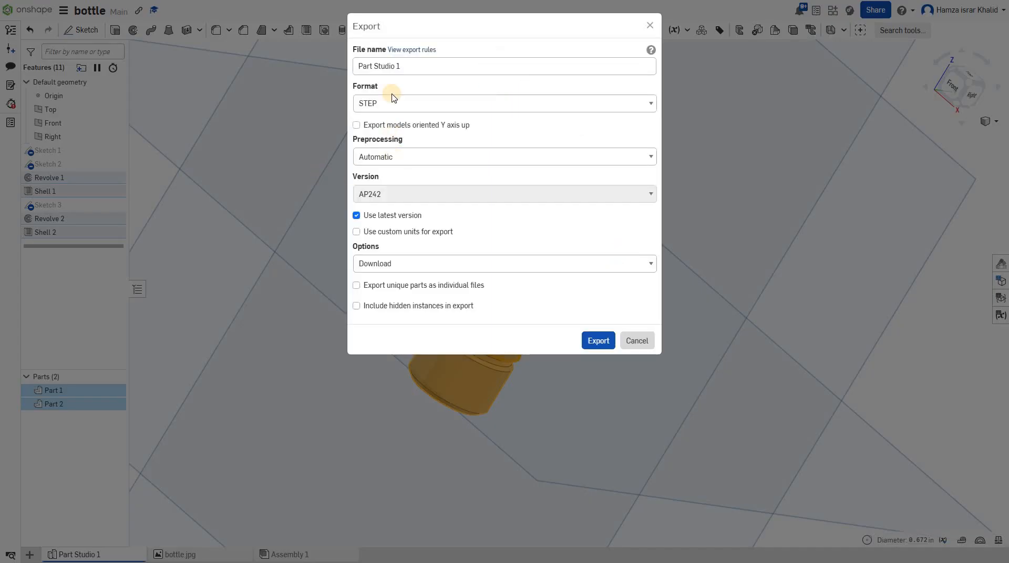
pyautogui.click(380, 110)
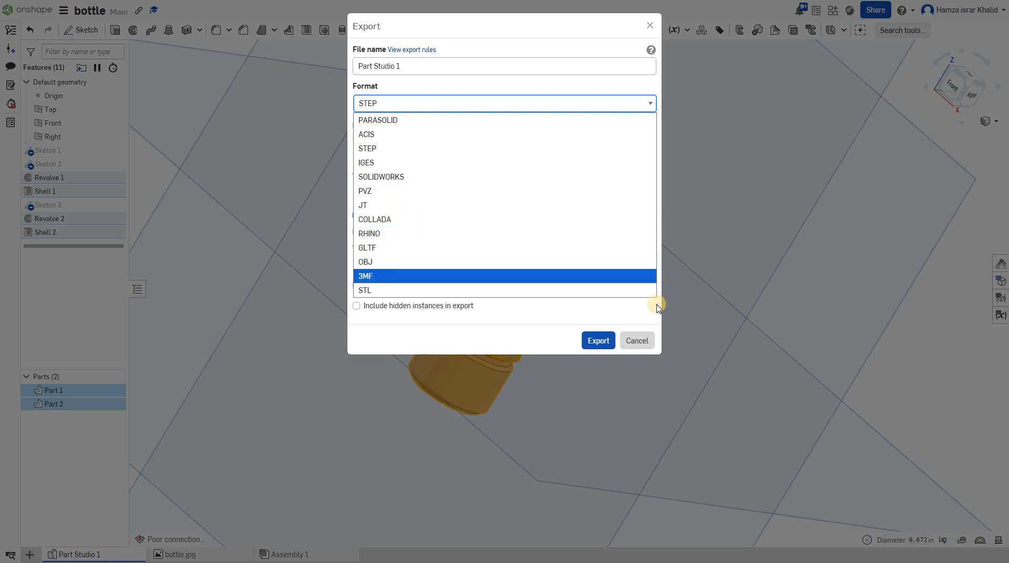
pyautogui.click(634, 342)
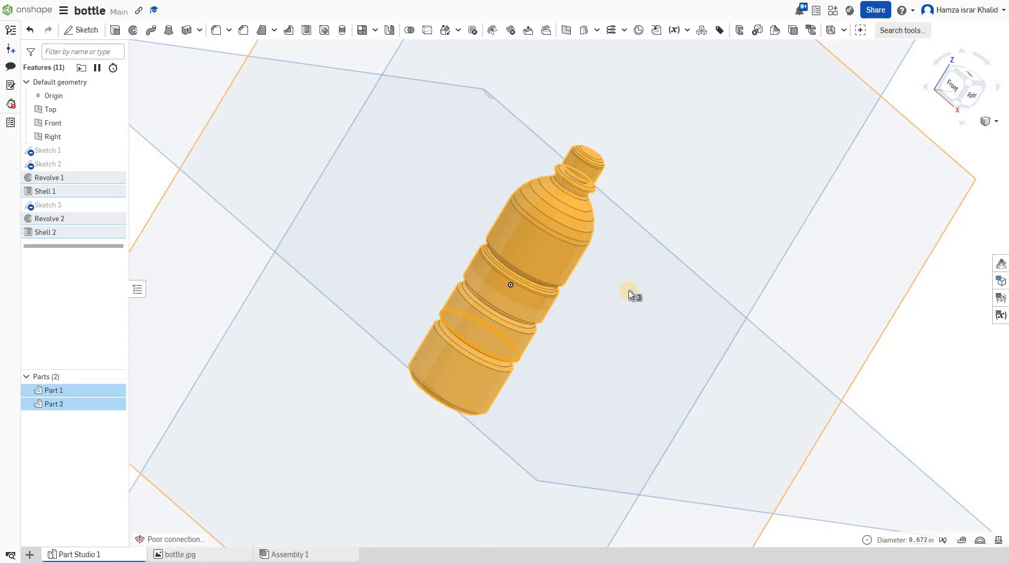